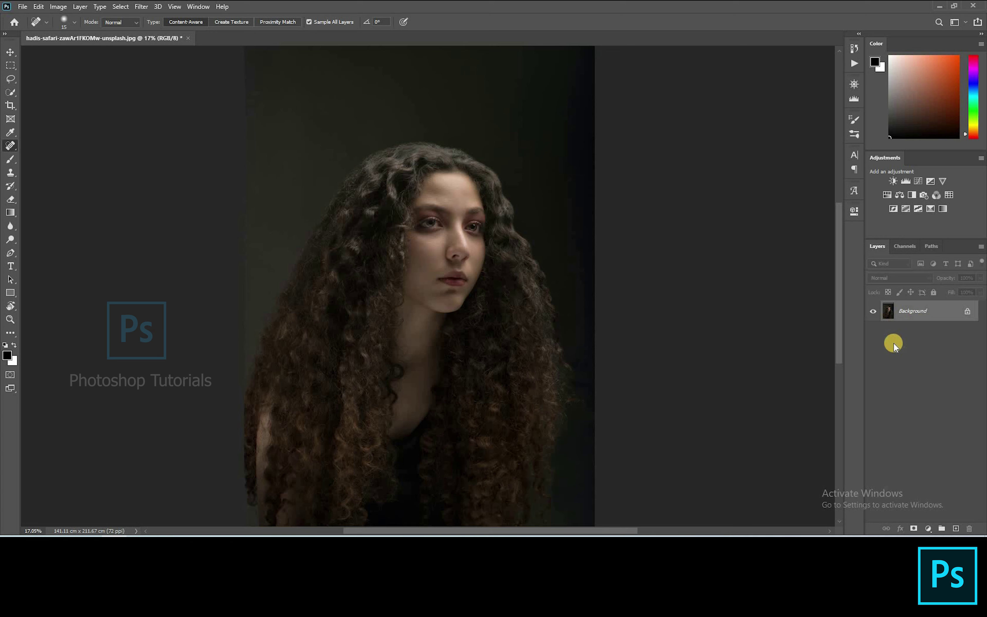
Step: Duplicate the Background as Layer 1 and bring up the Camera Raw Filter on it
key(ctrl+j)
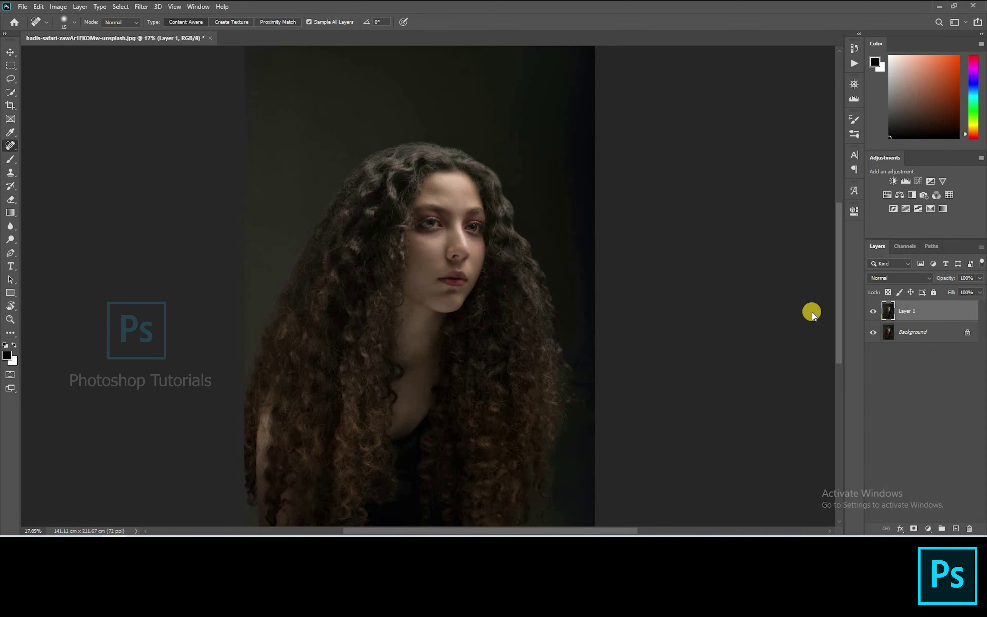
key(ctrl+shift+a)
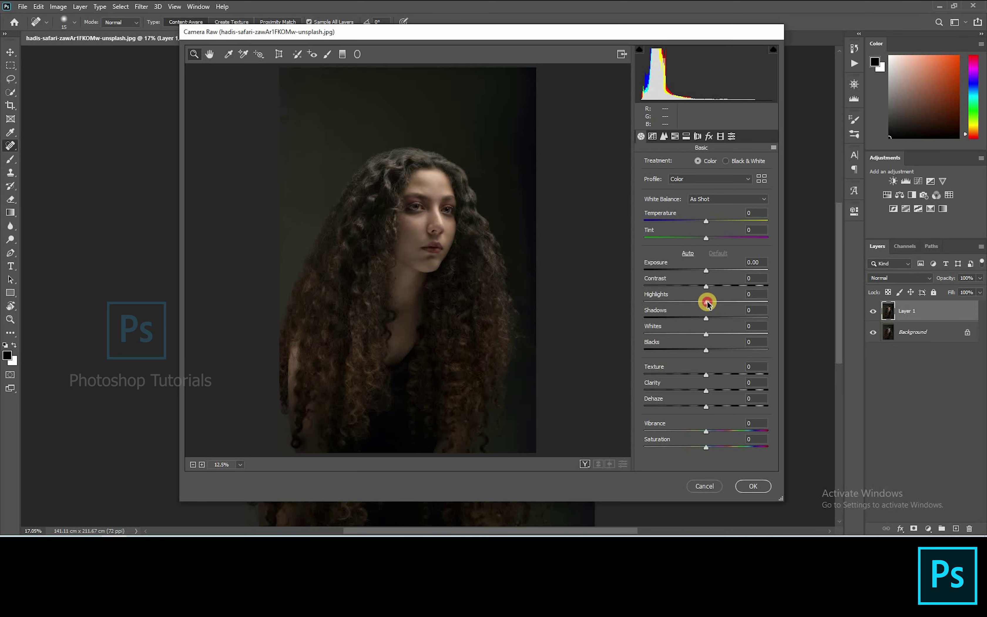
Step: Apply Camera Raw with exposure -0.15, highlights -37, whites +19, blacks -9, texture +8, clarity +6
drag(696, 301, 695, 302)
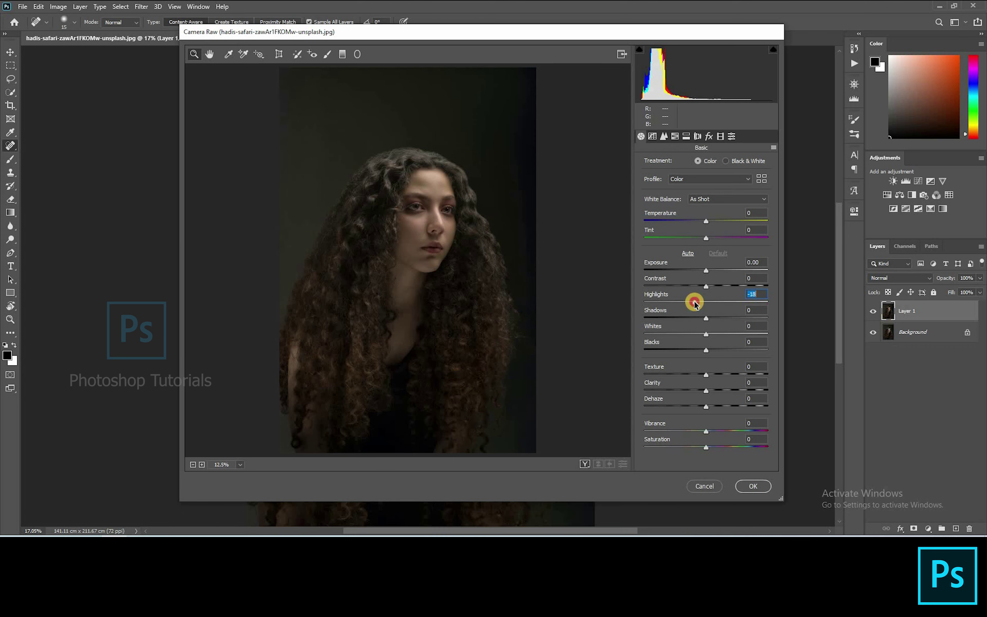
click(452, 162)
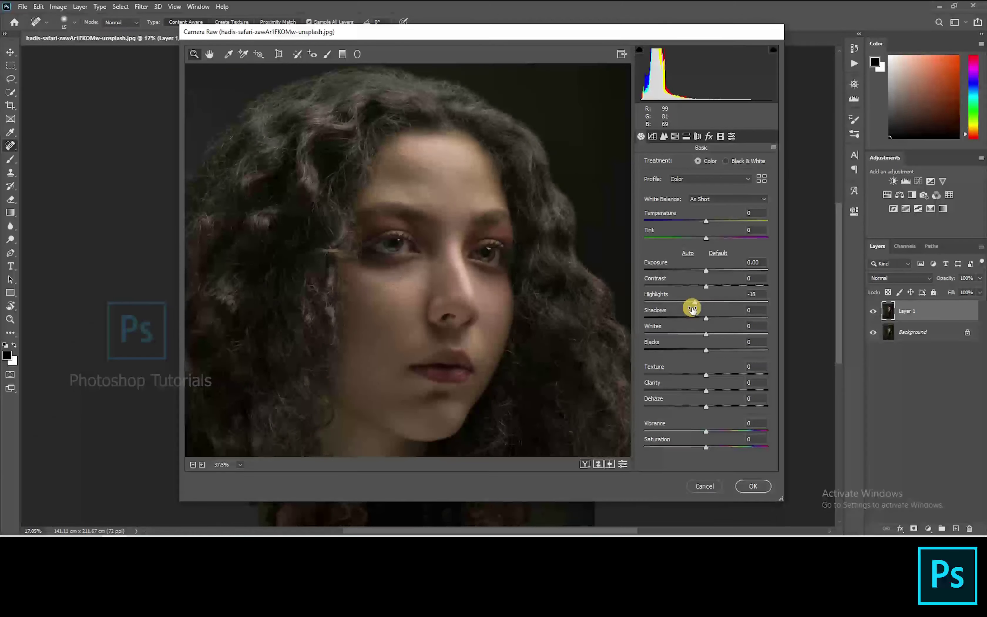
drag(687, 303, 683, 302)
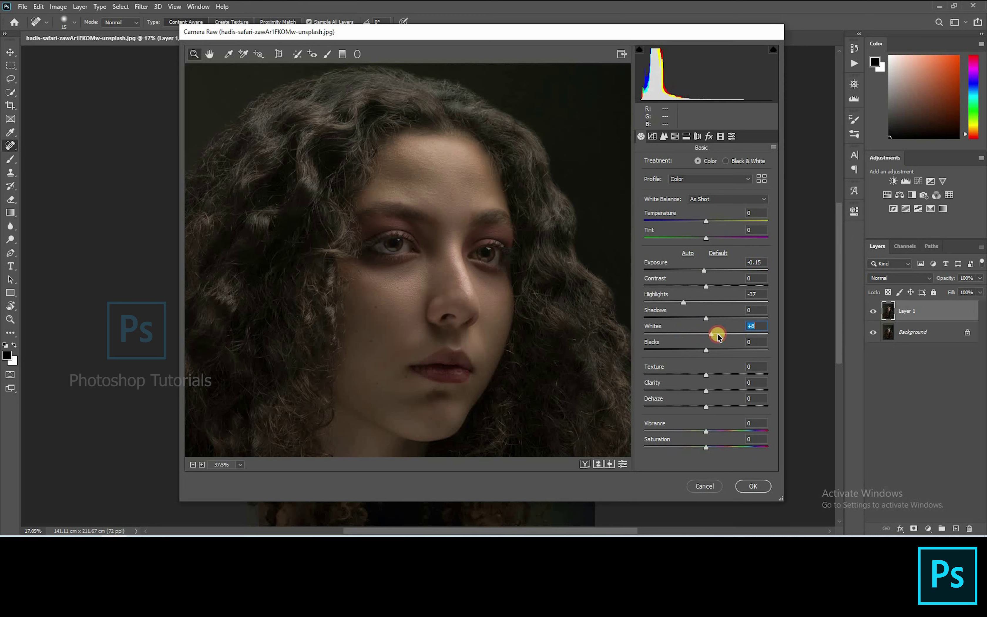
drag(718, 337, 718, 335)
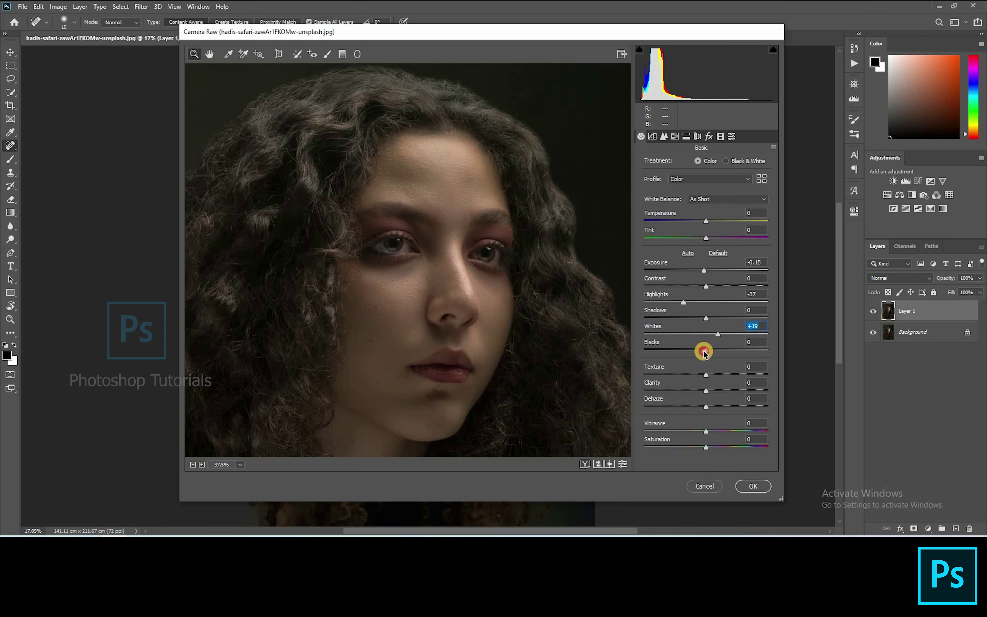
drag(699, 350, 699, 349)
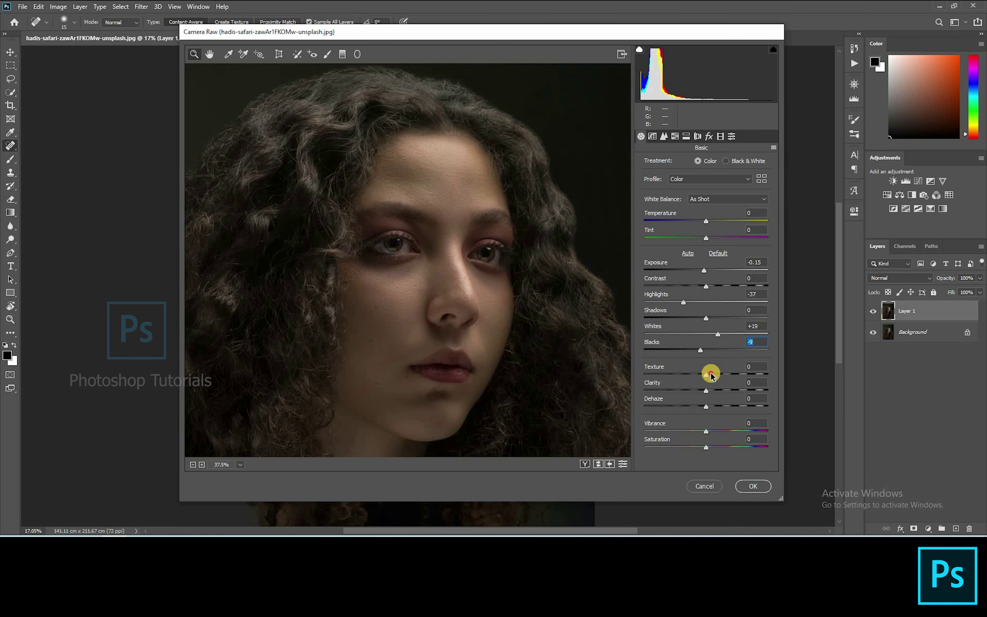
drag(709, 391, 711, 390)
key(ctrl+0)
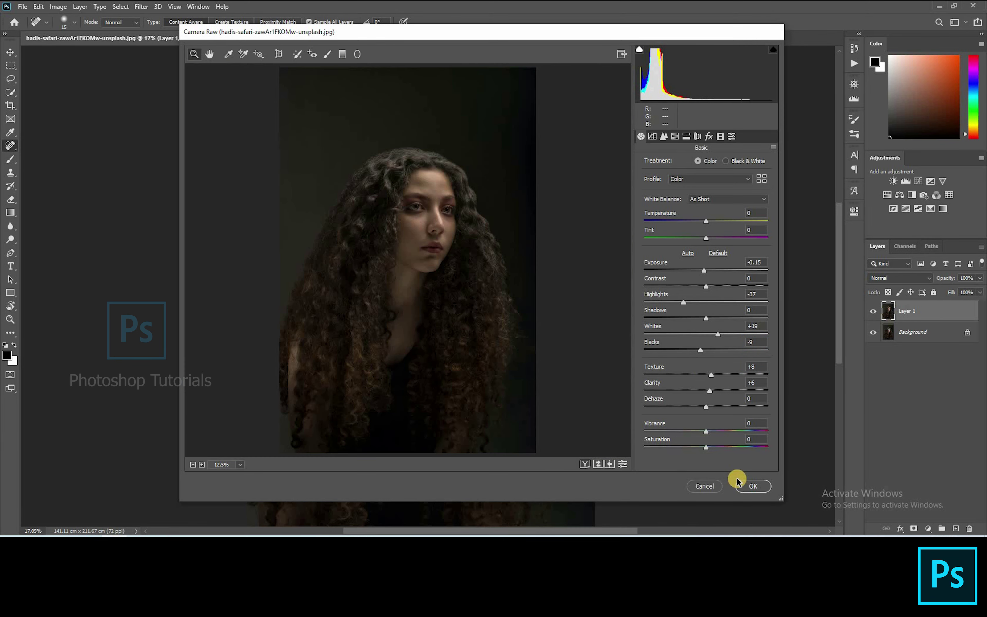
click(761, 486)
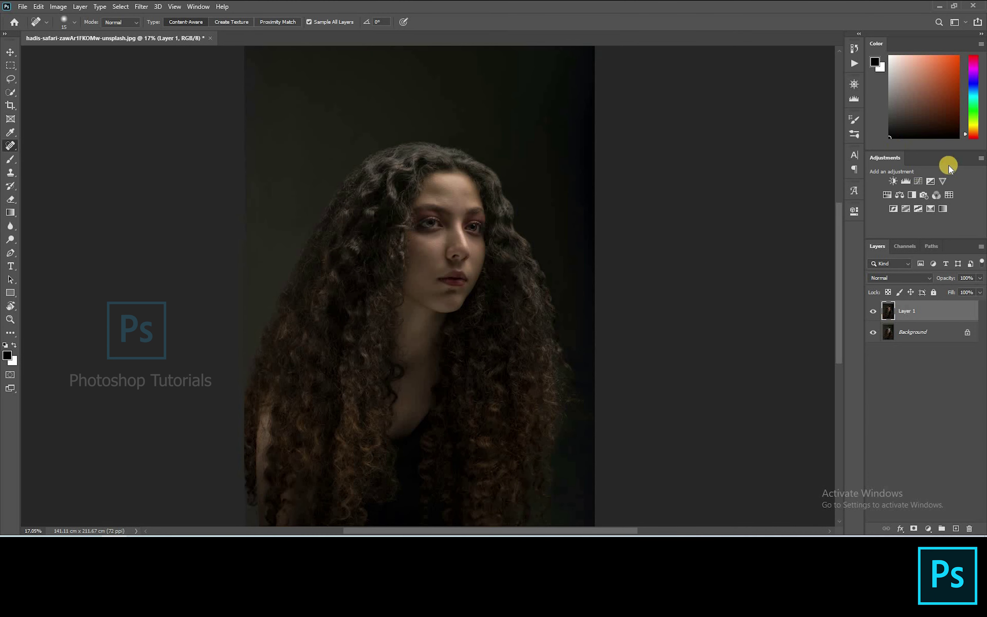
Step: Add a Selective Color layer cutting magenta in Reds and Yellows (-27) and adding black to Blacks
click(935, 208)
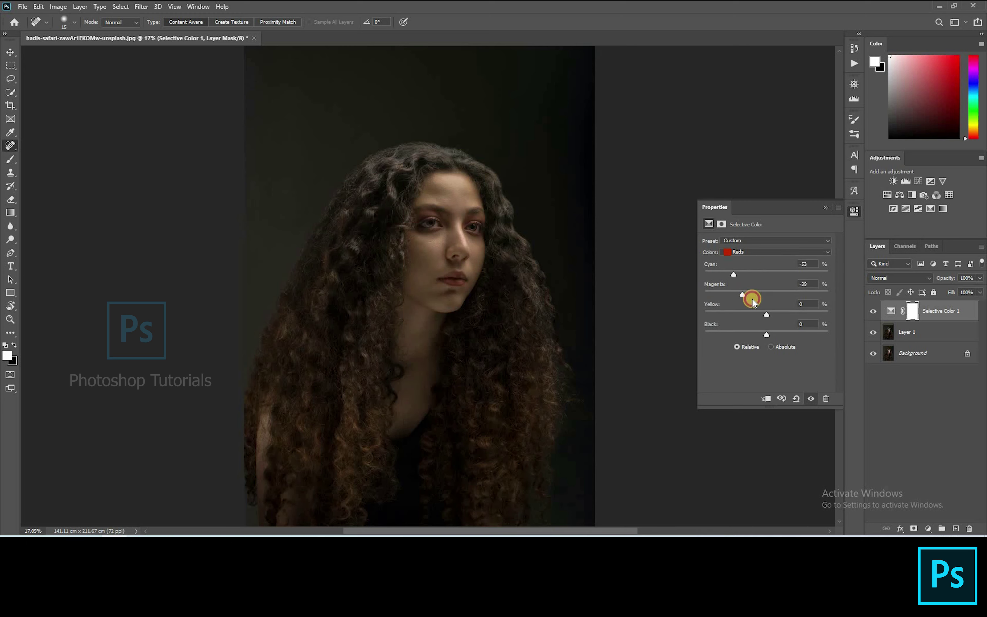
drag(768, 316, 753, 318)
scroll(408, 228, up, 5)
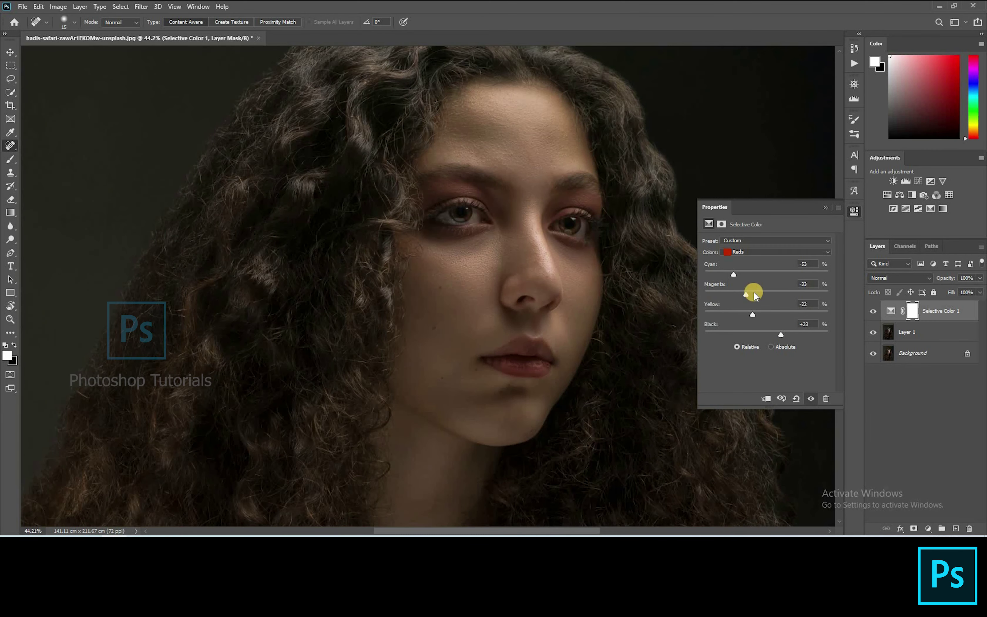
drag(750, 292, 742, 294)
click(758, 252)
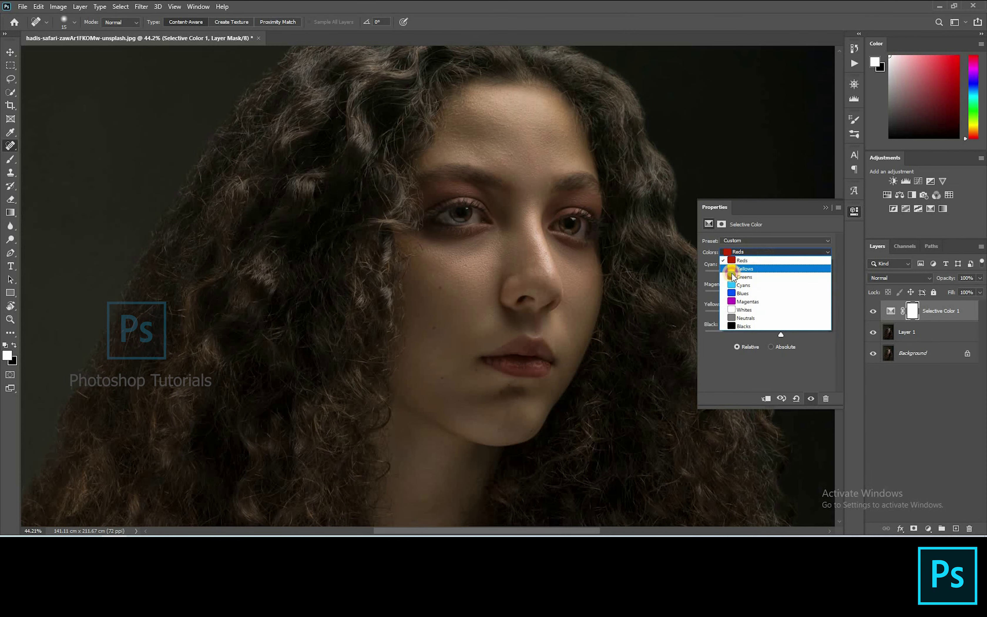
click(756, 262)
drag(752, 292, 757, 317)
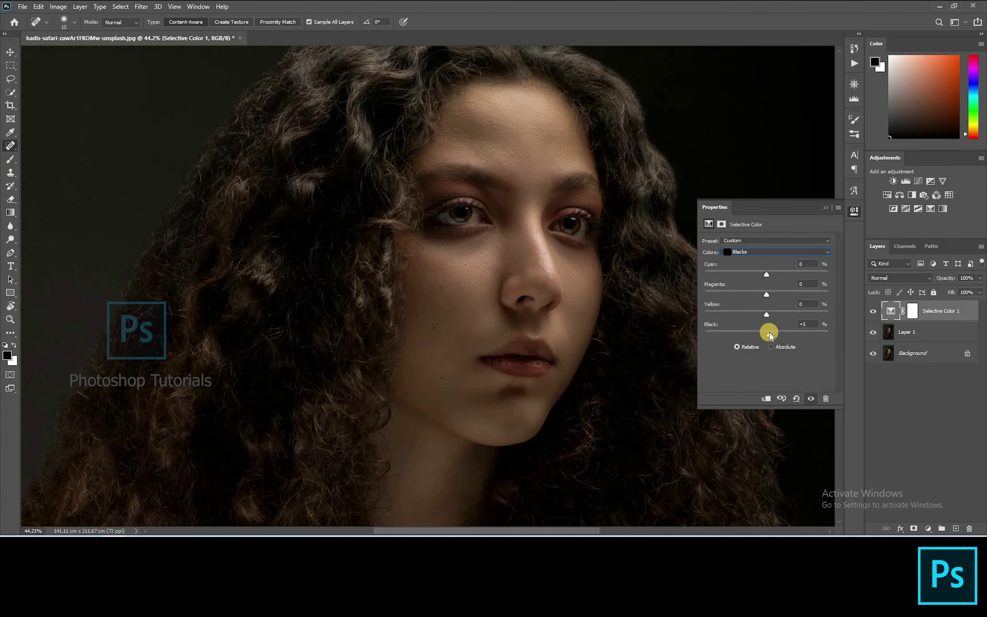
drag(767, 334, 767, 333)
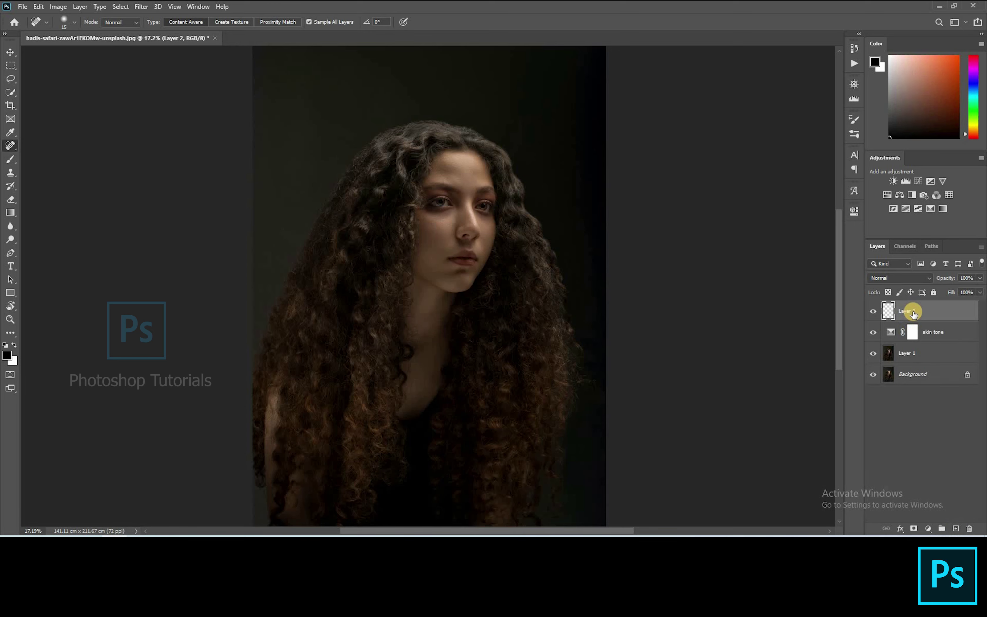
Step: Name the new empty layer 'Local Dodge and Burn'
double_click(906, 310)
text(Local Dodge and Burn)
key(Return)
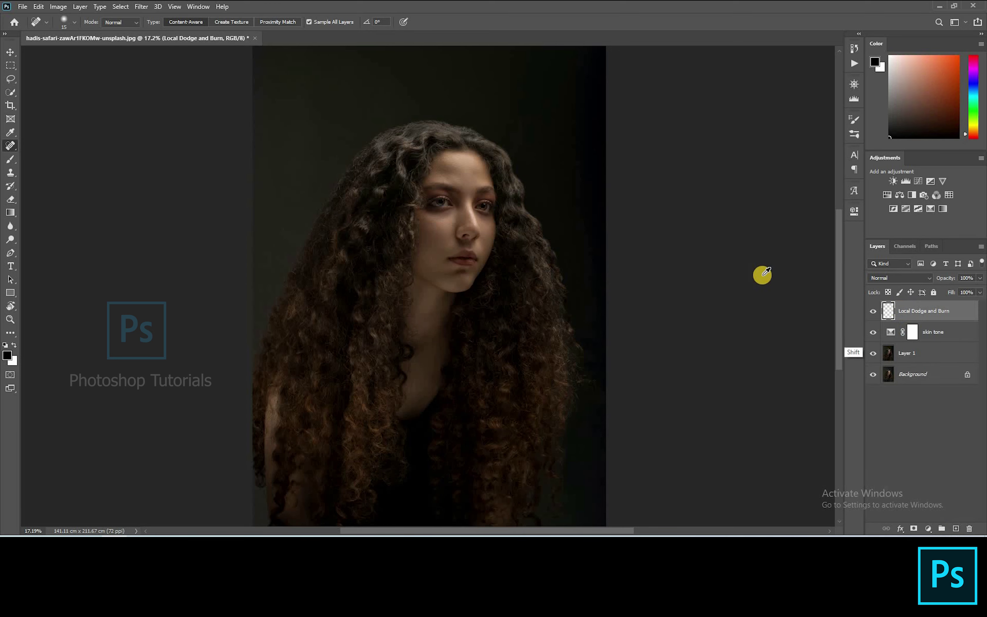
Step: Fill the Local Dodge and Burn layer with 50% Gray and blend it in Soft Light
key(shift+F5)
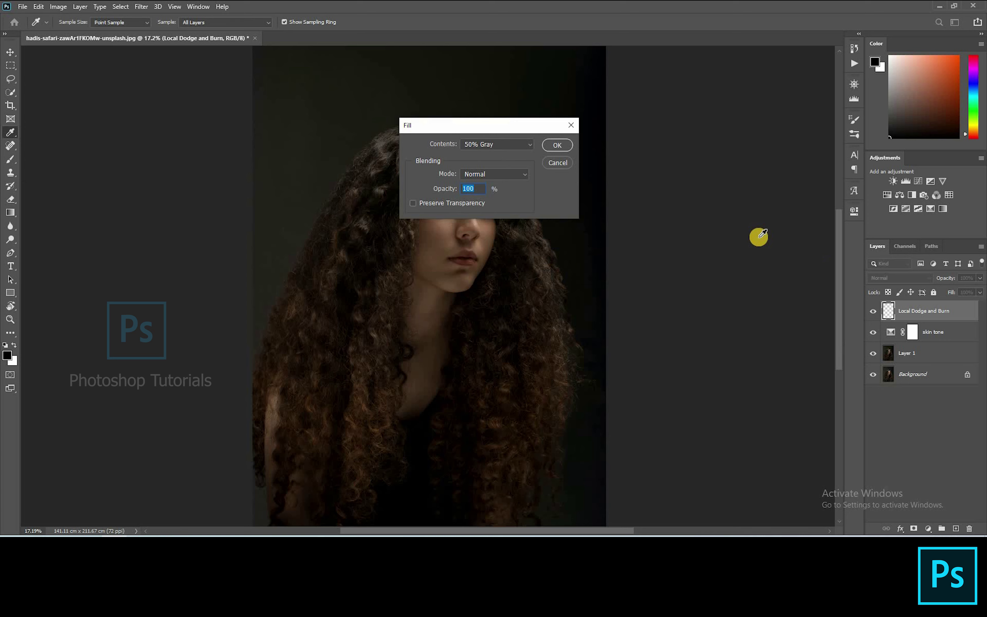
click(557, 145)
click(899, 278)
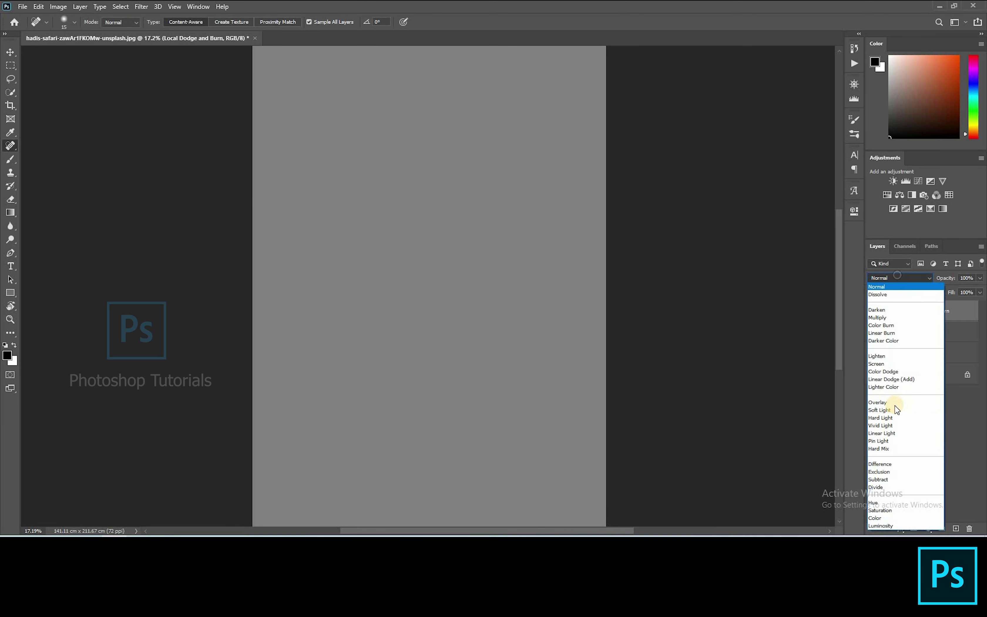
key(Return)
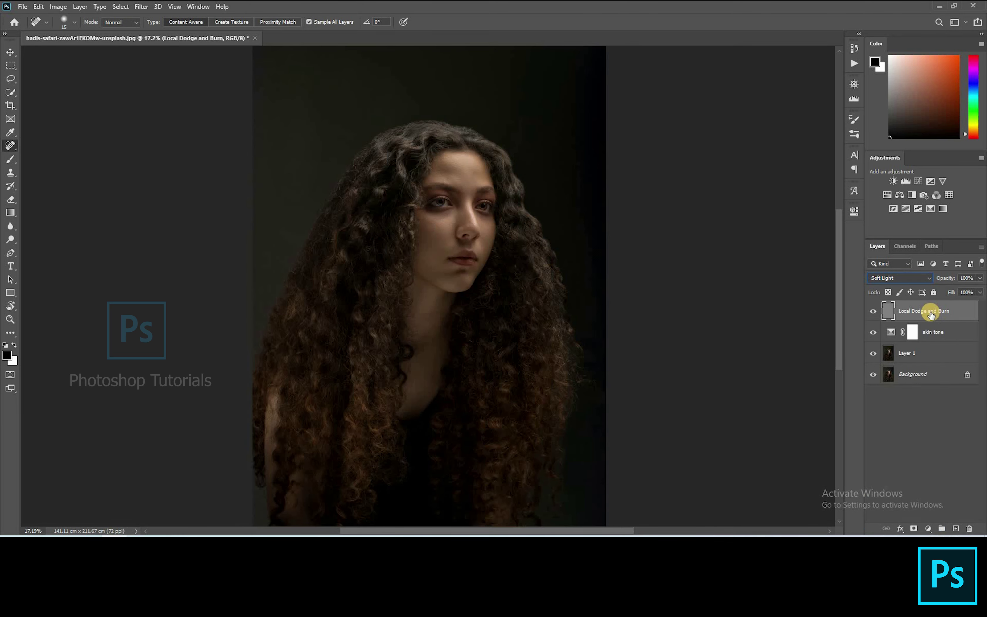
click(10, 160)
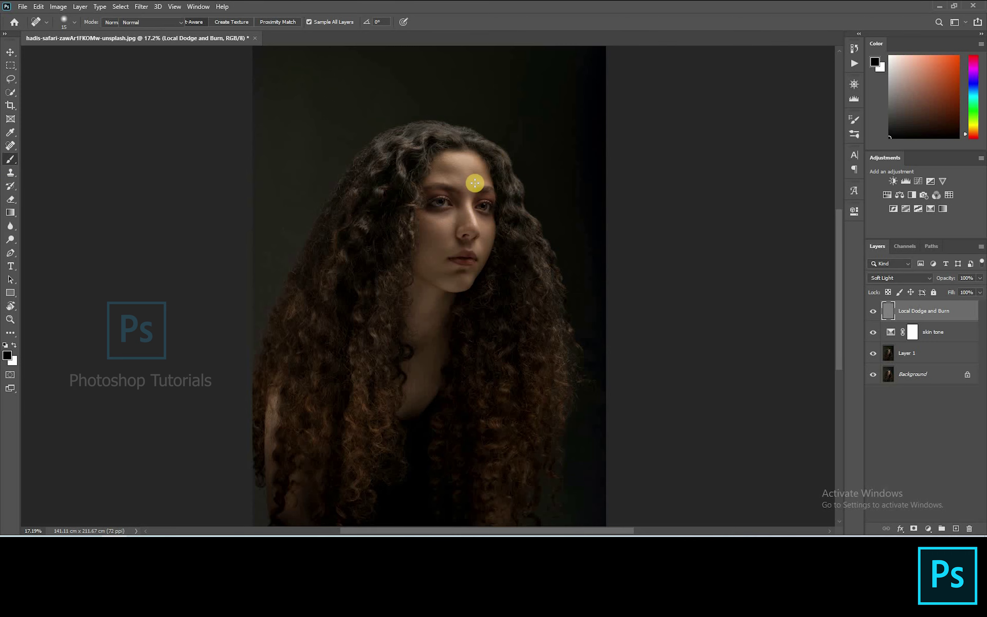
Step: Set a soft white brush at 3% flow and dodge the forehead
scroll(475, 183, up, 5)
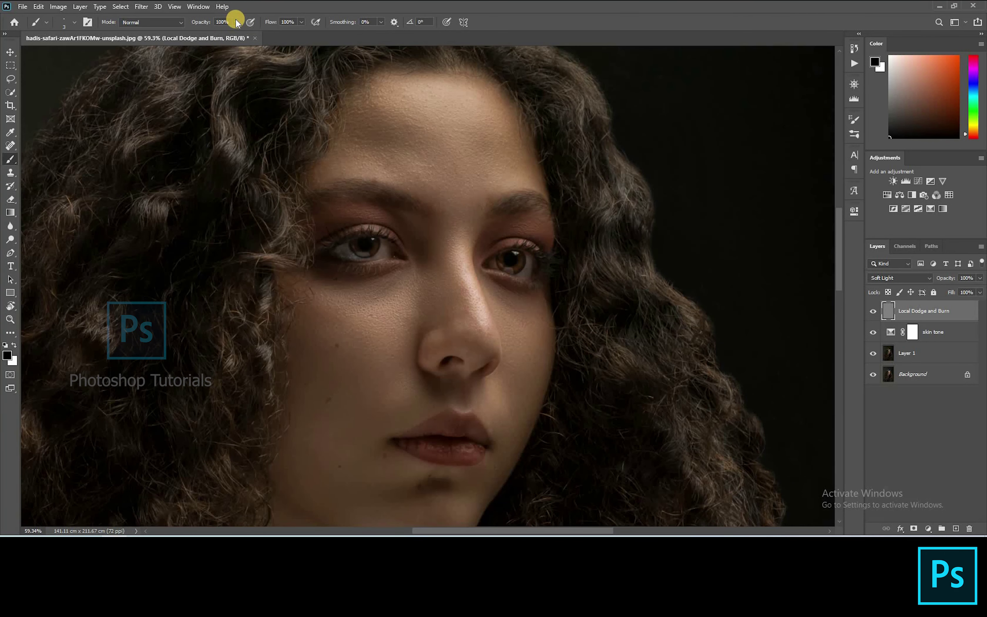
click(236, 22)
click(301, 22)
click(255, 32)
key(x)
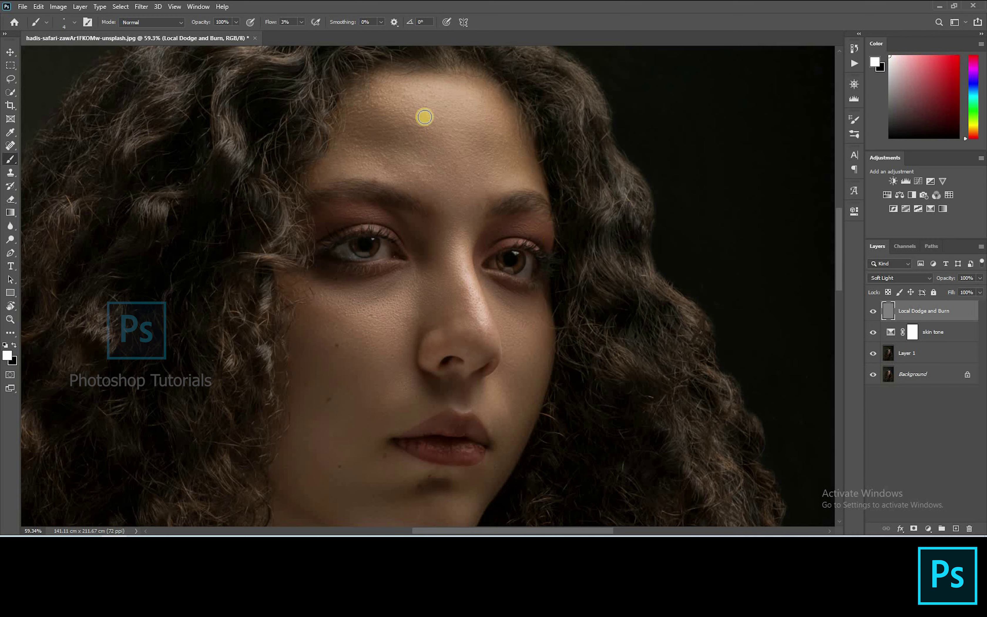
mouse_move(424, 117)
mouse_down()
mouse_move(455, 121)
mouse_move(423, 140)
mouse_up()
key(])
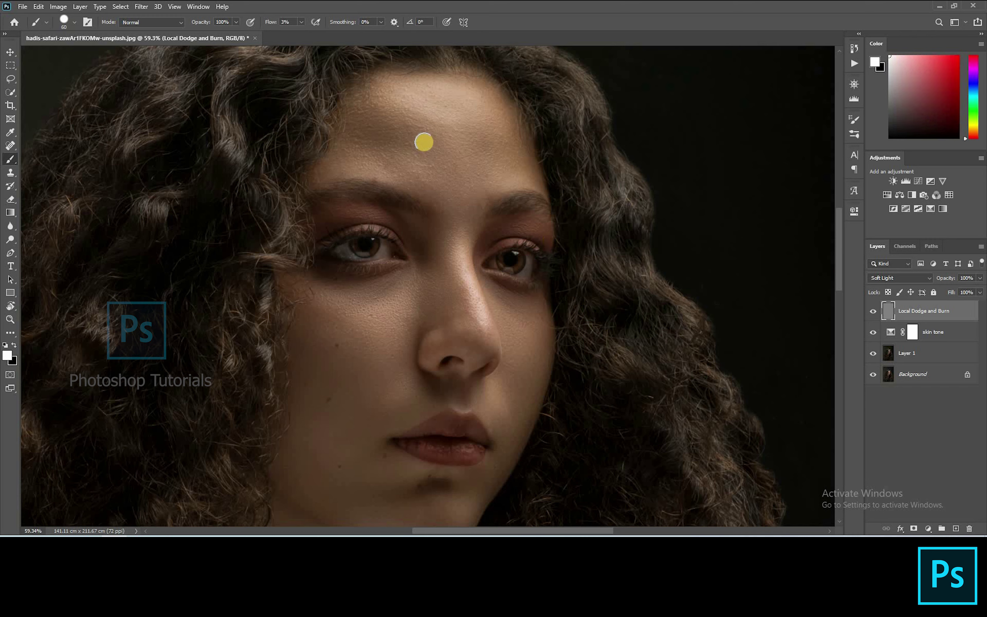
right_click(498, 343)
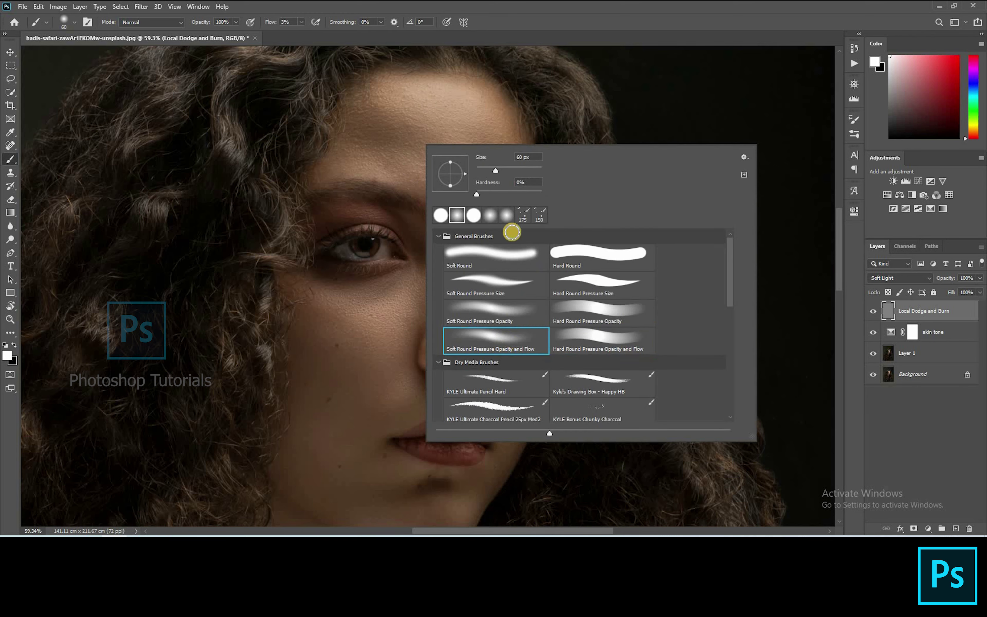
key(])
key(])
key(])
key(])
key(])
key(])
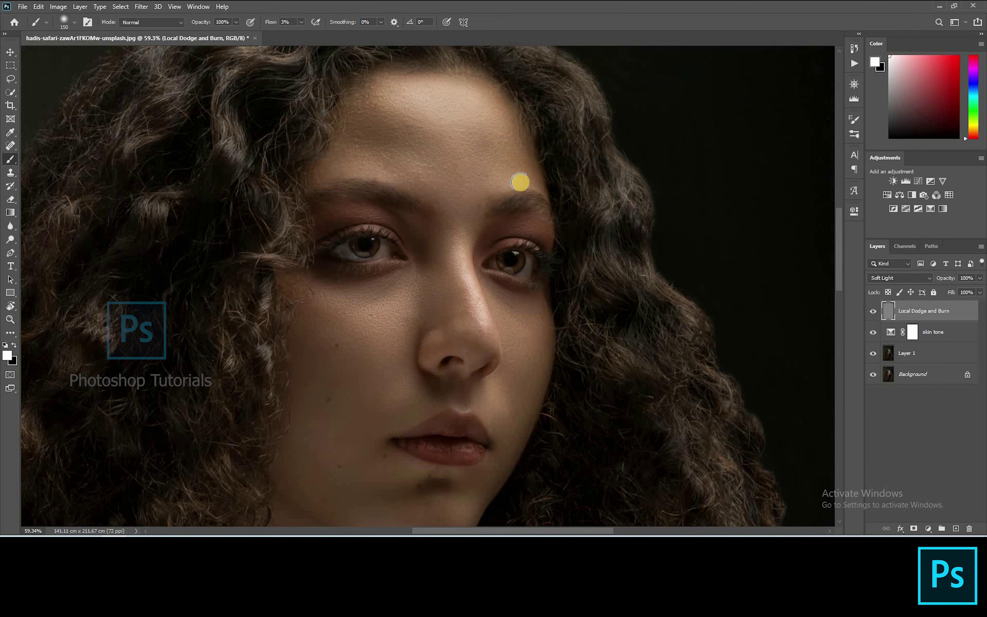
key(bracketright)
drag(447, 185, 505, 160)
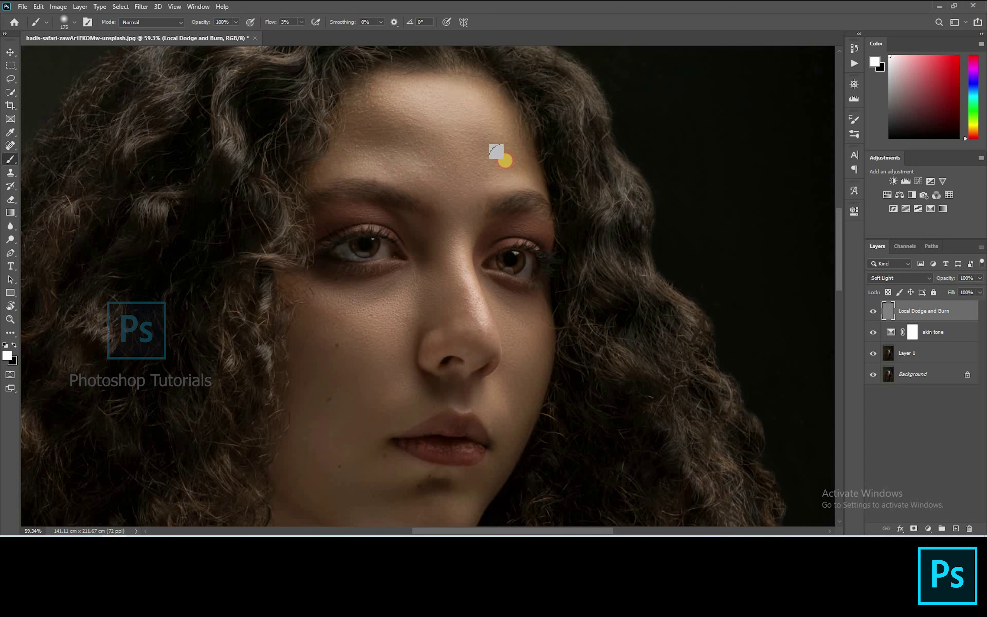
Step: Dodge the bridge and tip of the nose with a smaller brush
key(bracketleft)
key(bracketleft)
click(486, 319)
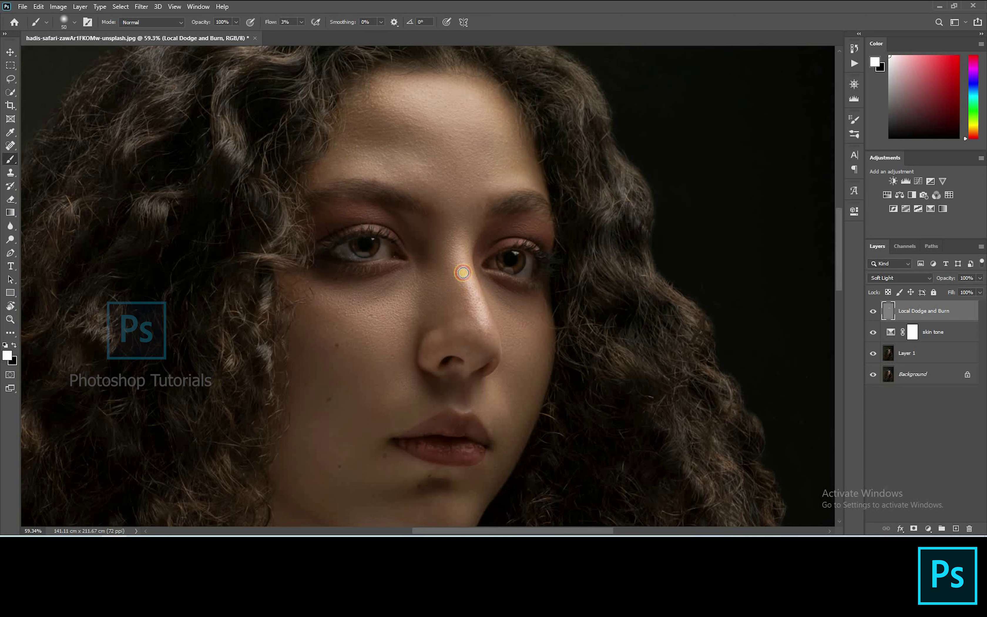
key(bracketleft)
click(483, 330)
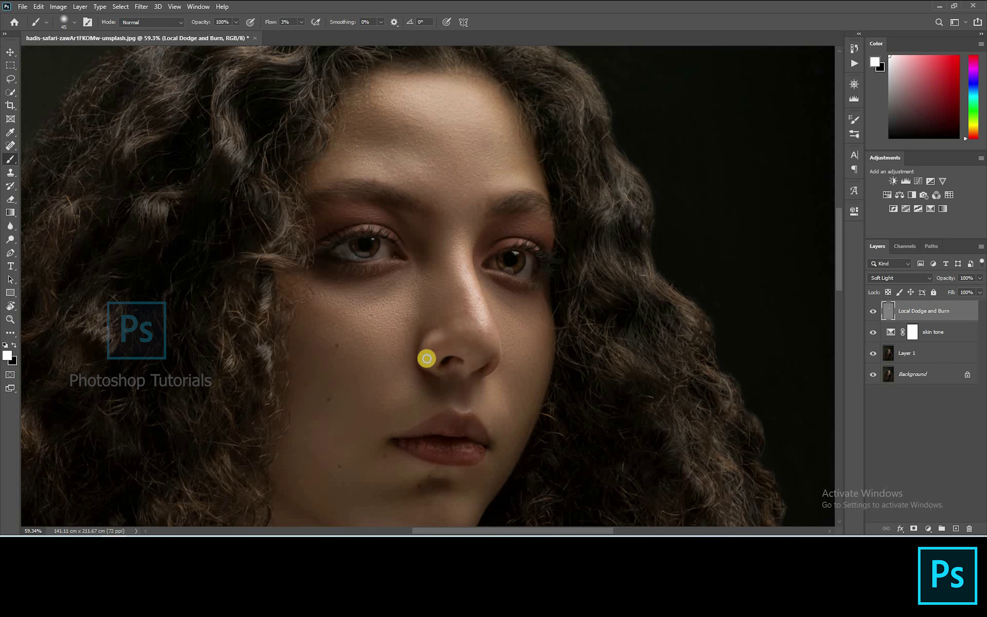
mouse_move(425, 354)
mouse_down()
mouse_move(442, 372)
mouse_move(461, 364)
mouse_move(442, 370)
mouse_move(456, 351)
mouse_move(488, 344)
mouse_up()
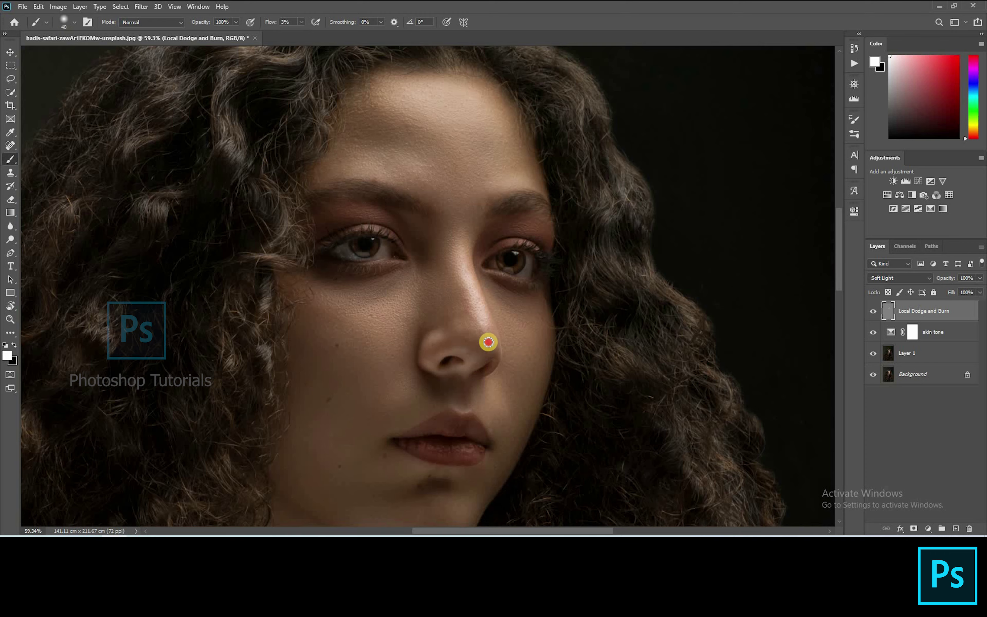
key(bracketright)
click(466, 268)
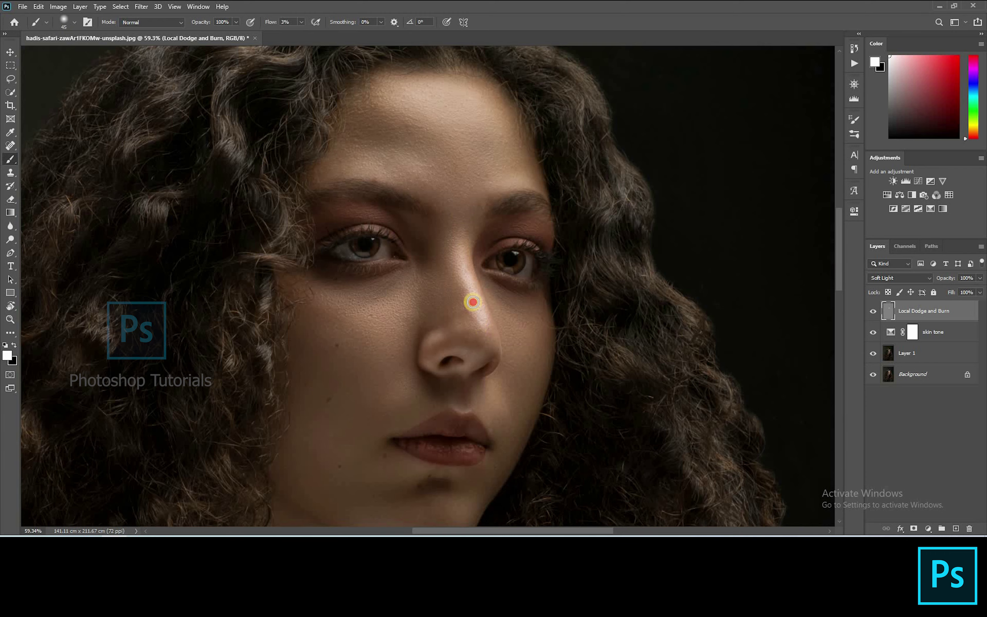
Step: Brighten the highlight along the lower lip with a fine brush
scroll(464, 203, up, 6)
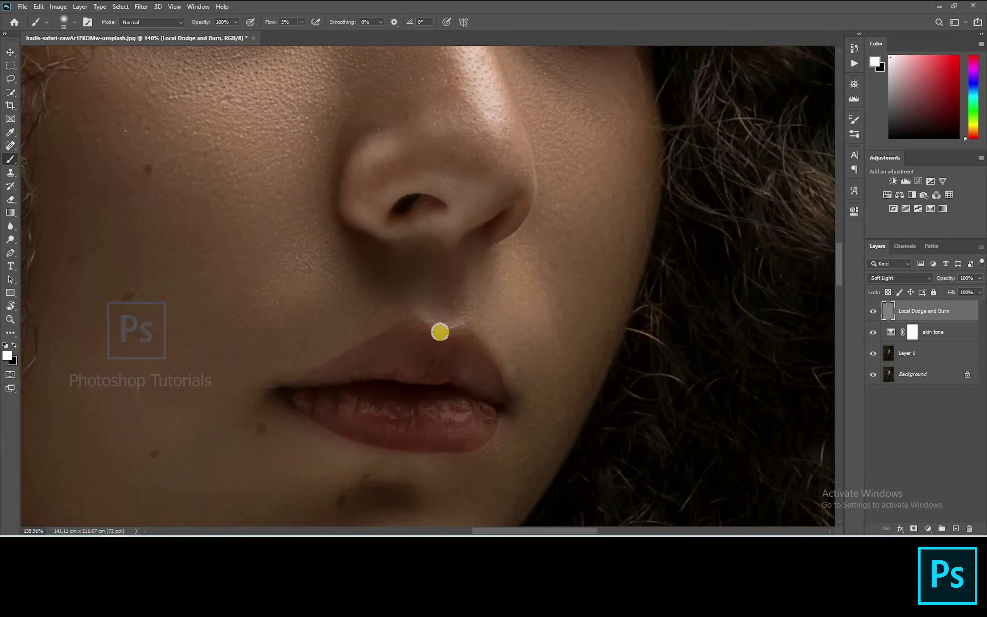
key(bracketleft)
key(bracketleft)
key(bracketleft)
key(bracketleft)
click(426, 306)
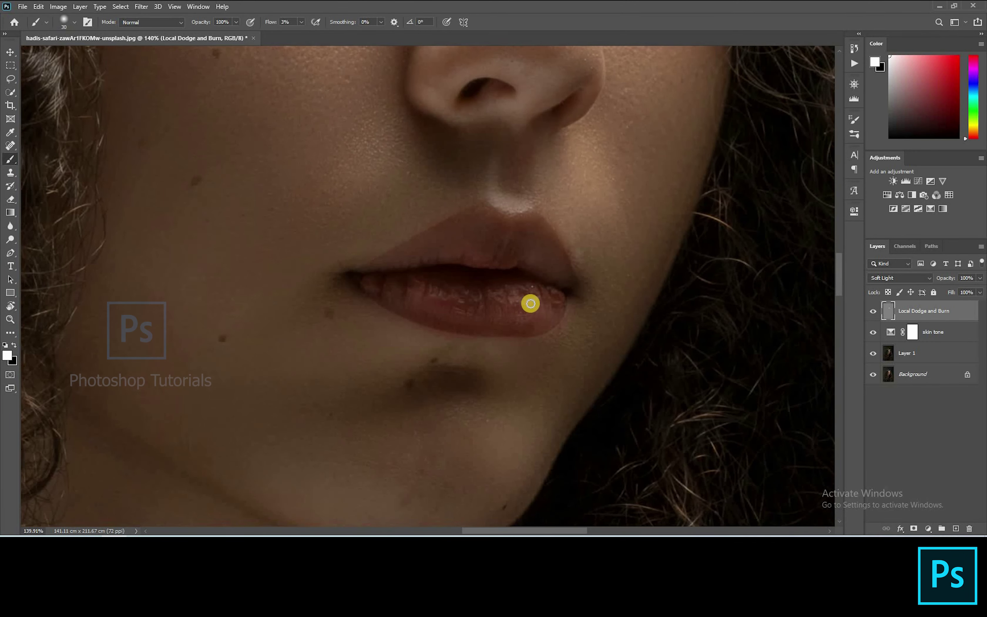
key(bracketleft)
key(bracketleft)
key(bracketleft)
mouse_move(529, 298)
mouse_down()
mouse_move(467, 288)
mouse_move(458, 303)
mouse_move(426, 279)
mouse_move(375, 281)
mouse_move(556, 308)
mouse_move(531, 324)
mouse_up()
Step: Lightly brighten across the cheek with a larger brush
key(bracketright)
key(bracketright)
key(bracketright)
scroll(531, 324, down, 3)
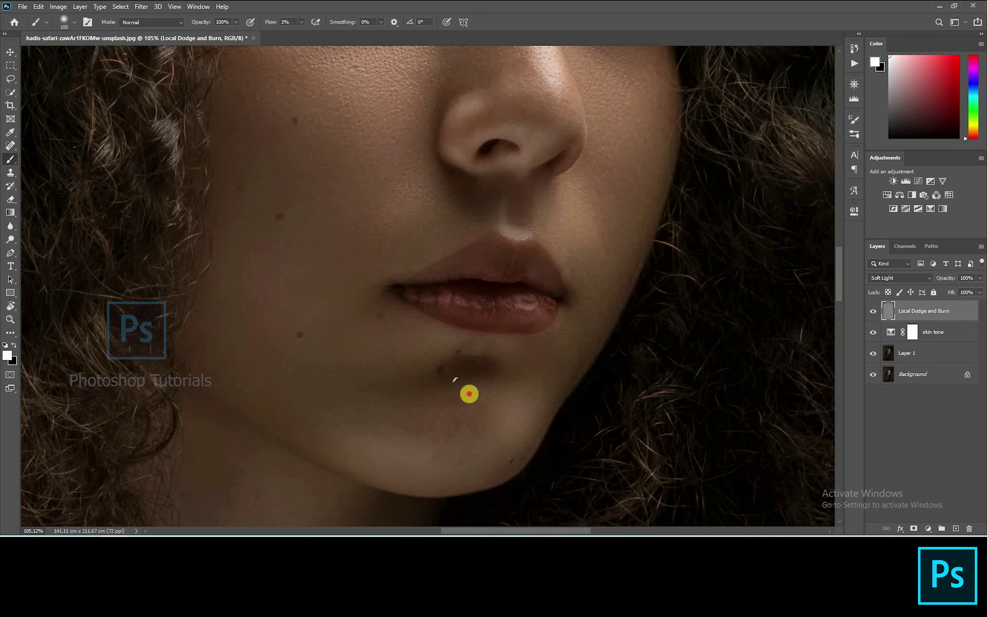
key(bracketright)
key(bracketright)
key(bracketright)
key(bracketright)
scroll(311, 385, down, 3)
key(bracketright)
key(bracketright)
key(bracketright)
key(bracketright)
key(bracketright)
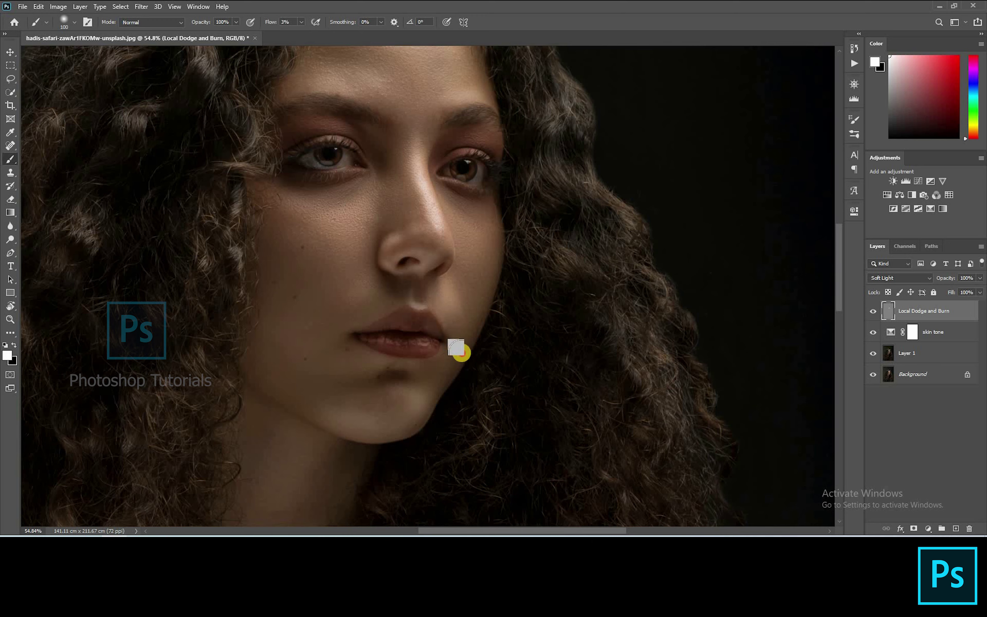
mouse_move(345, 193)
mouse_down()
mouse_move(289, 215)
mouse_move(362, 189)
mouse_move(329, 267)
mouse_move(313, 239)
mouse_move(357, 286)
mouse_up()
scroll(319, 323, down, 3)
scroll(297, 379, down, 2)
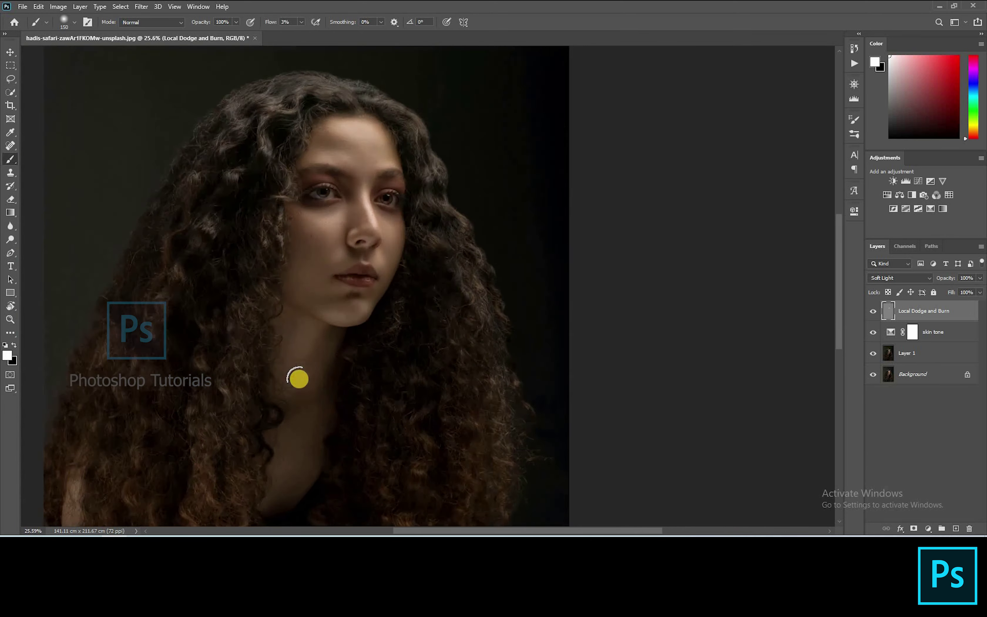
scroll(286, 345, up, 1)
Step: Lighten the irises of both eyes with a small white brush
key(bracketleft)
key(bracketleft)
key(bracketleft)
key(bracketleft)
key(bracketleft)
key(bracketleft)
key(bracketleft)
scroll(419, 227, up, 4)
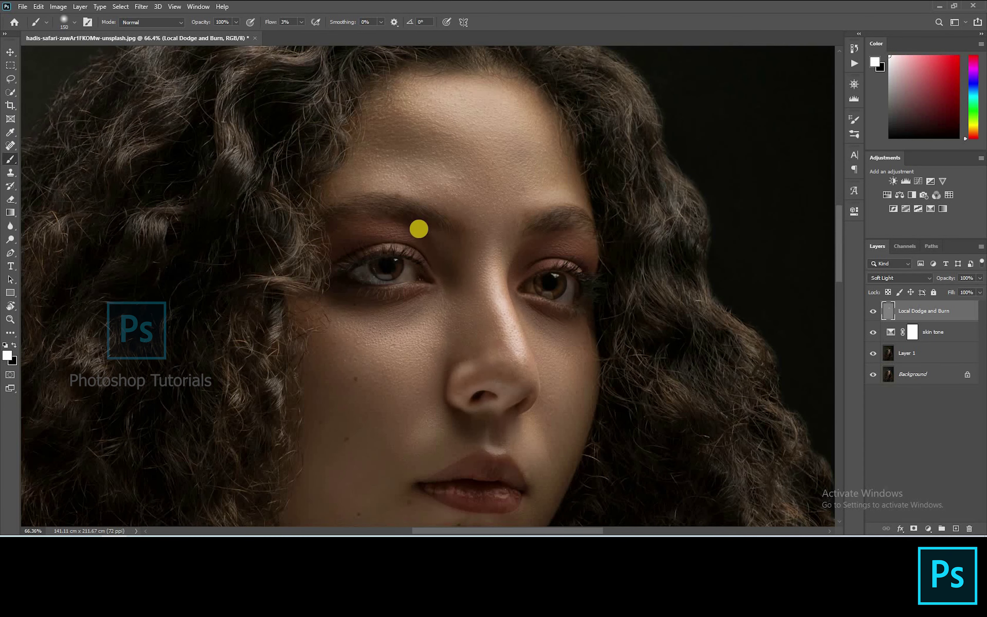
key(bracketleft)
key(bracketleft)
key(bracketleft)
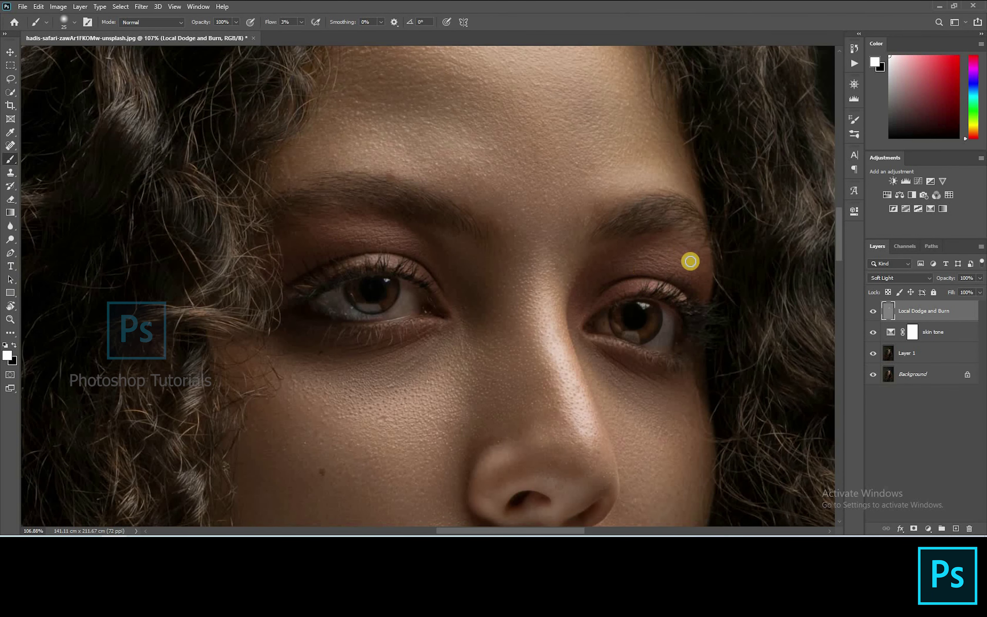
key(bracketleft)
scroll(361, 264, up, 4)
scroll(299, 326, up, 1)
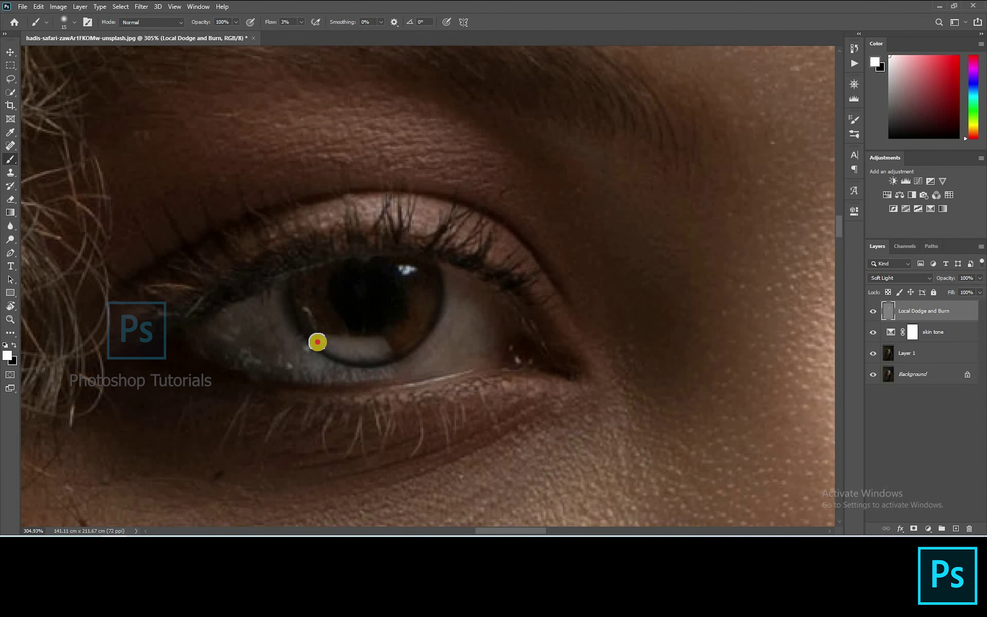
key(bracketleft)
key(bracketleft)
key(bracketleft)
key(bracketleft)
drag(301, 295, 276, 262)
key(bracketright)
key(bracketright)
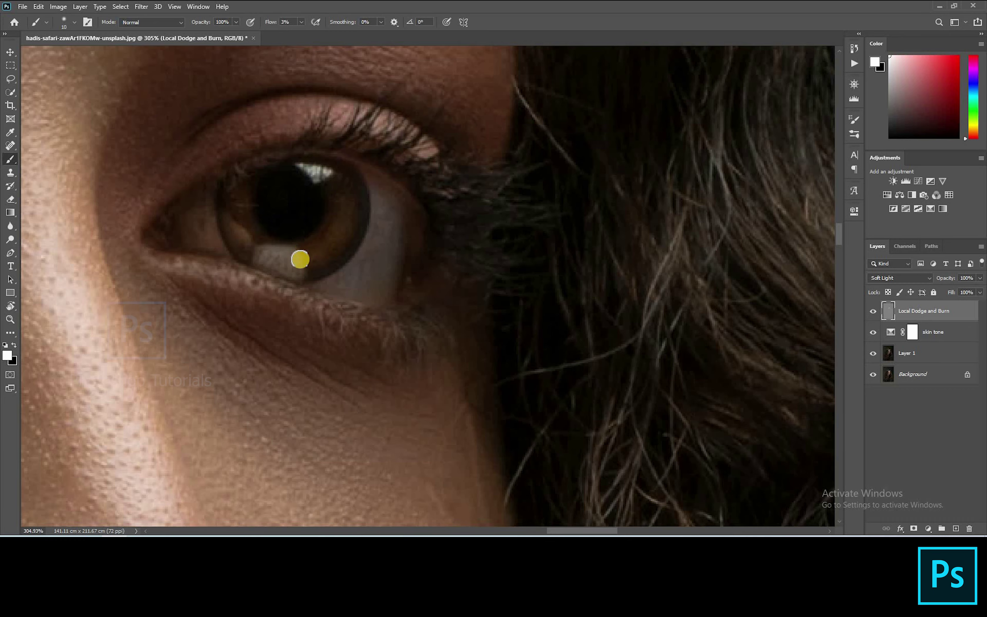
click(344, 188)
mouse_move(267, 206)
mouse_down()
mouse_move(256, 223)
mouse_move(258, 262)
mouse_up()
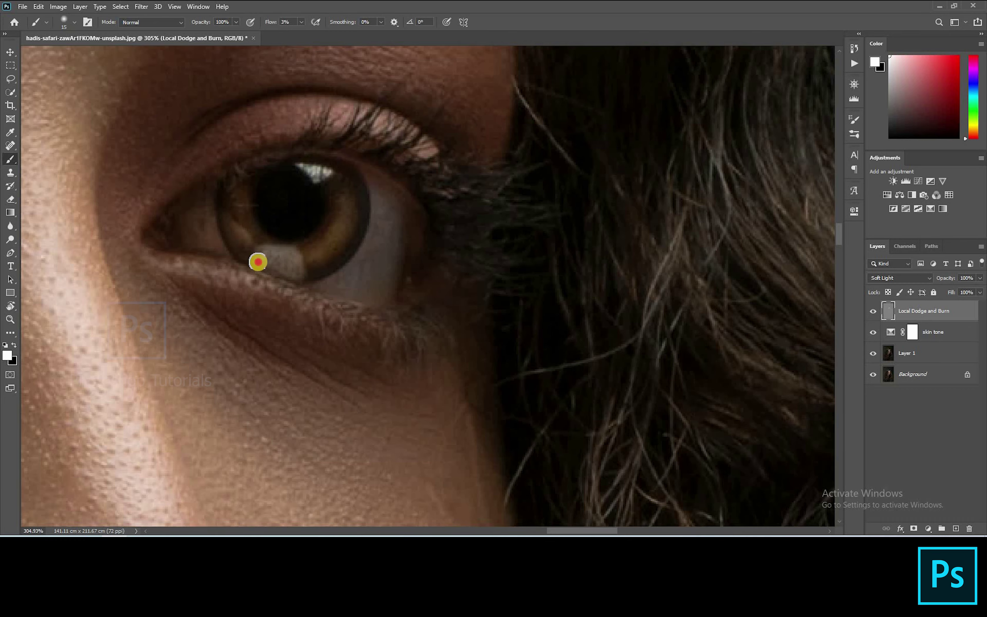
click(439, 311)
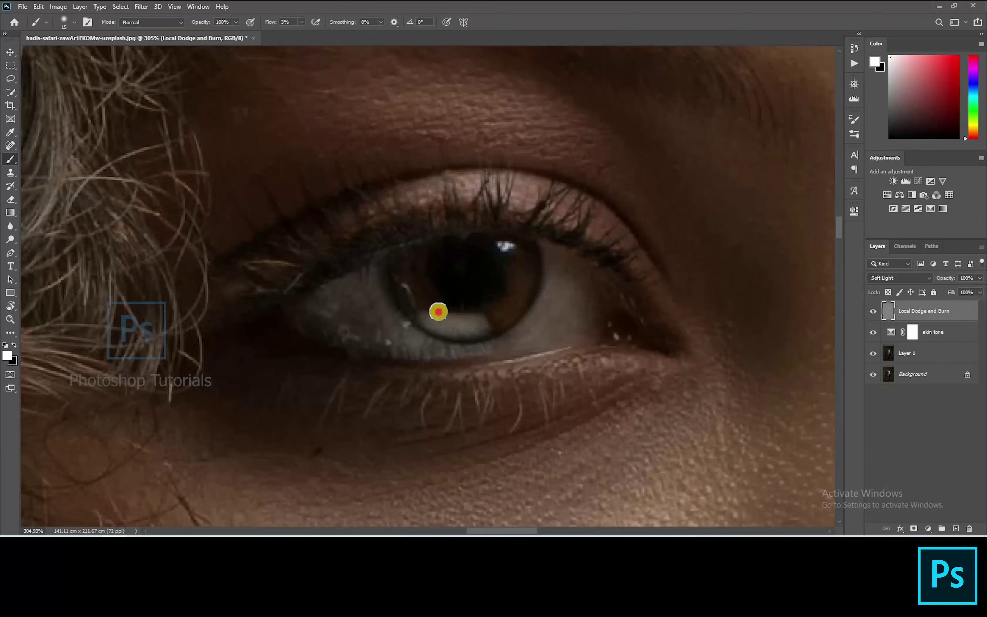
mouse_move(438, 312)
mouse_down()
mouse_move(418, 249)
mouse_move(521, 277)
mouse_move(517, 262)
mouse_move(480, 316)
mouse_move(520, 272)
mouse_move(522, 252)
mouse_move(417, 281)
mouse_up()
Step: Switch to black and burn the eyebrow and its inner end
scroll(416, 282, down, 5)
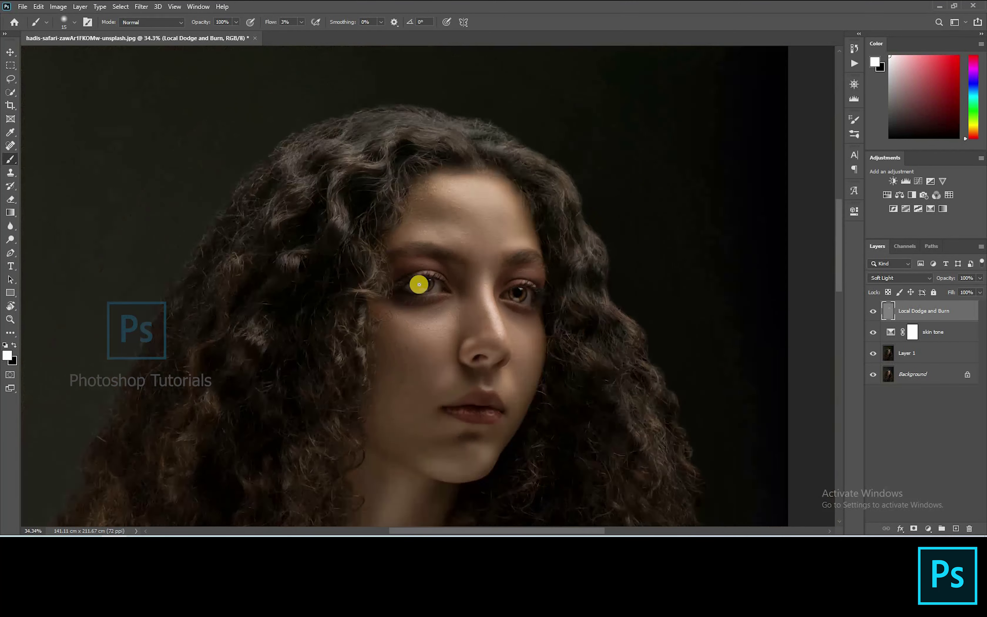
key(x)
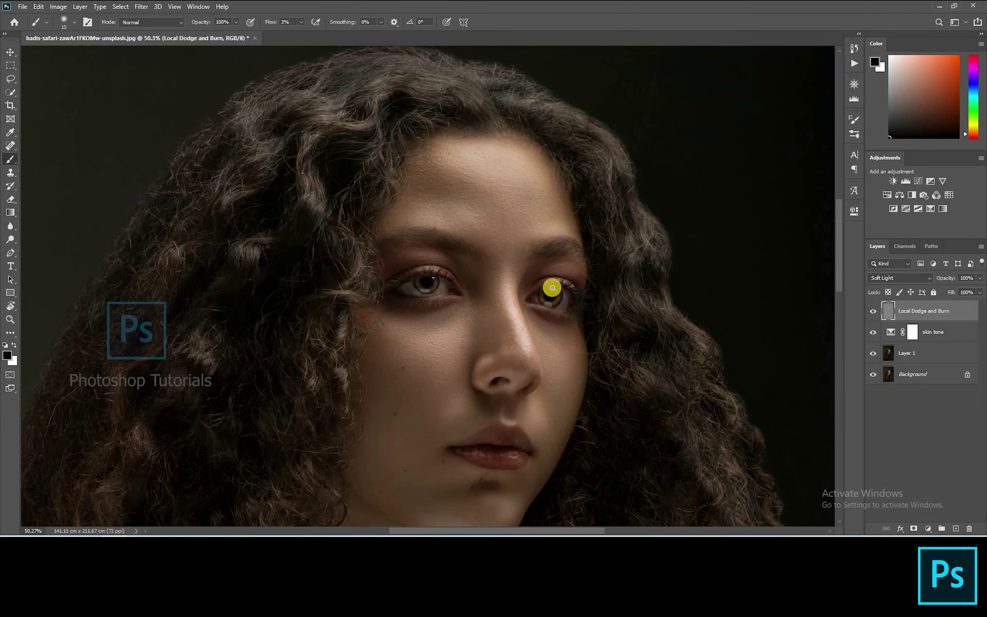
scroll(552, 287, up, 3)
key(bracketright)
key(bracketright)
mouse_move(537, 222)
mouse_down()
mouse_move(563, 219)
mouse_move(571, 234)
mouse_move(596, 227)
mouse_move(577, 237)
mouse_move(553, 224)
mouse_move(574, 238)
mouse_move(612, 242)
mouse_up()
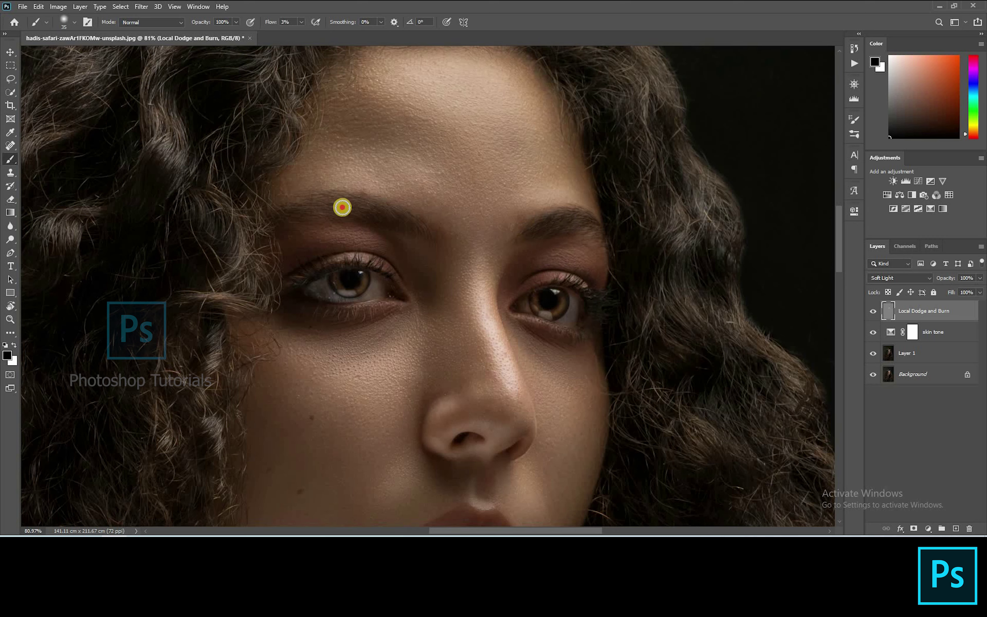
key(bracketright)
key(bracketright)
mouse_move(417, 225)
mouse_down()
mouse_move(429, 288)
mouse_move(416, 251)
mouse_up()
Step: Darken the shadows along the sides of the nose
key(bracketright)
key(bracketright)
key(bracketright)
key(bracketright)
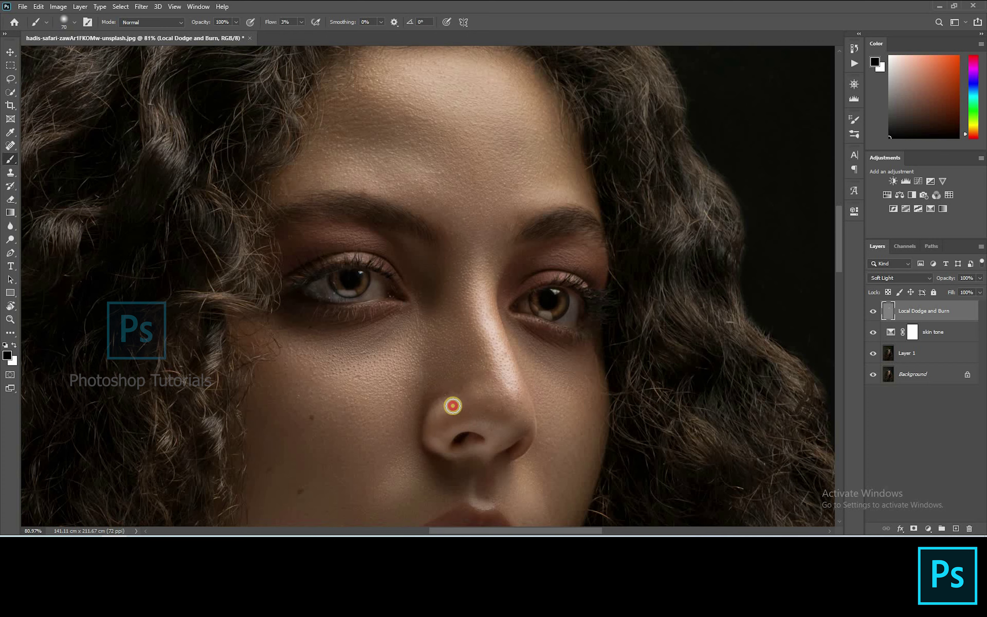
drag(456, 391, 454, 304)
key(bracketright)
key(bracketright)
scroll(453, 352, down, 3)
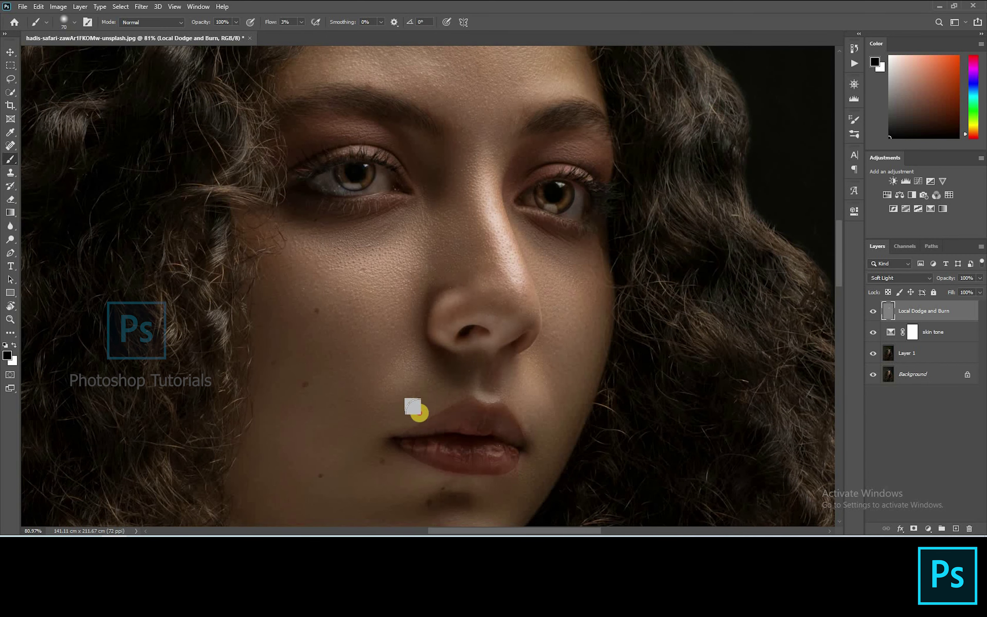
Step: Burn shadows around the lips, chin, cheek and along the jawline
key(bracketright)
key(bracketright)
key(bracketright)
key(bracketleft)
key(bracketleft)
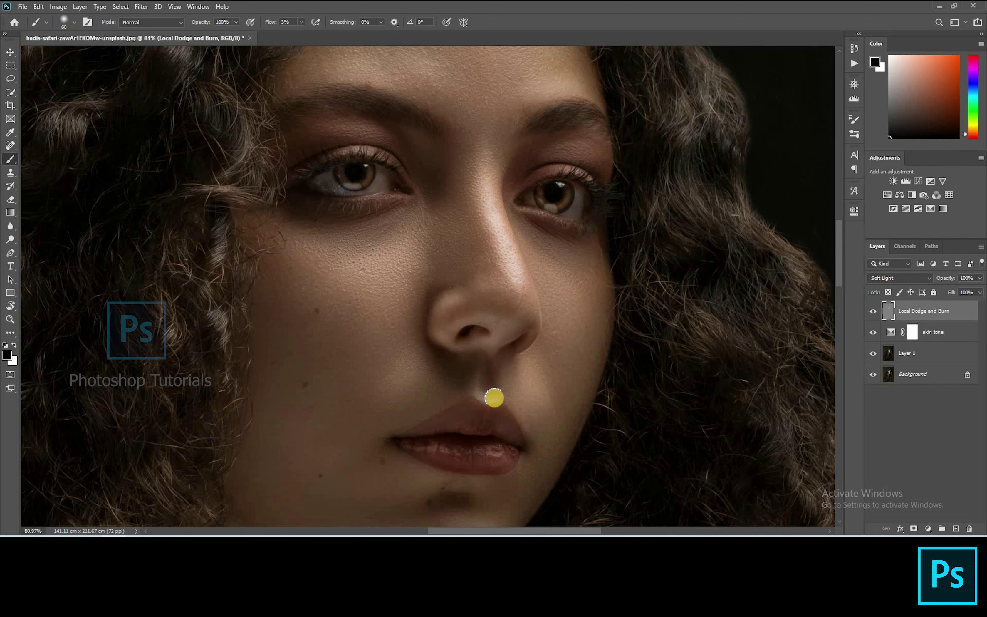
scroll(493, 397, down, 3)
key(bracketright)
key(bracketright)
key(bracketright)
key(bracketright)
key(bracketright)
key(bracketright)
key(bracketright)
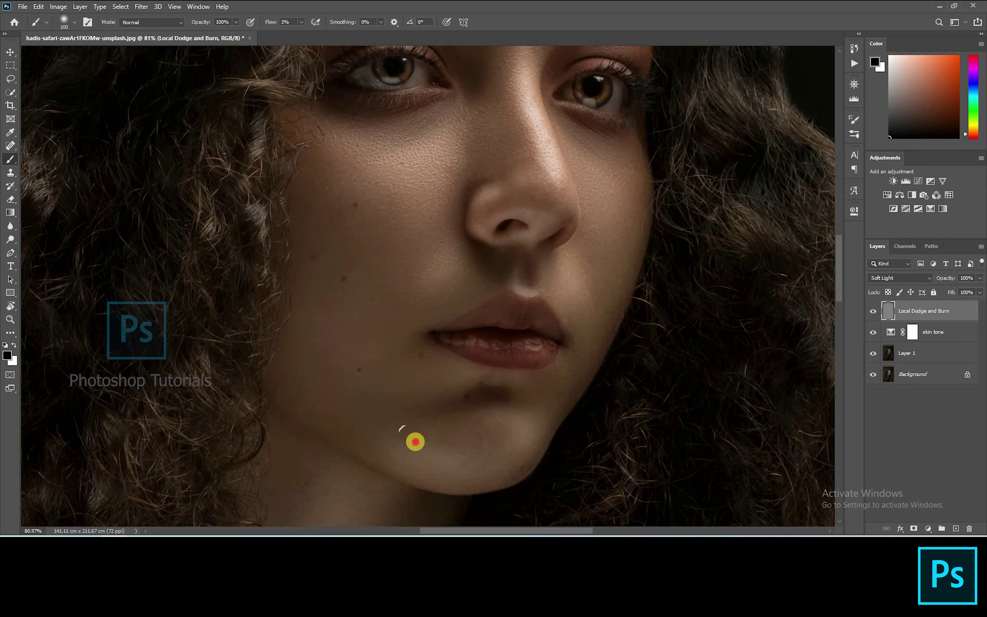
key(bracketright)
key(bracketright)
key(bracketright)
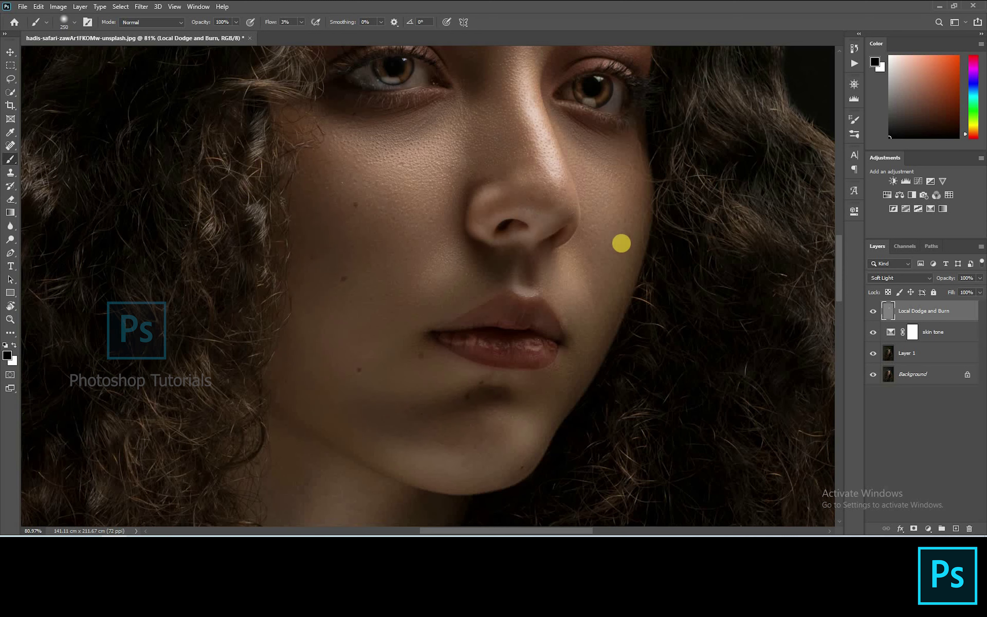
key(bracketleft)
key(bracketleft)
key(bracketleft)
key(bracketleft)
key(bracketleft)
key(bracketleft)
key(bracketleft)
scroll(521, 322, down, 4)
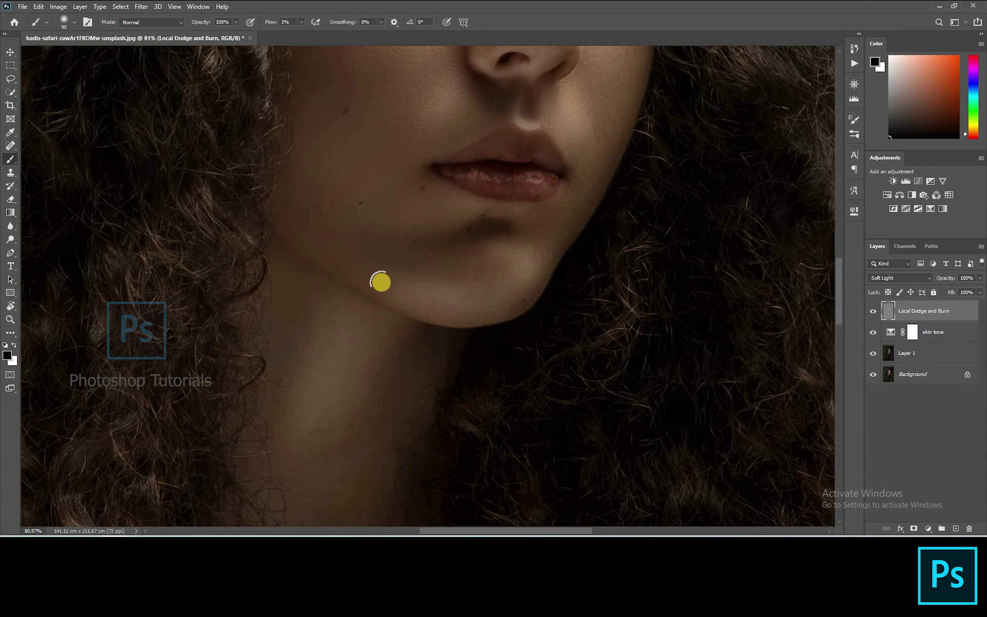
key(bracketleft)
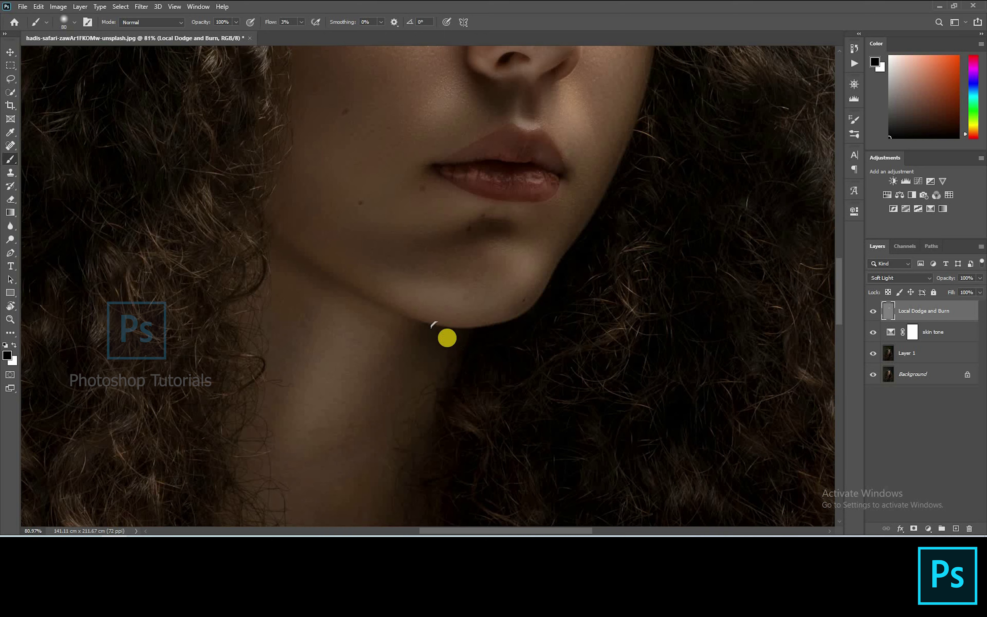
Step: Paint white at low flow to lighten highlights in the hair
key(ctrl+0)
key(bracketright)
key(bracketright)
key(bracketright)
key(bracketright)
key(bracketright)
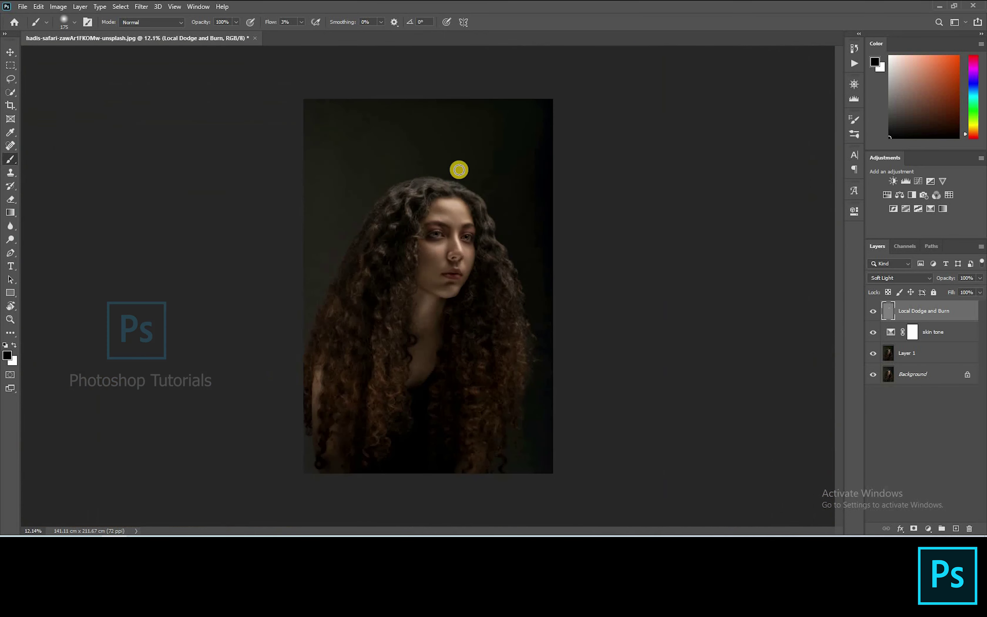
scroll(459, 170, up, 5)
key(bracketleft)
key(bracketleft)
key(bracketleft)
key(bracketleft)
key(bracketleft)
key(bracketleft)
key(bracketleft)
key(x)
mouse_move(372, 165)
mouse_down()
mouse_move(365, 183)
mouse_move(362, 171)
mouse_up()
key(bracketright)
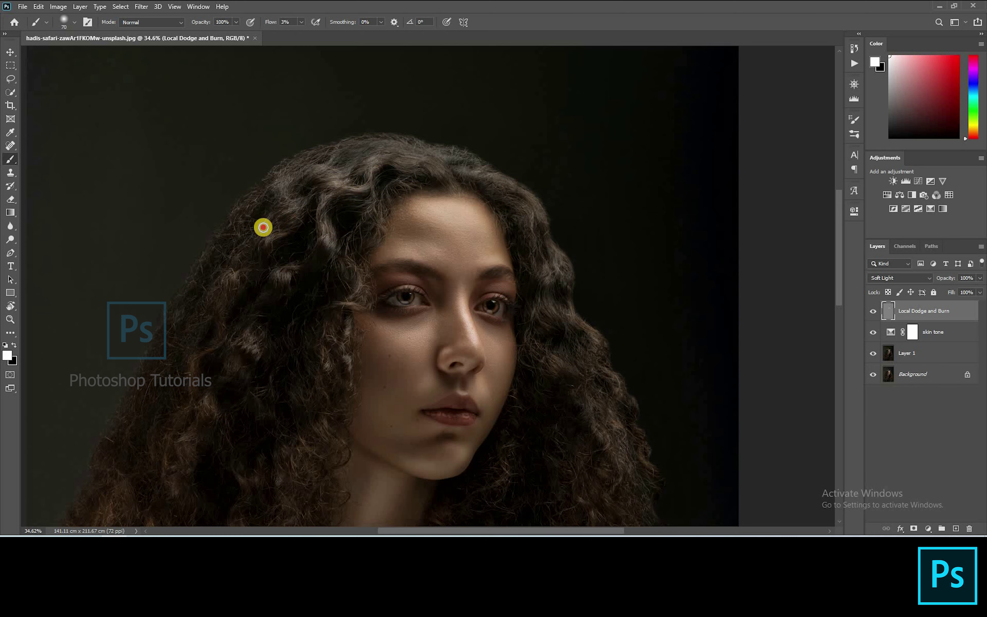
drag(272, 292, 301, 206)
key(bracketright)
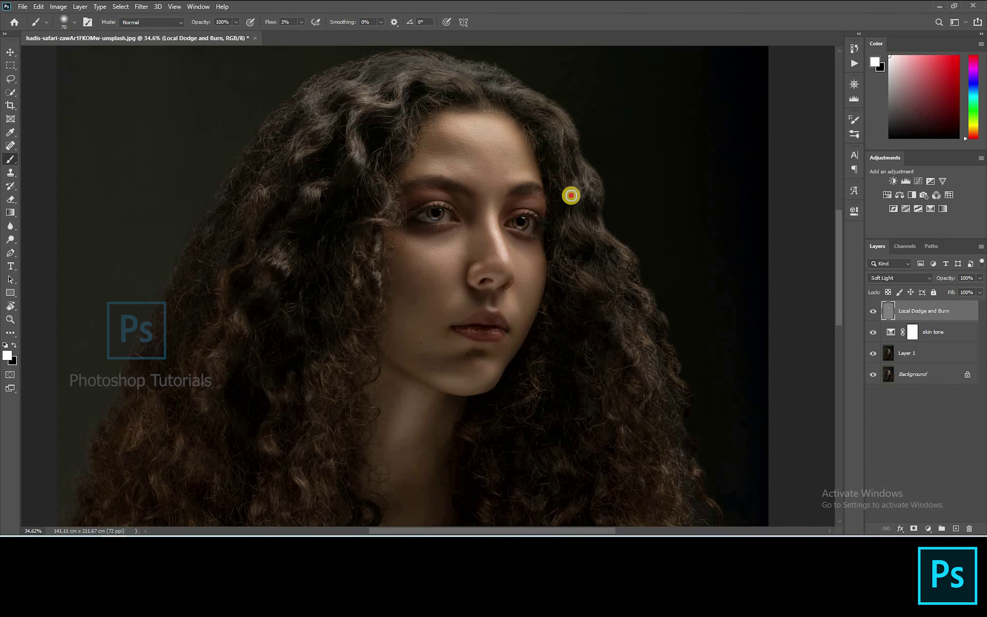
key(bracketright)
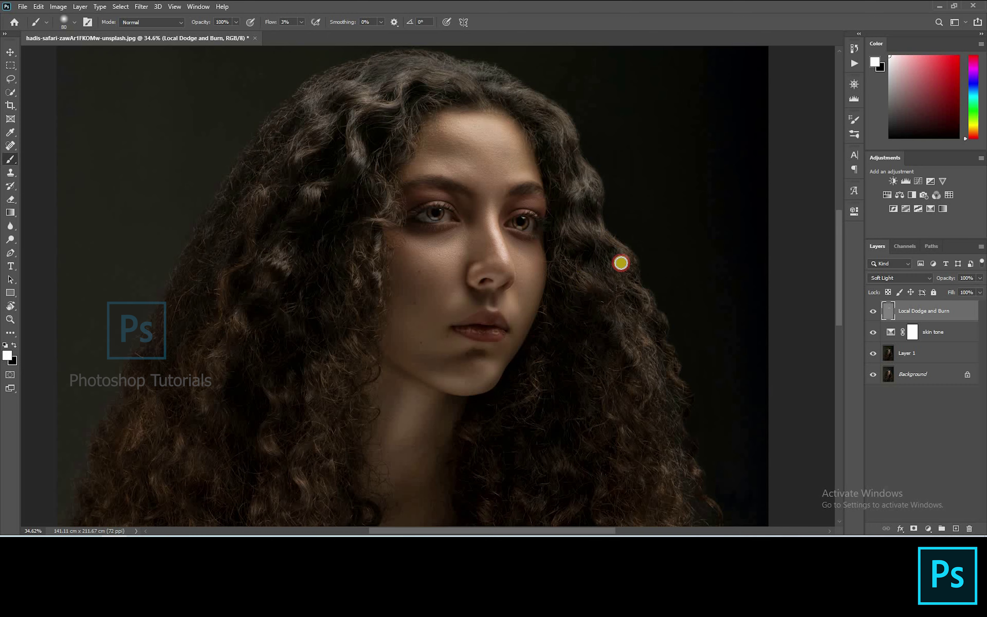
mouse_move(595, 379)
mouse_down()
mouse_move(586, 326)
mouse_move(582, 409)
mouse_up()
Step: Switch to black and lightly darken the hair toward the top of the head
key(x)
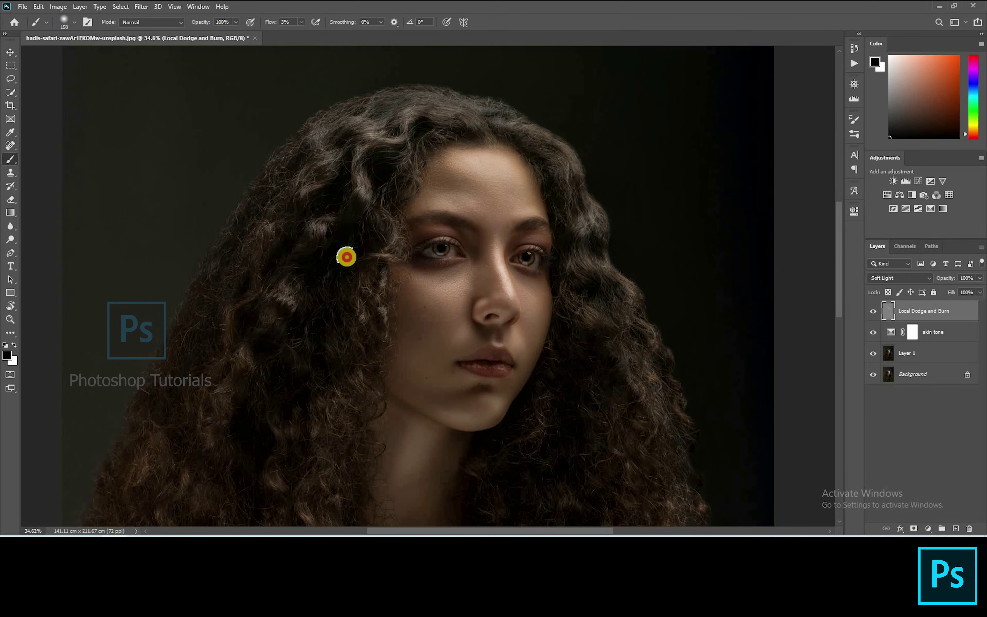
mouse_move(346, 257)
mouse_down()
mouse_move(282, 266)
mouse_move(372, 159)
mouse_move(343, 121)
mouse_move(392, 141)
mouse_move(406, 104)
mouse_move(408, 233)
mouse_move(559, 176)
mouse_move(616, 264)
mouse_move(566, 258)
mouse_move(643, 396)
mouse_move(559, 410)
mouse_move(562, 180)
mouse_up()
key(bracketright)
key(bracketright)
key(bracketright)
key(bracketright)
key(bracketright)
scroll(433, 414, down, 3)
mouse_move(434, 414)
mouse_down()
mouse_move(390, 287)
mouse_move(411, 457)
mouse_up()
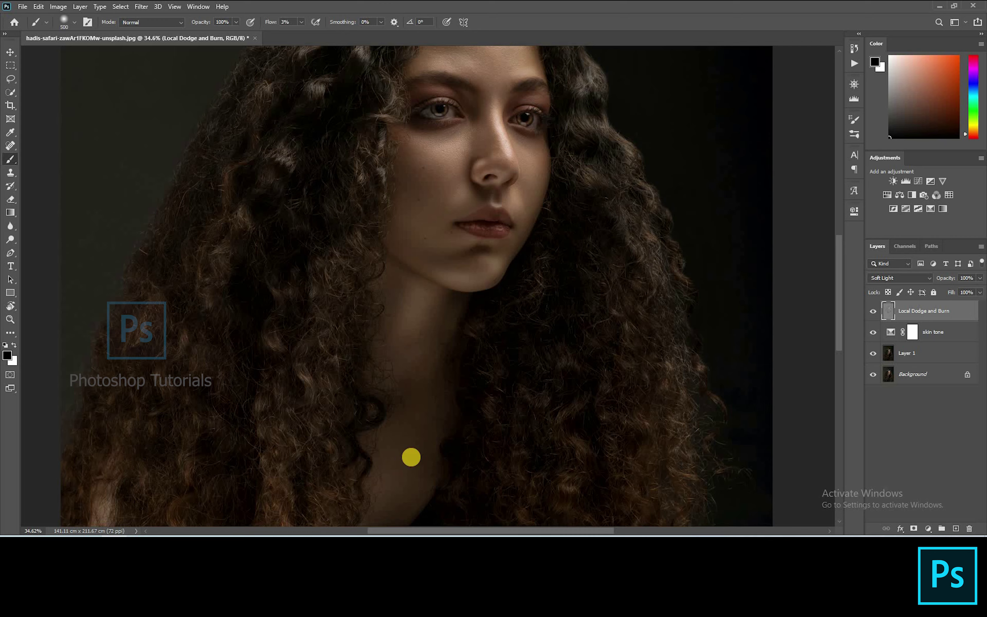
key(ctrl+0)
Step: Hide the dodge and burn layer to compare, then add a Levels adjustment layer
click(873, 311)
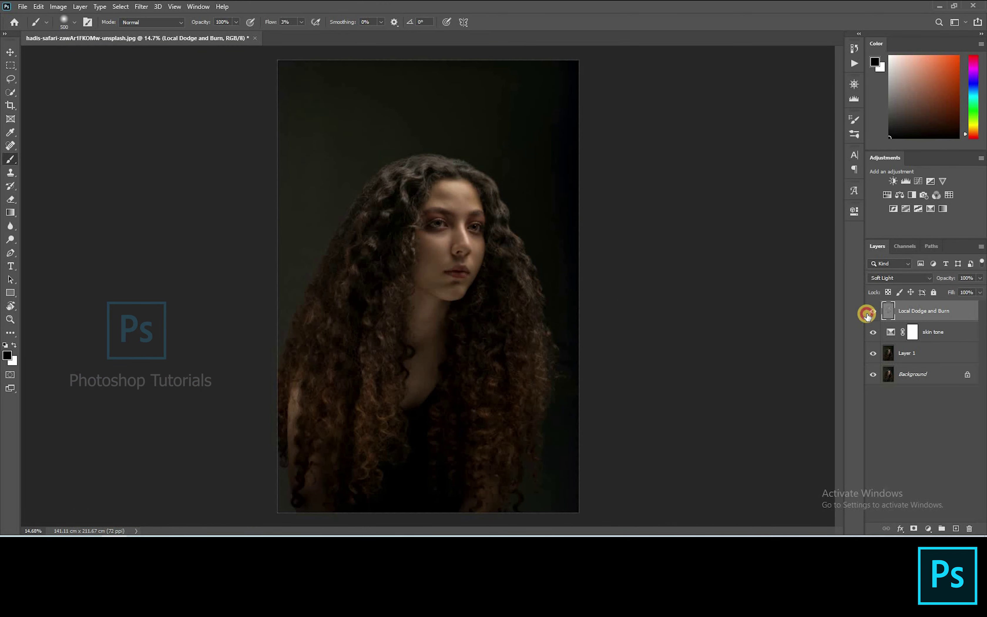
scroll(469, 188, up, 3)
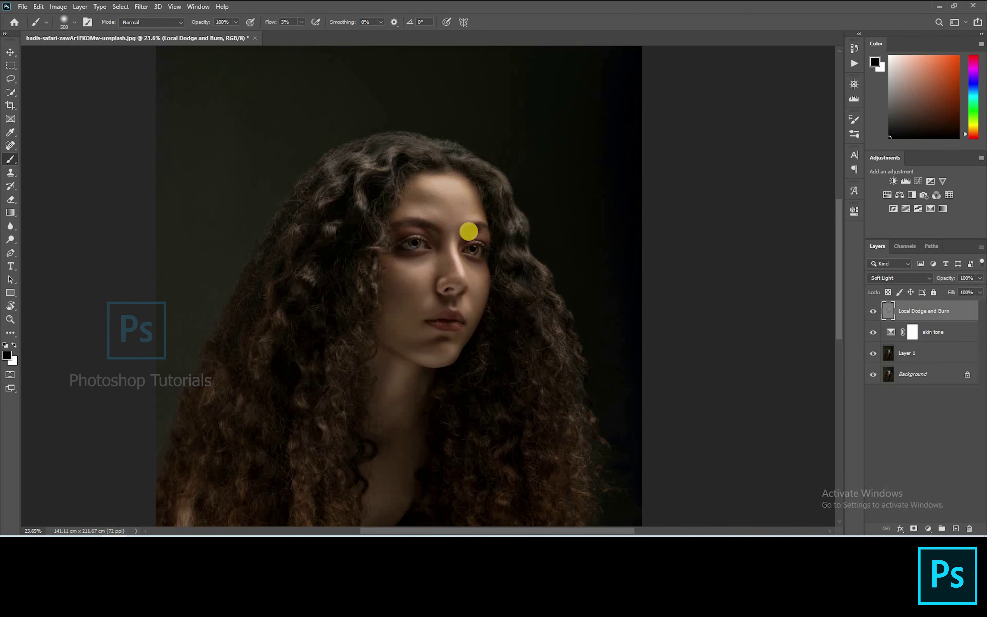
scroll(445, 281, up, 3)
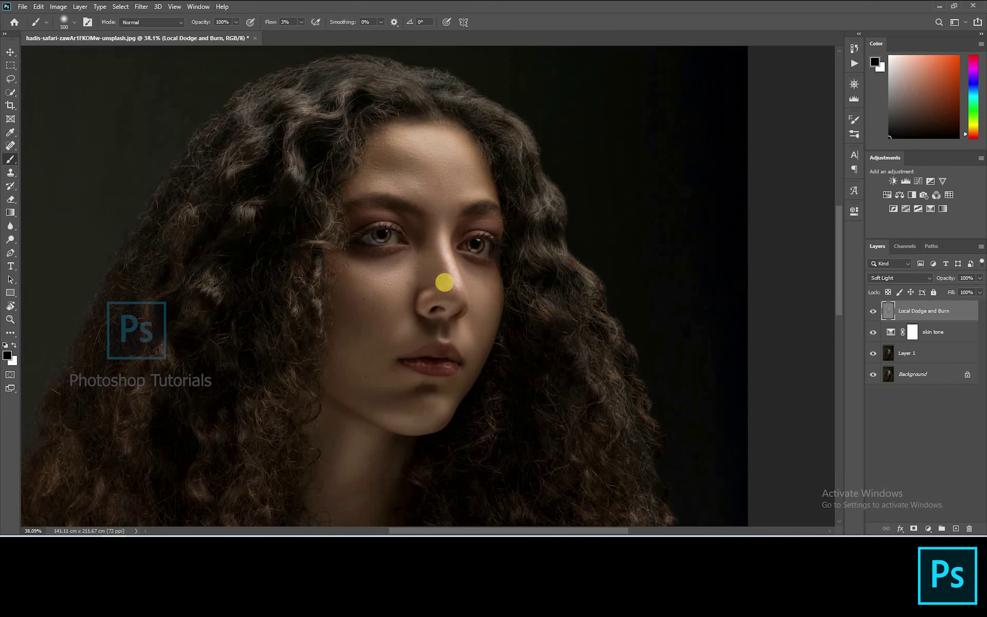
scroll(498, 261, up, 1)
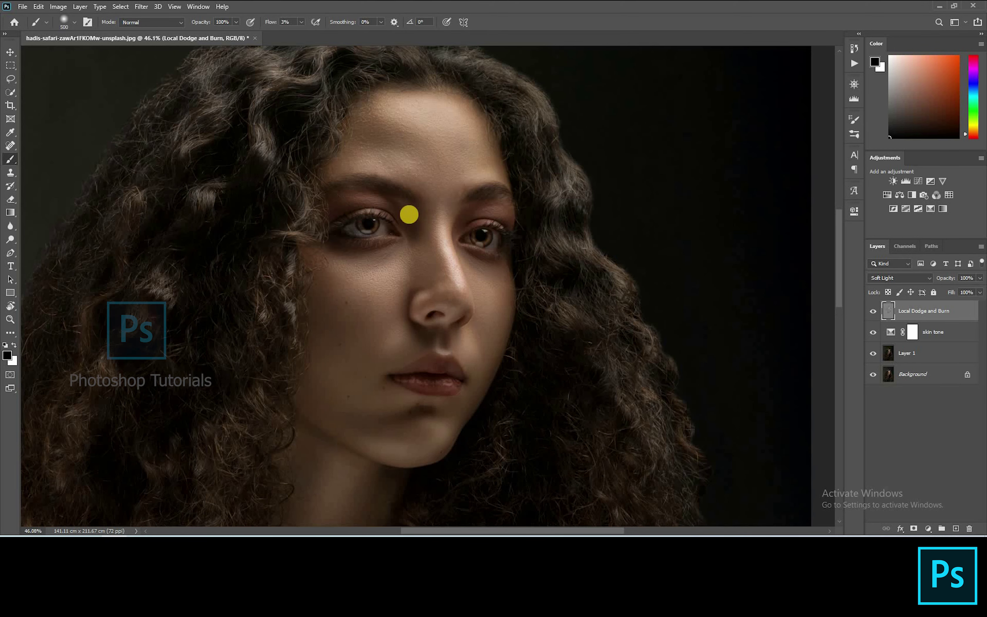
scroll(445, 214, up, 3)
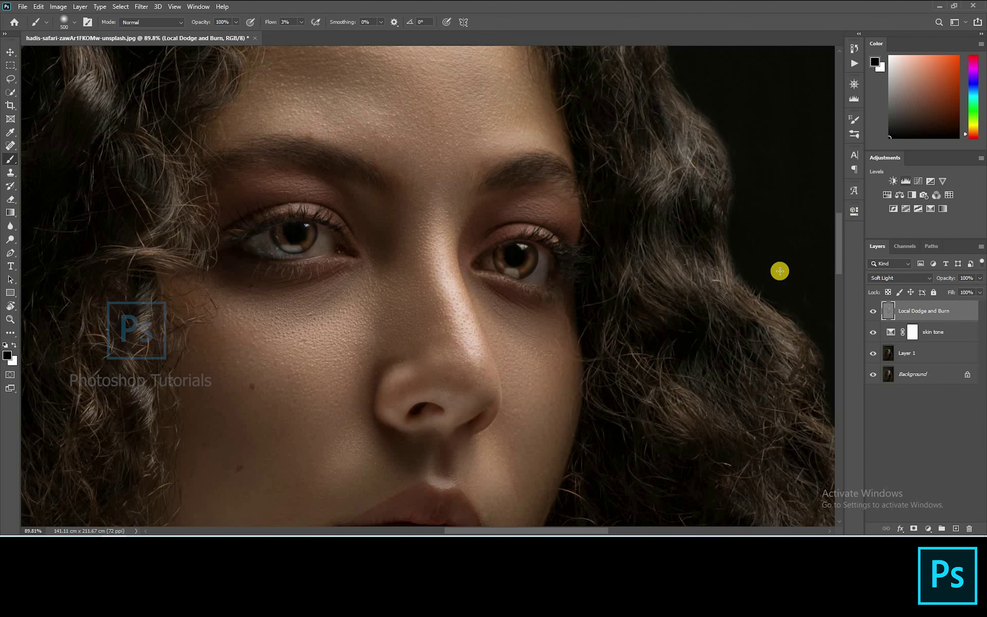
click(905, 181)
Step: Name the Levels layer 'eyes tone' and brighten its Red channel midtones
key(x)
double_click(931, 317)
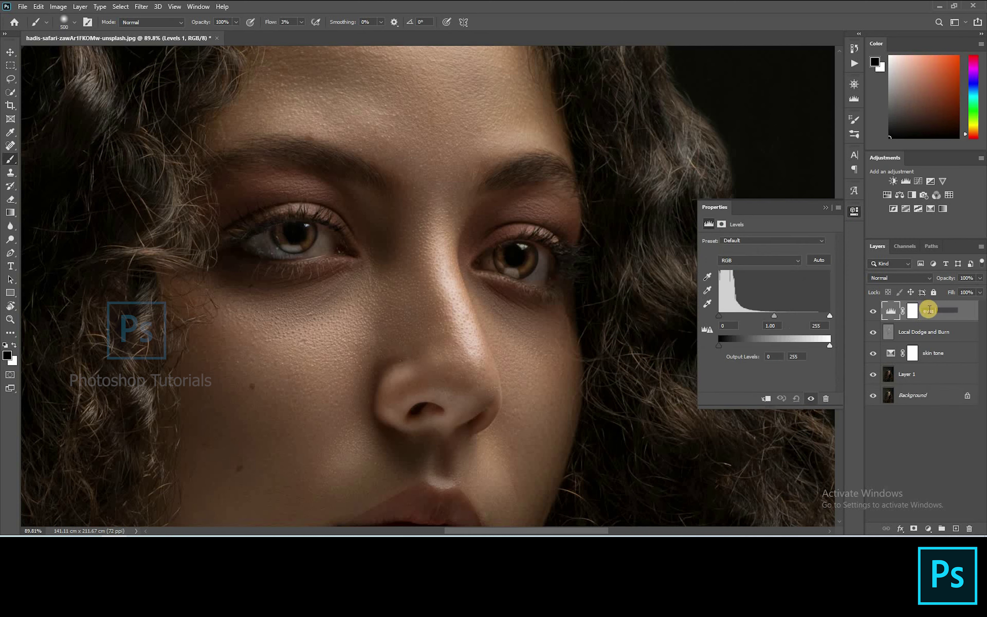
text(eyes tone)
key(Return)
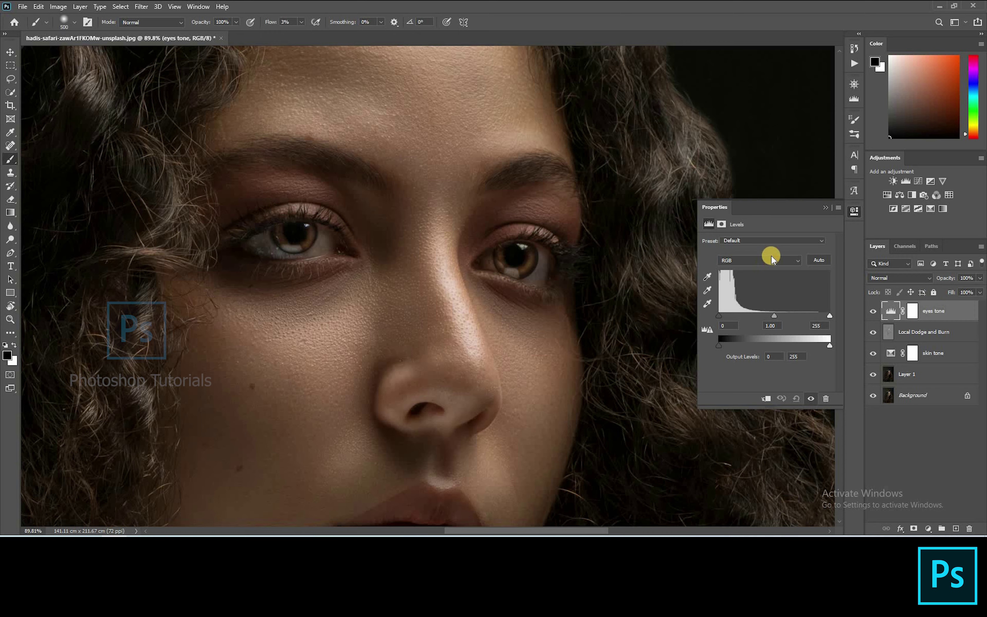
click(758, 260)
click(733, 269)
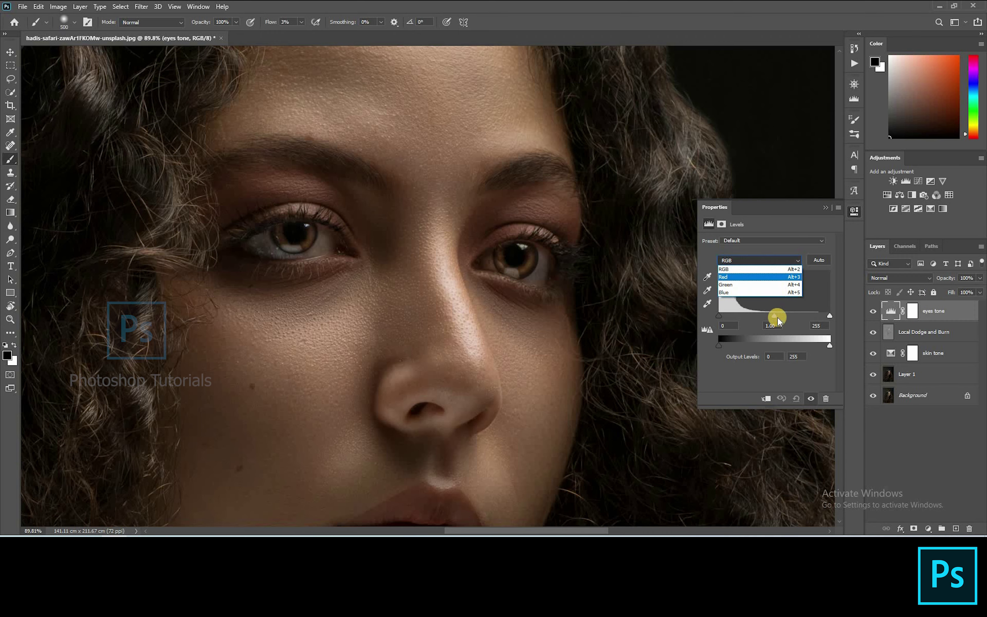
drag(775, 316, 766, 317)
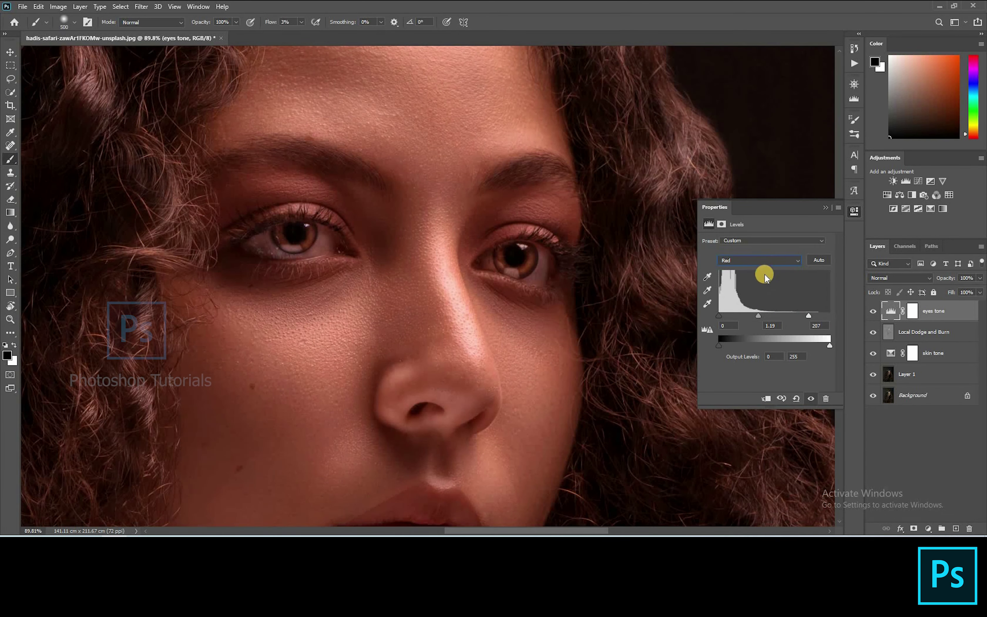
Step: Warm the Green channel (highlights 198) and Blue channel (midtones 0.85, highlights 204)
click(758, 261)
click(759, 279)
drag(779, 316, 779, 317)
drag(718, 316, 726, 316)
drag(829, 315, 807, 316)
click(759, 260)
click(749, 287)
click(719, 317)
drag(719, 316, 731, 316)
click(825, 207)
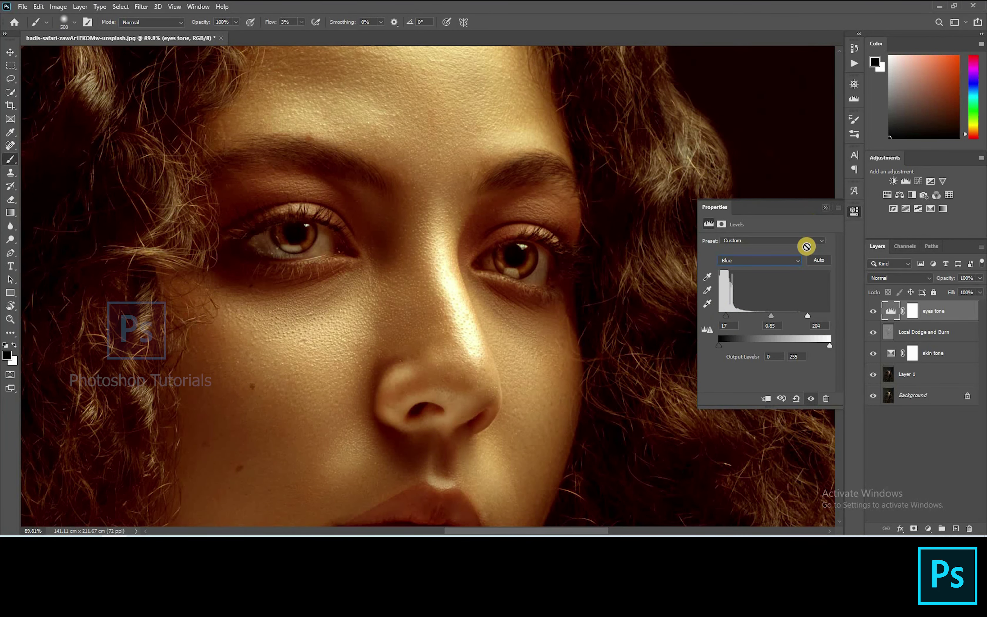
Step: Invert the eyes tone mask to black and set up a white, 100% flow brush
click(912, 310)
key(ctrl+i)
key(x)
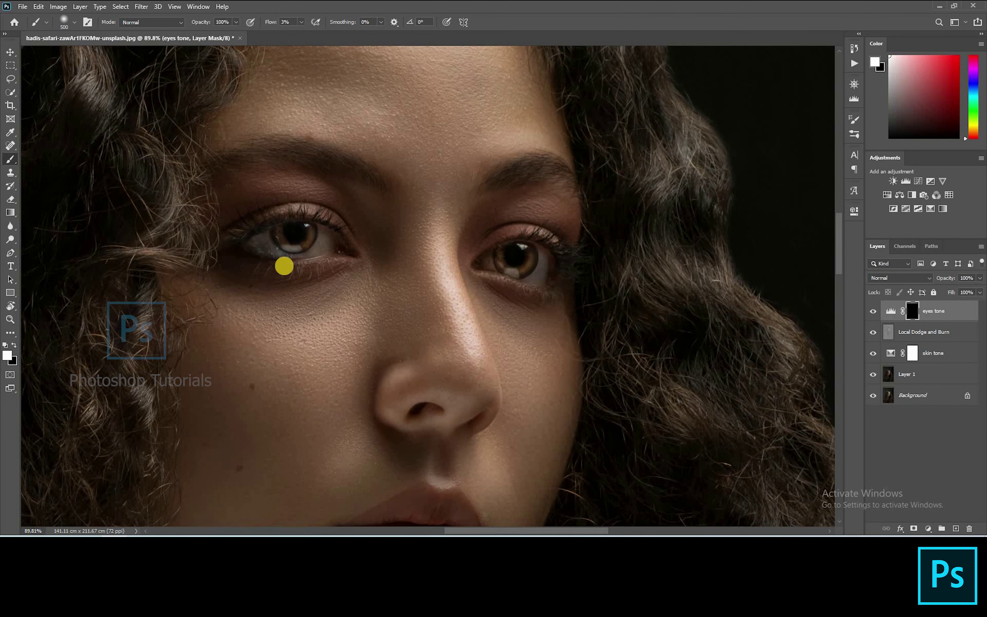
scroll(223, 262, up, 5)
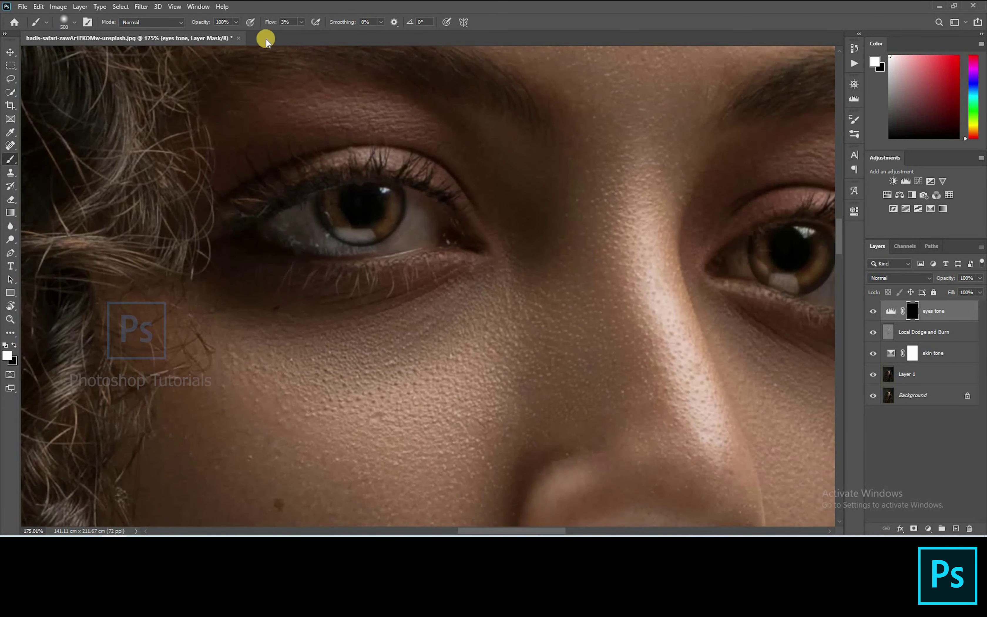
key(shift+0)
key(bracketleft)
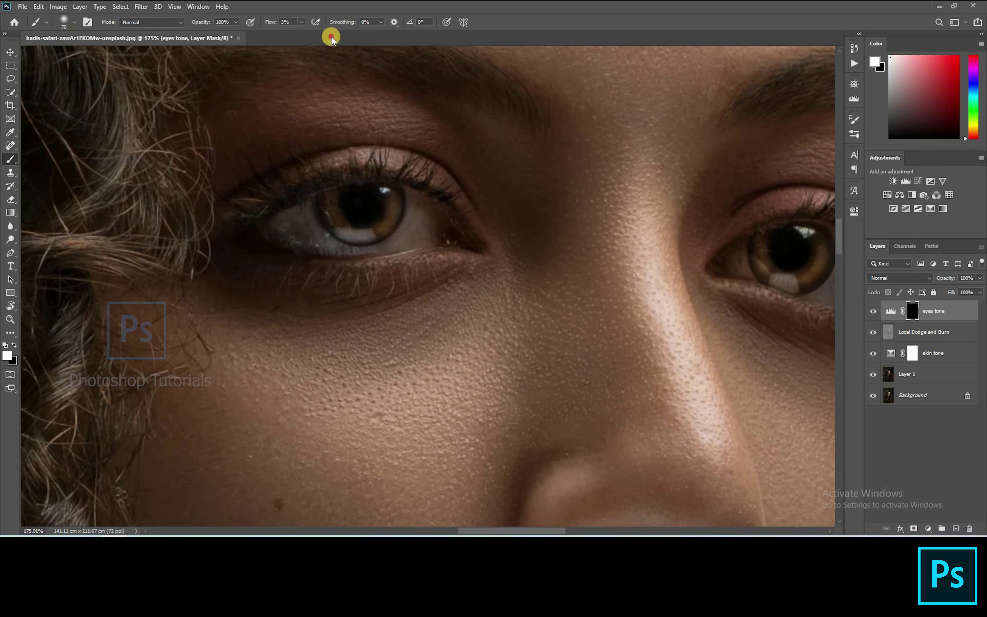
Step: Paint white over the left and right irises to reveal the warm tone
mouse_move(330, 200)
mouse_down()
mouse_move(339, 234)
mouse_move(345, 225)
mouse_move(376, 234)
mouse_move(396, 218)
mouse_up()
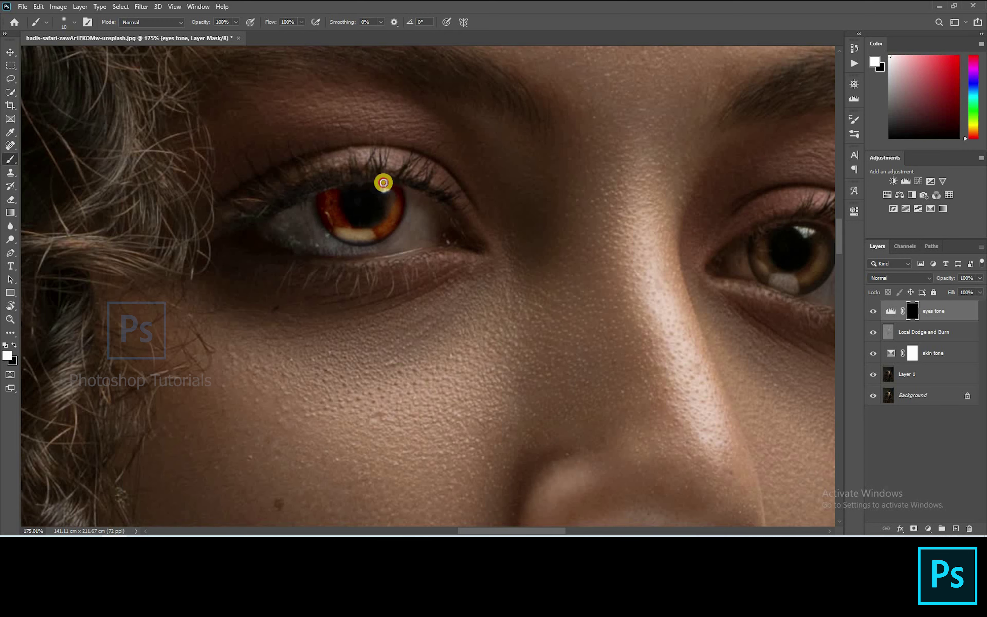
drag(364, 192, 326, 170)
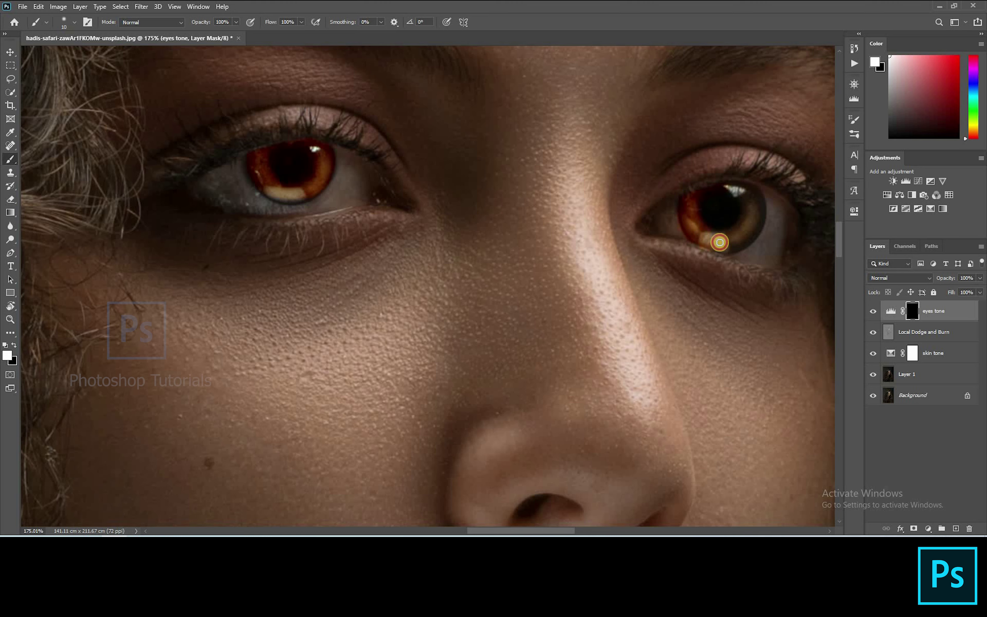
mouse_move(761, 224)
mouse_down()
mouse_move(756, 190)
mouse_move(716, 191)
mouse_move(730, 227)
mouse_up()
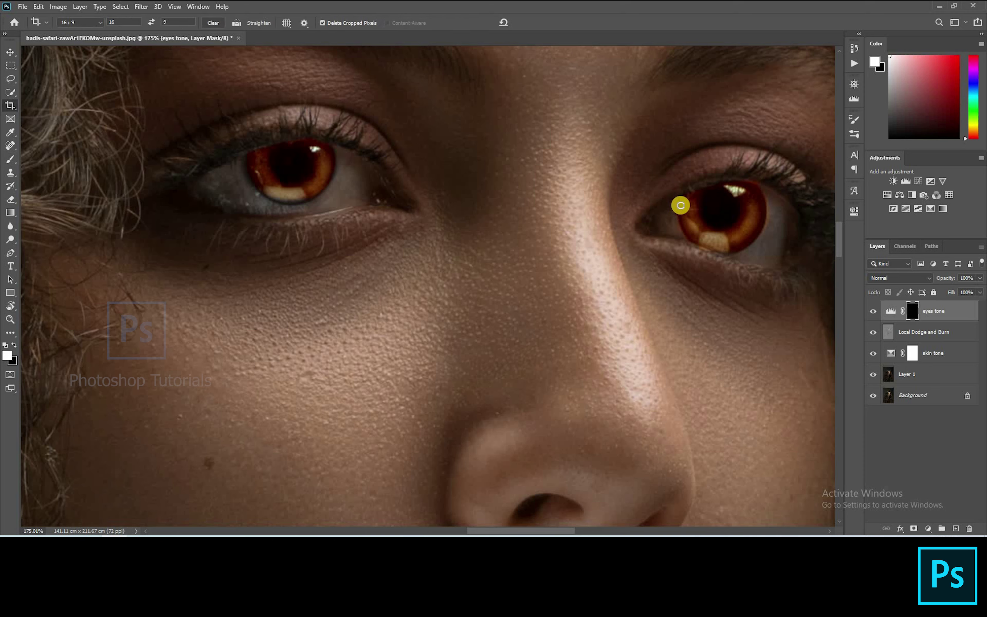
Step: Clean the excess tone off the right iris edge, right pupil and left iris with black
key(x)
drag(770, 190, 766, 193)
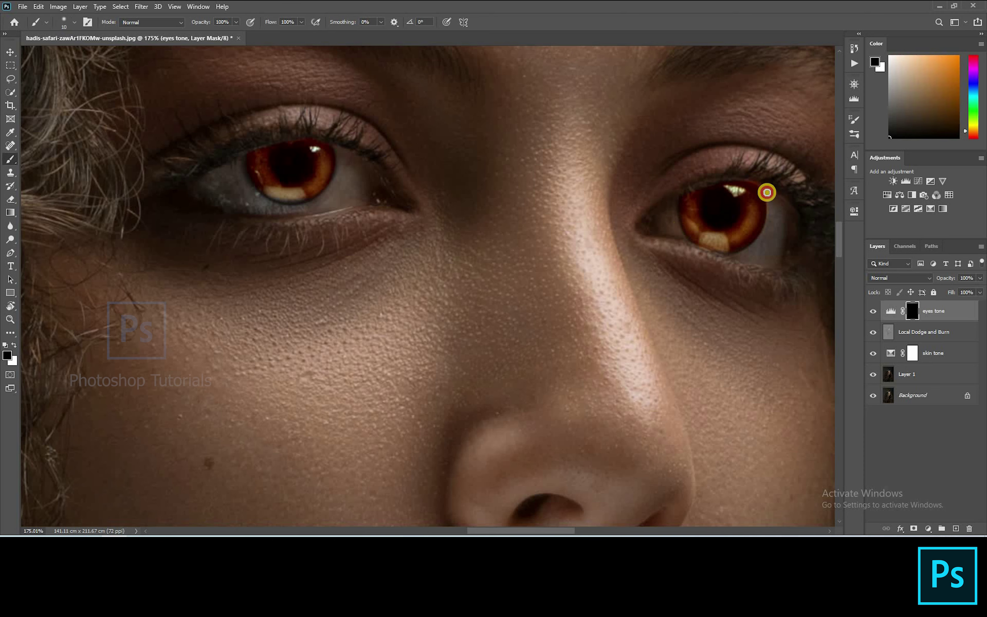
drag(754, 249, 720, 208)
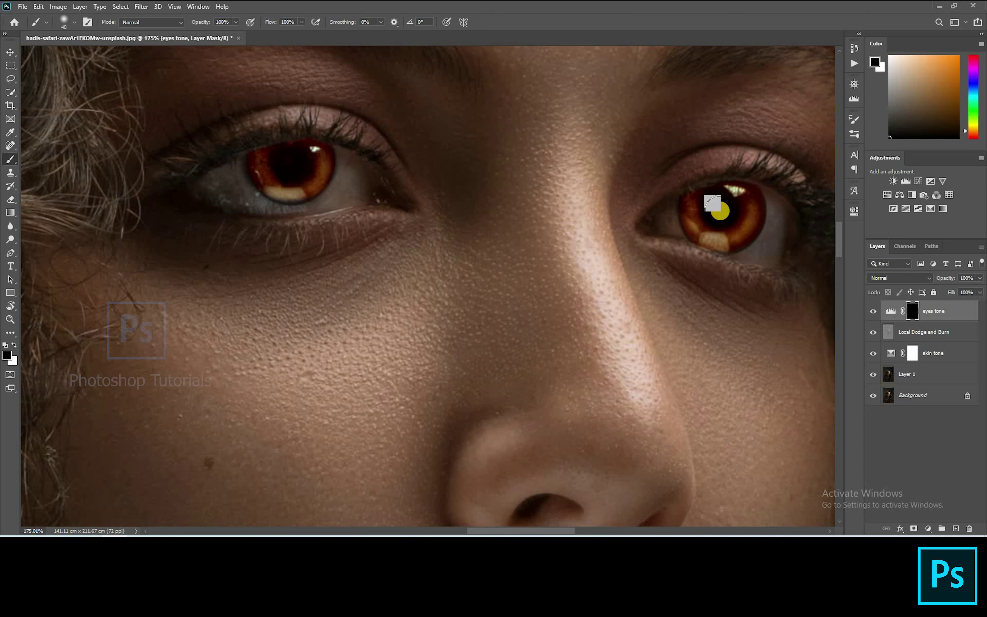
drag(282, 159, 288, 160)
scroll(462, 280, down, 3)
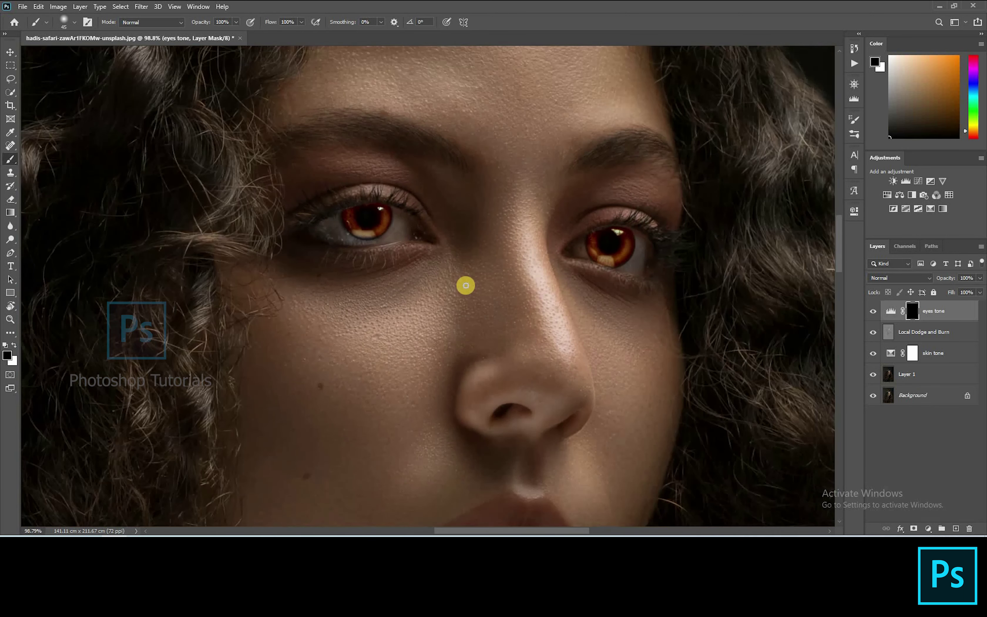
key(ctrl+0)
Step: Add a Levels layer with midtones at 0.71 and name it 'darken bg'
key(ctrl+l)
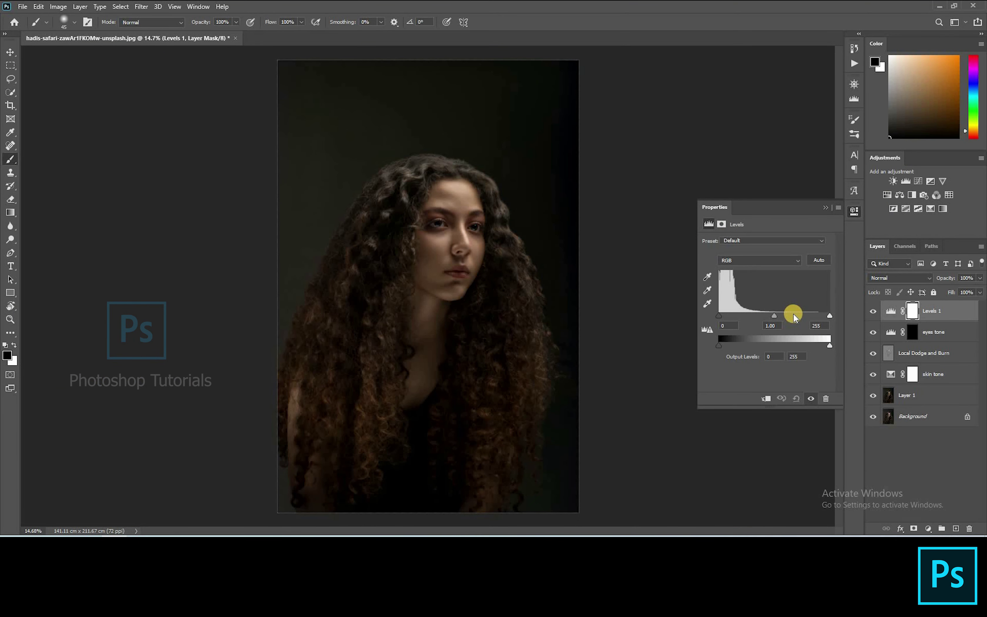
drag(793, 316, 791, 290)
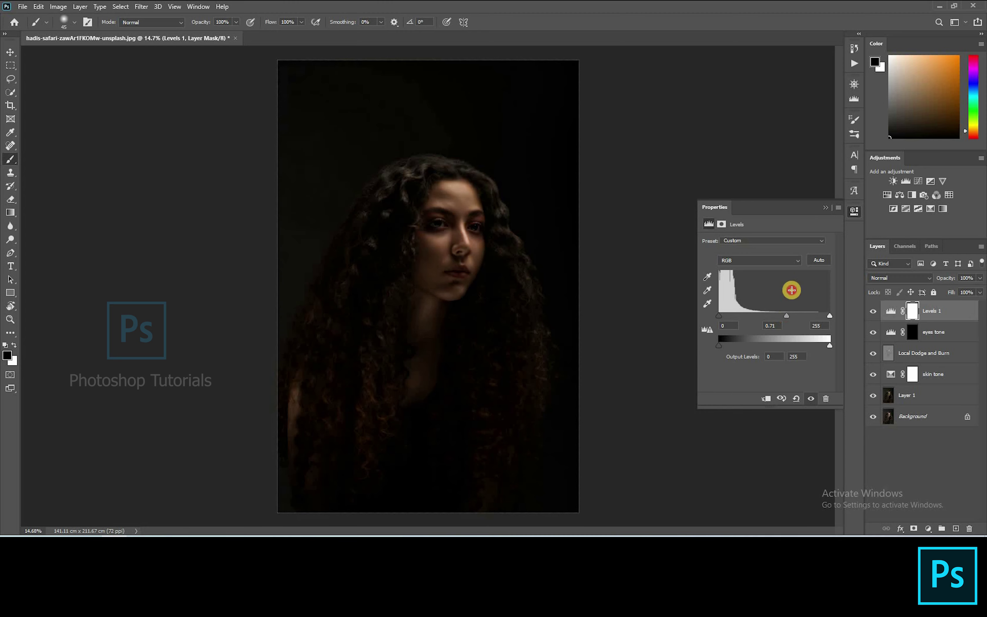
click(932, 318)
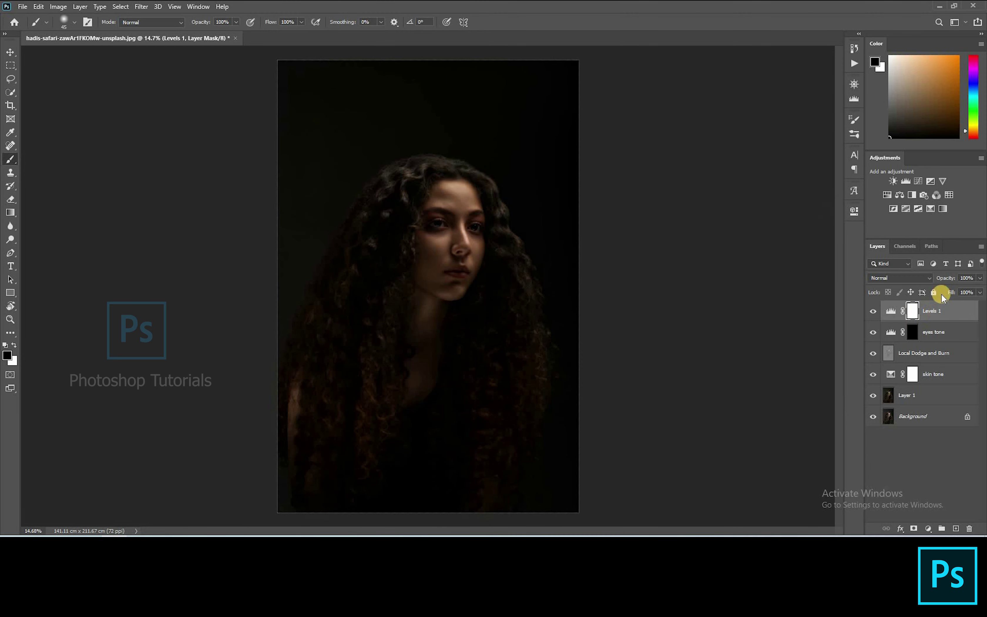
double_click(932, 310)
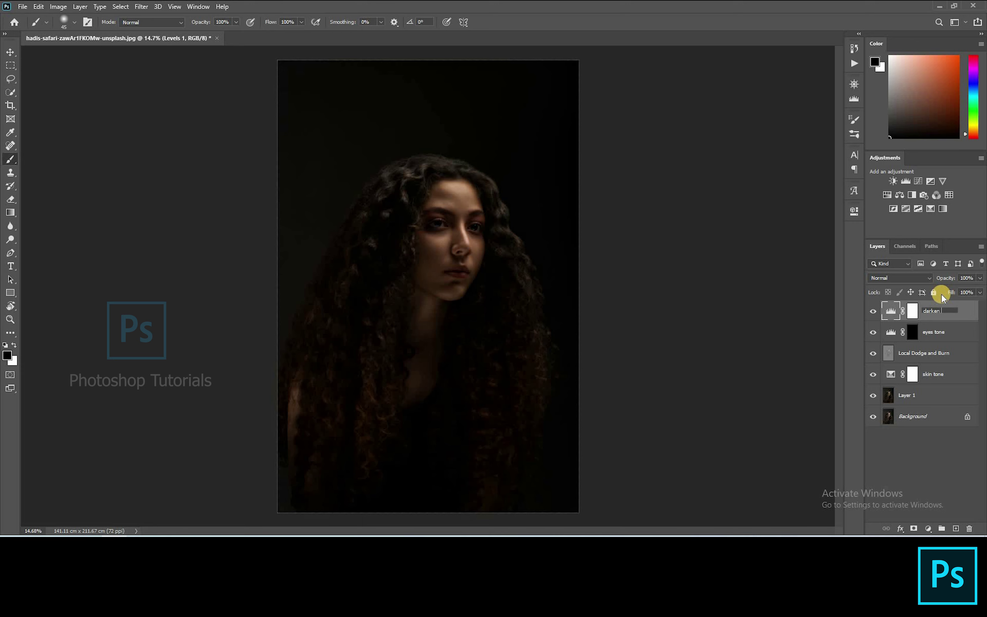
text(darken bg)
key(Return)
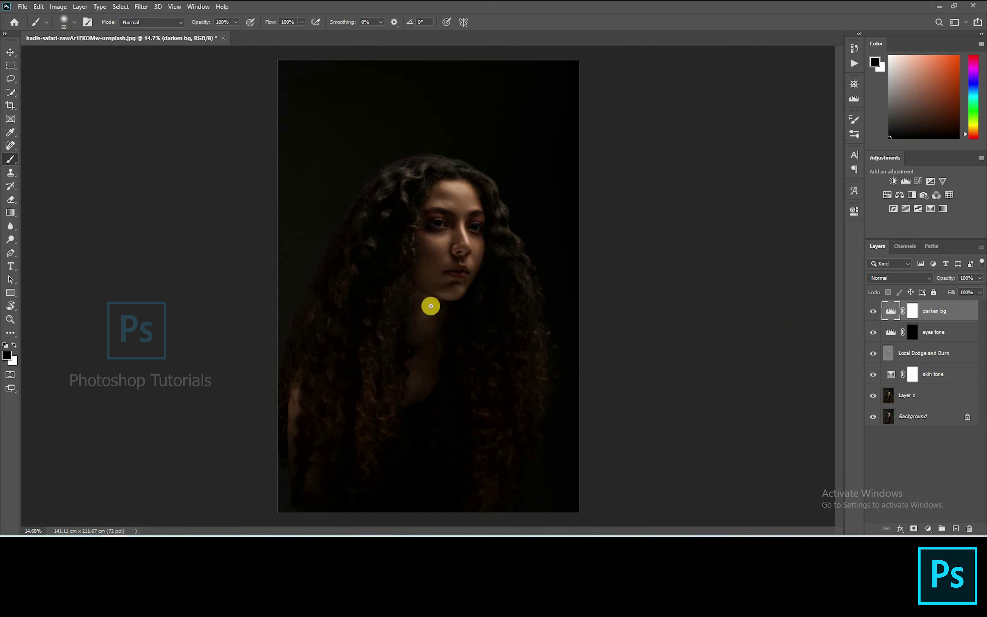
Step: Mask the darkening off the face and figure with a black brush at 29% flow
key(ctrl+backslash)
key(bracketright)
key(bracketright)
drag(296, 35, 260, 29)
mouse_move(442, 263)
mouse_down()
mouse_move(432, 299)
mouse_move(434, 275)
mouse_move(448, 274)
mouse_move(394, 266)
mouse_move(435, 242)
mouse_up()
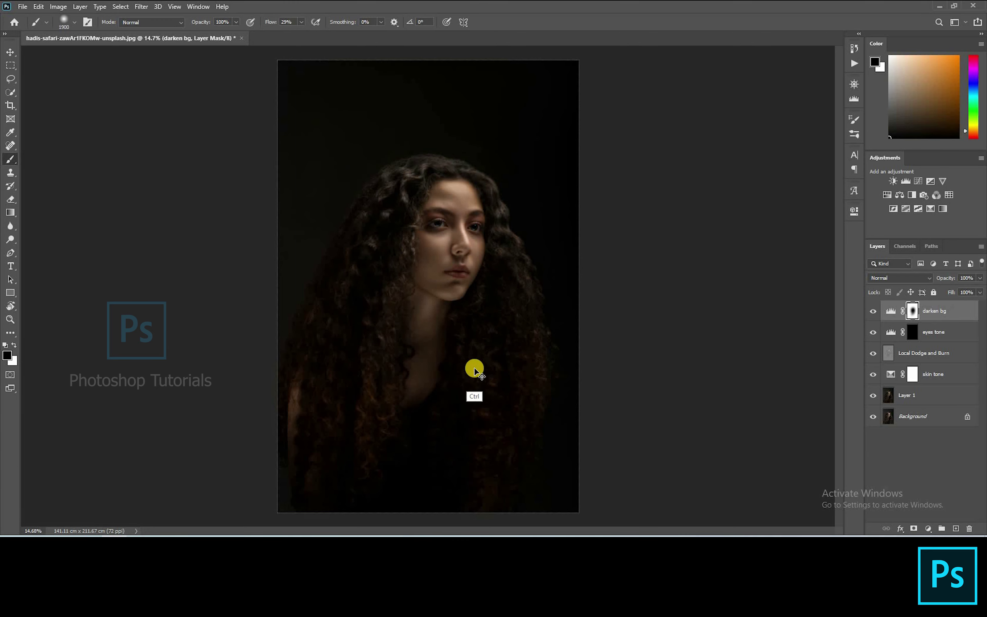
key(ctrl+z)
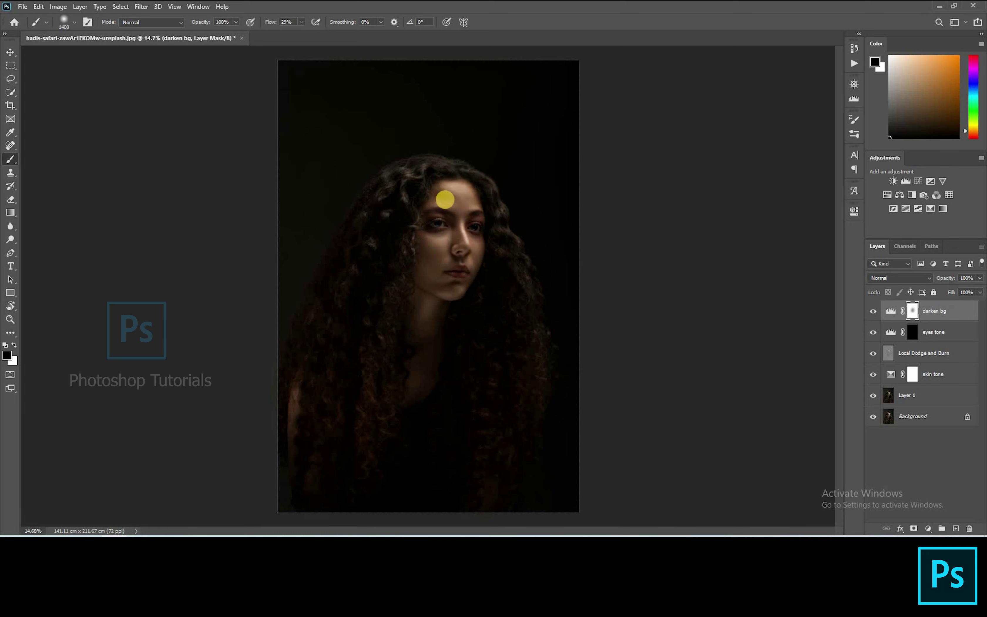
click(368, 264)
mouse_move(367, 263)
mouse_down()
mouse_move(428, 253)
mouse_move(452, 193)
mouse_move(465, 264)
mouse_move(501, 258)
mouse_up()
Step: Restore the darkening in the lower-left corner with a 1000 px white brush, then add a Curves layer
key(bracketright)
key(bracketright)
key(bracketright)
key(bracketright)
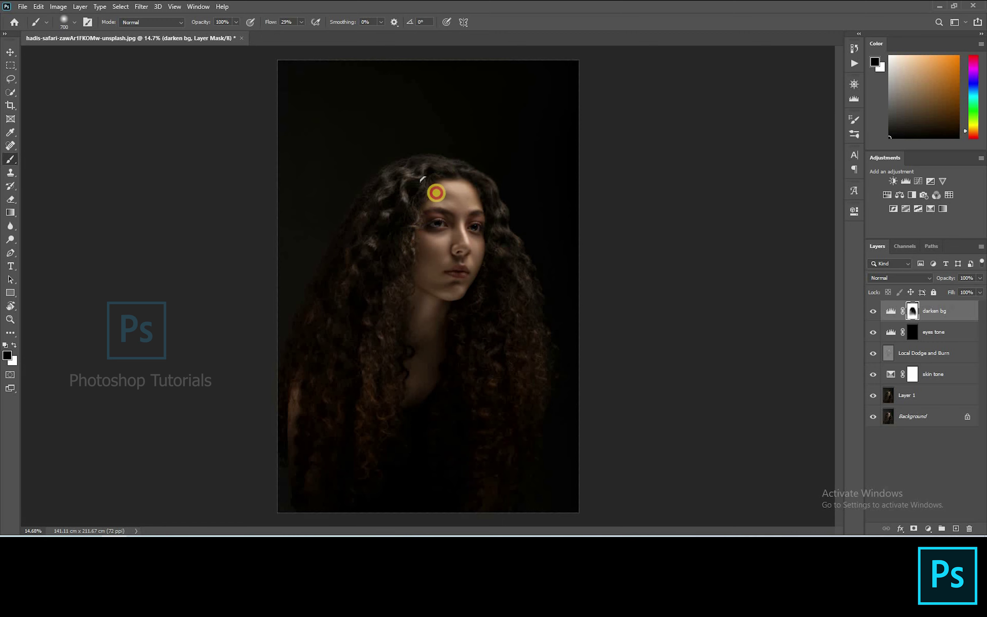
key(bracketright)
key(bracketright)
key(bracketright)
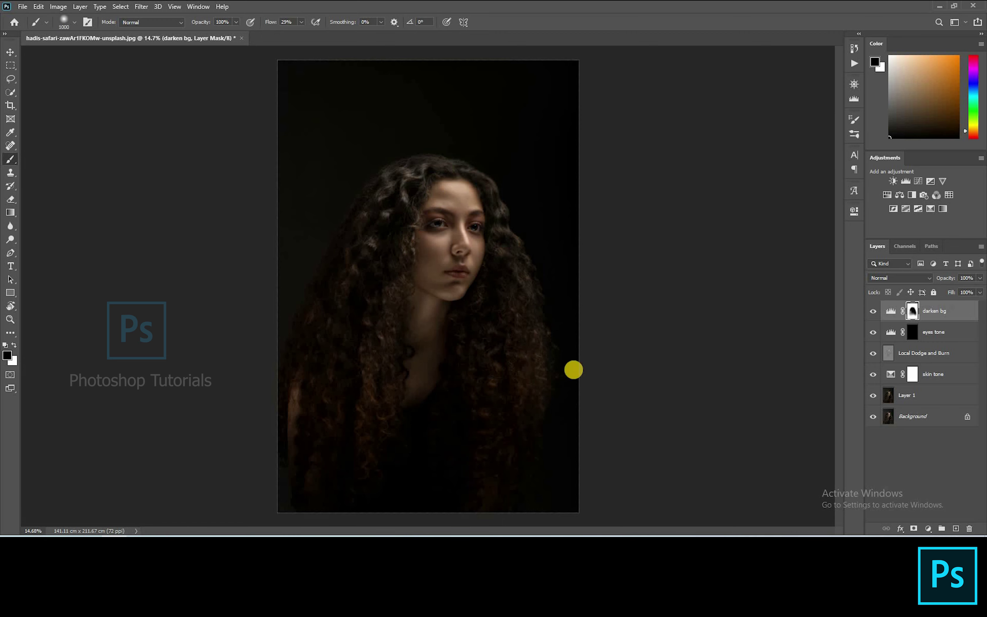
key(x)
click(318, 461)
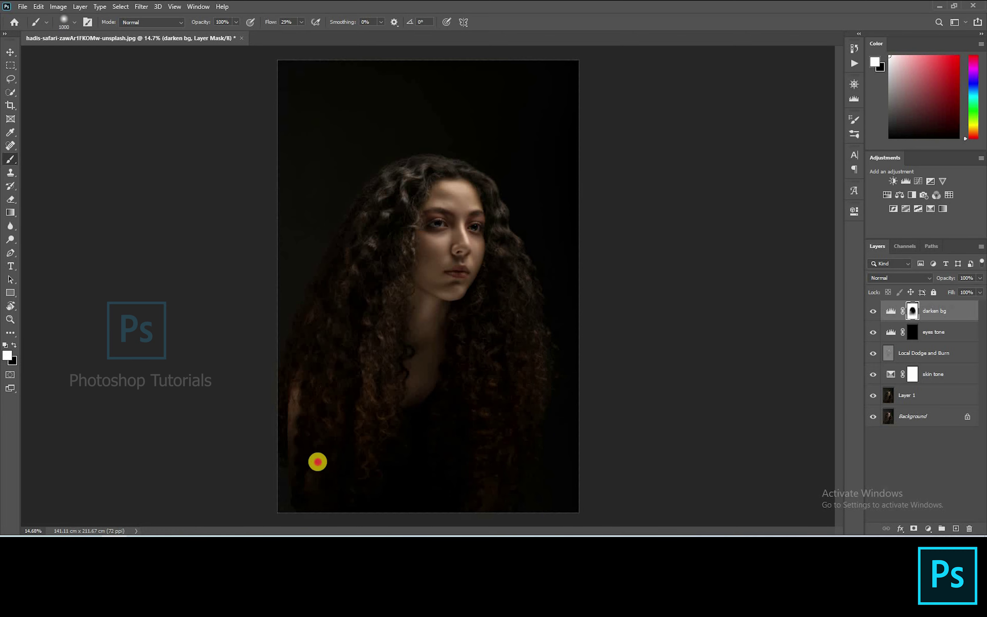
click(917, 181)
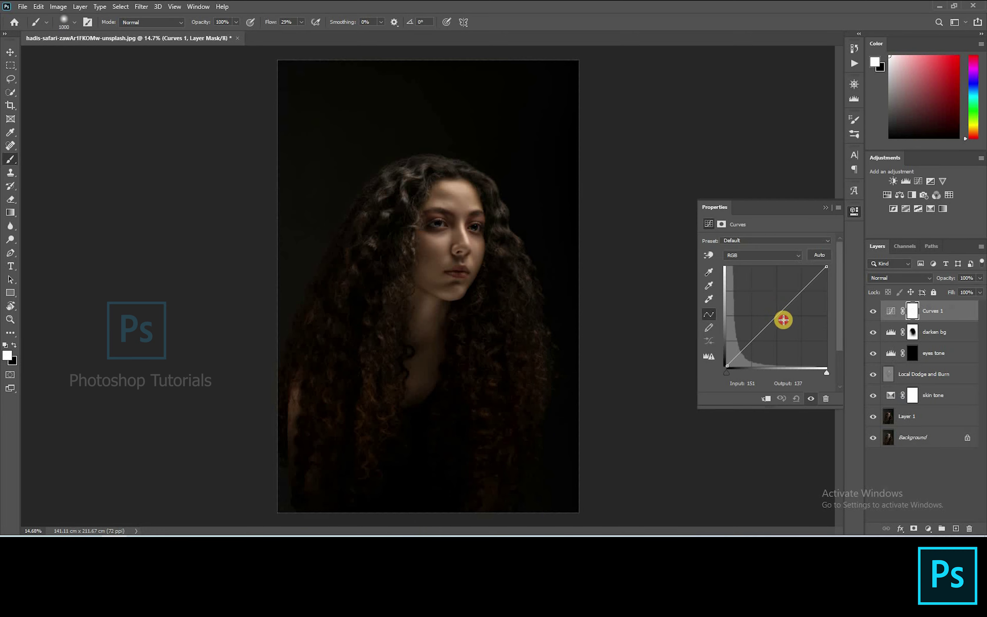
Step: Bend the curve down to darken the image and rename the layer 'Global burn'
drag(783, 319, 784, 324)
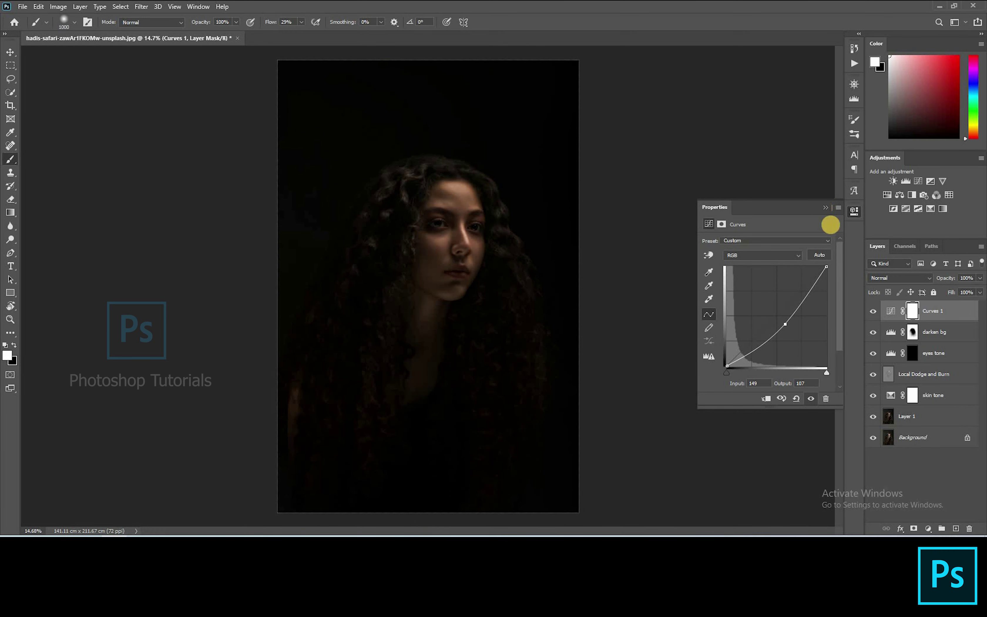
double_click(931, 311)
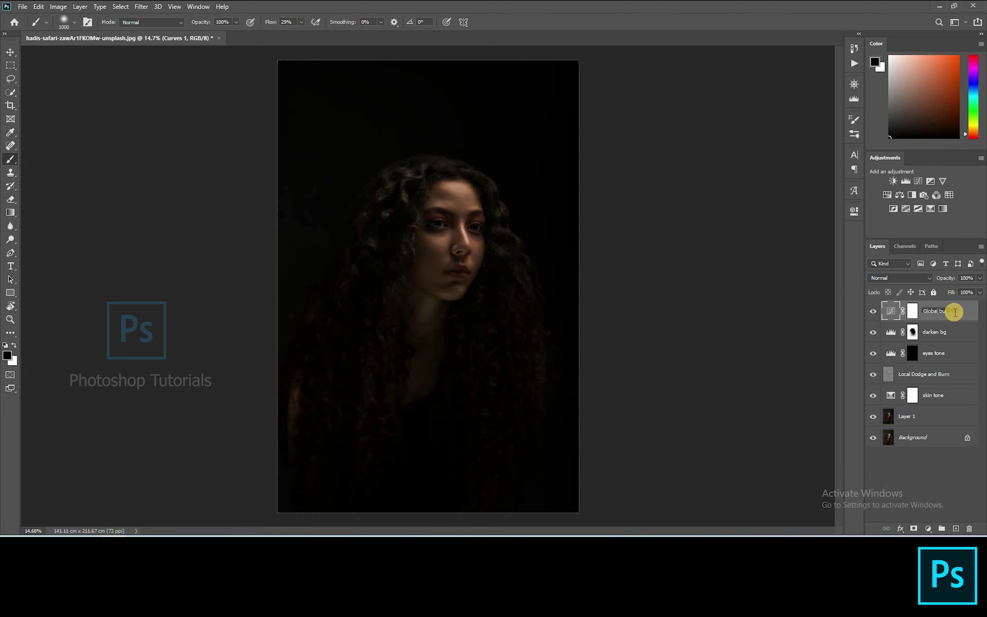
key(Return)
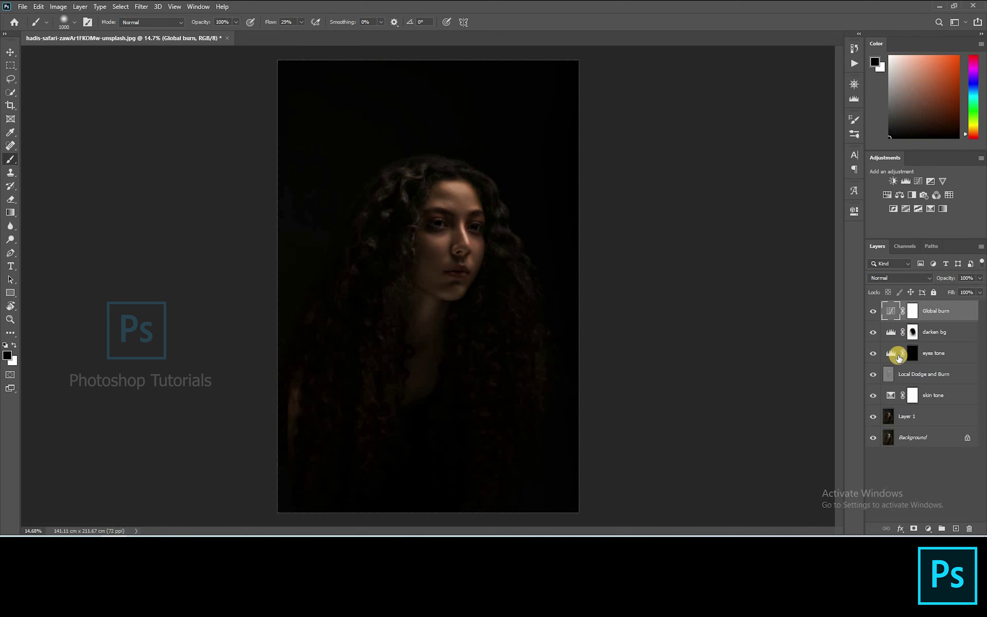
Step: Invert the Global burn mask to black and switch to a white brush
key(ctrl+backslash)
key(x)
key(i)
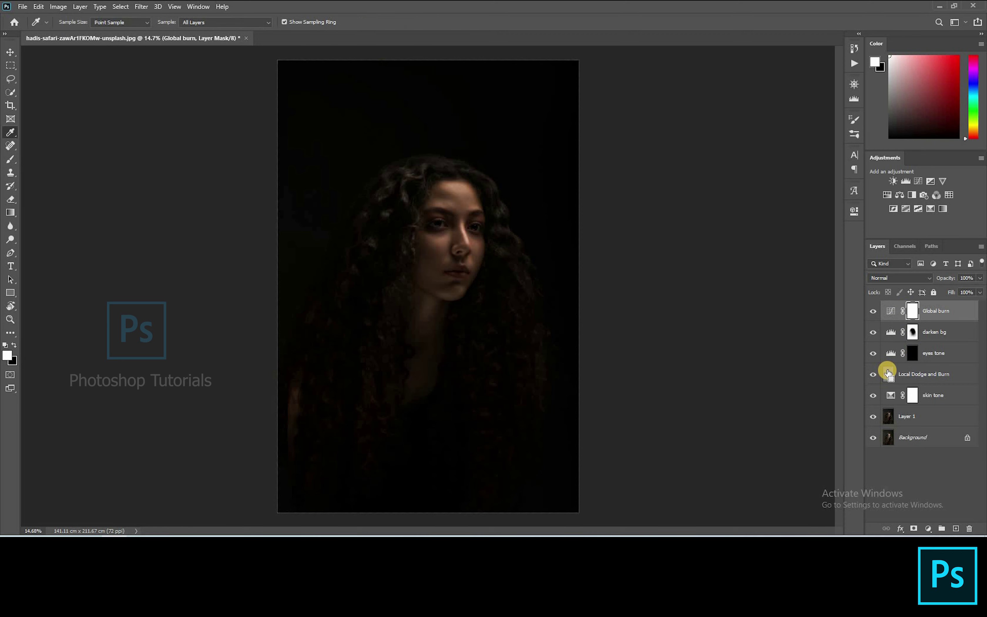
key(ctrl+i)
key(b)
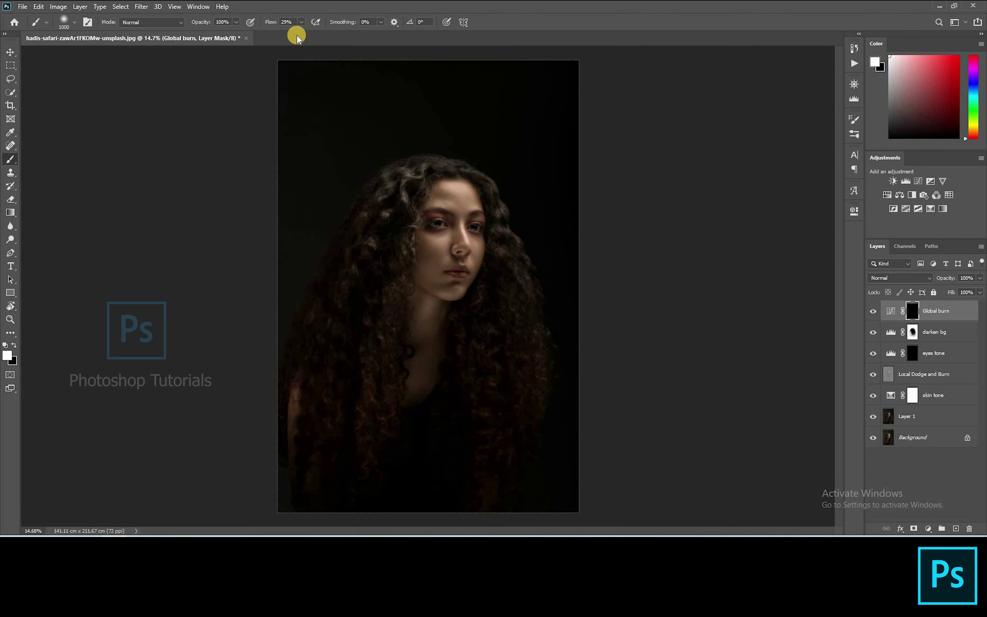
click(301, 22)
Step: At 3% flow, burn in shadows over the brows and upper face
drag(290, 34, 288, 35)
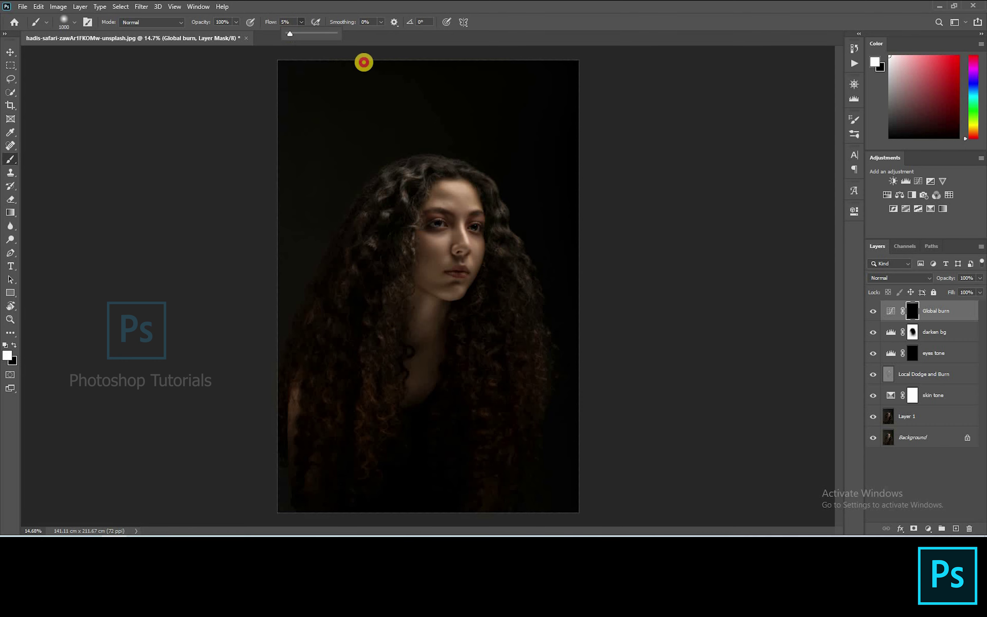
scroll(505, 240, up, 3)
scroll(505, 240, up, 4)
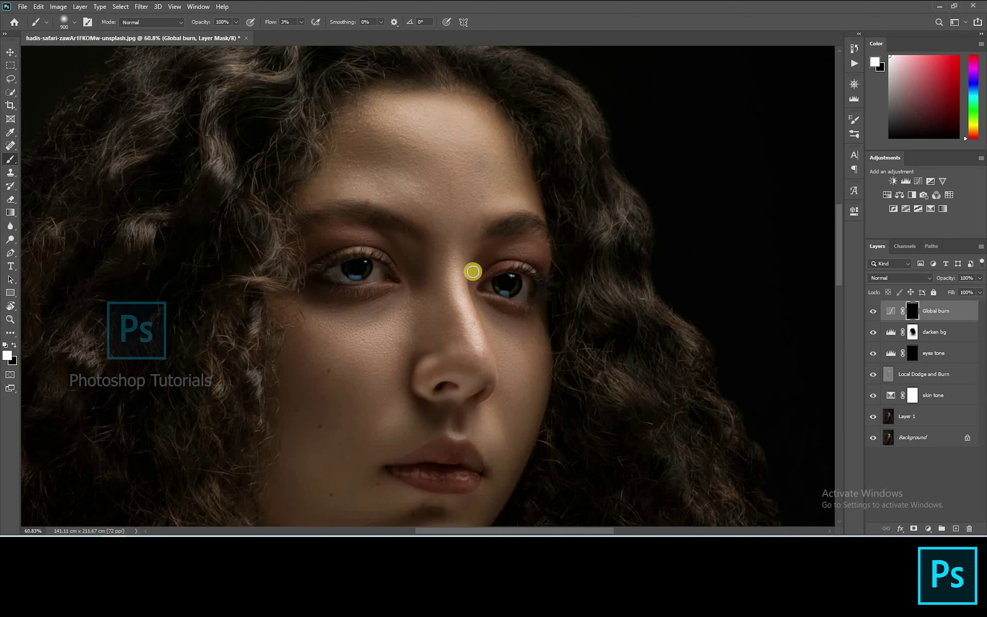
mouse_move(388, 237)
mouse_down()
mouse_move(348, 213)
mouse_move(419, 237)
mouse_move(542, 222)
mouse_move(520, 258)
mouse_up()
drag(508, 297, 368, 178)
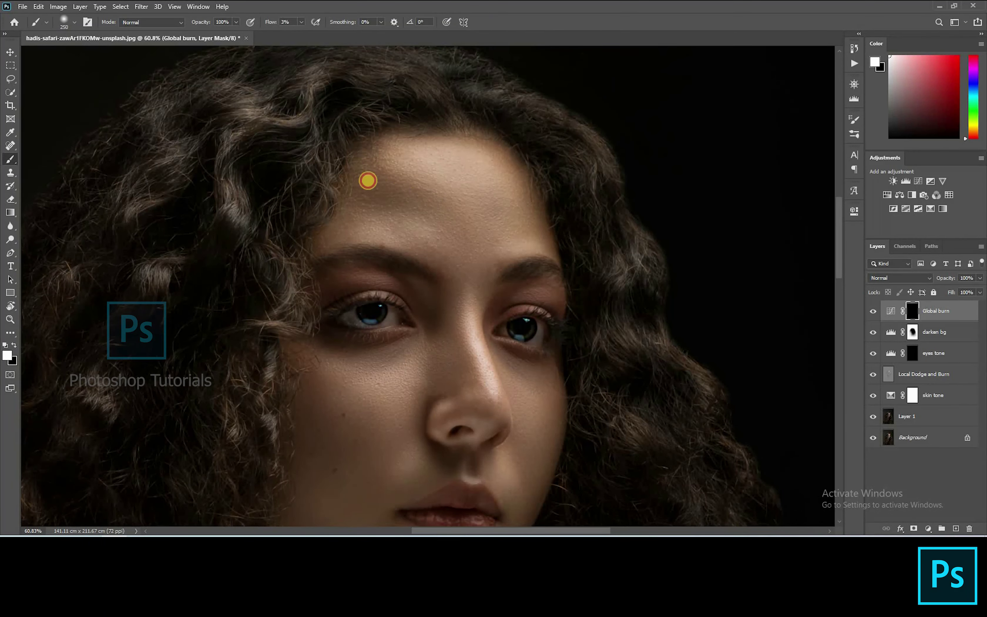
drag(533, 190, 506, 137)
drag(530, 229, 545, 233)
Step: Darken beside the eye, above both eyes and below the right eye
key(bracketleft)
scroll(563, 160, down, 3)
key(bracketleft)
key(bracketleft)
key(bracketleft)
key(bracketleft)
key(bracketleft)
mouse_move(471, 244)
mouse_down()
mouse_move(482, 255)
mouse_move(514, 250)
mouse_up()
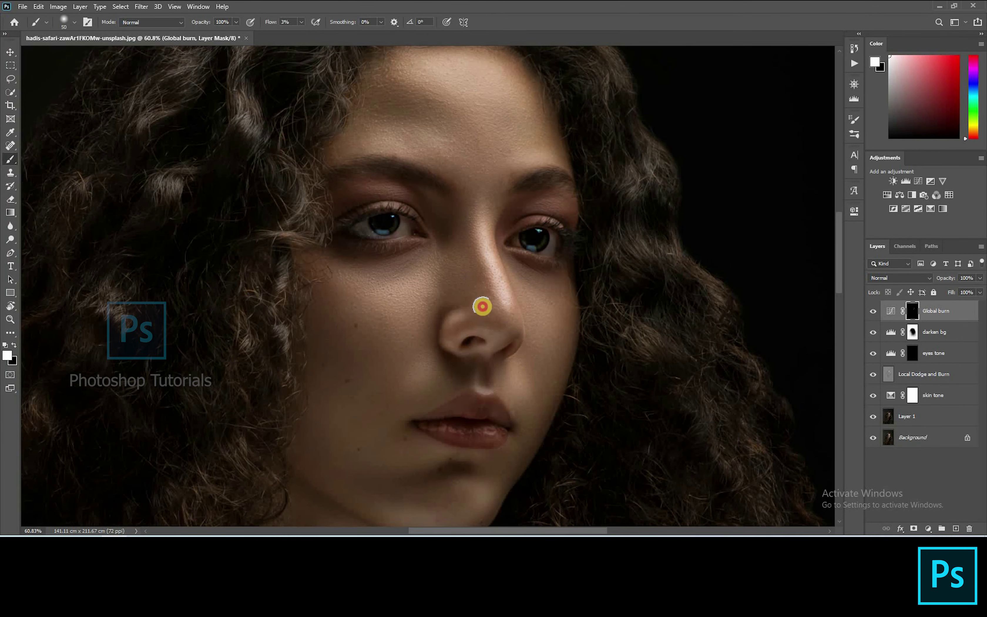
key(bracketright)
key(bracketright)
key(bracketright)
key(bracketright)
click(415, 199)
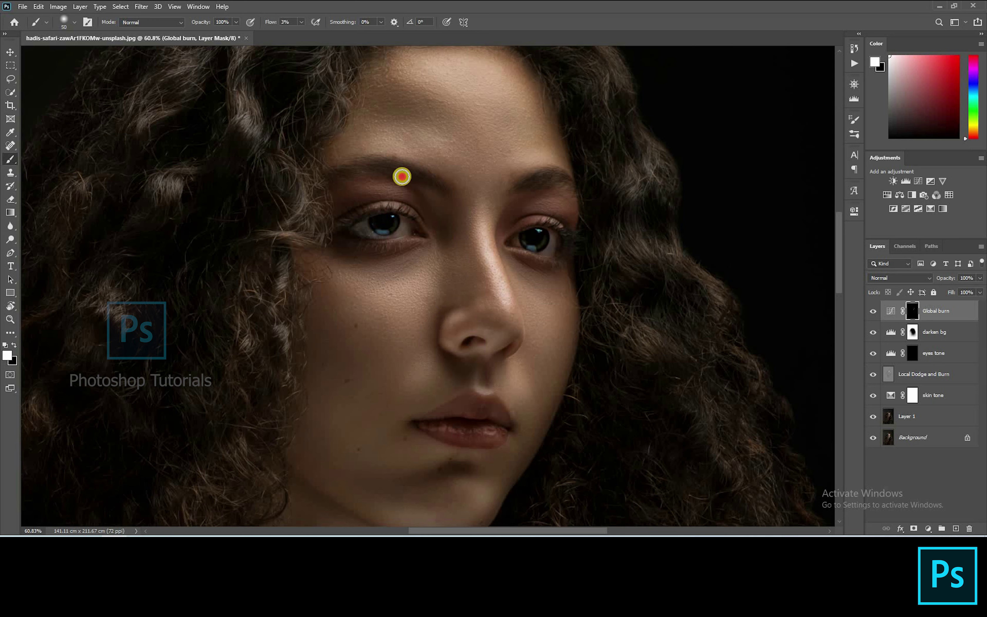
key(bracketleft)
key(bracketleft)
key(bracketleft)
click(521, 200)
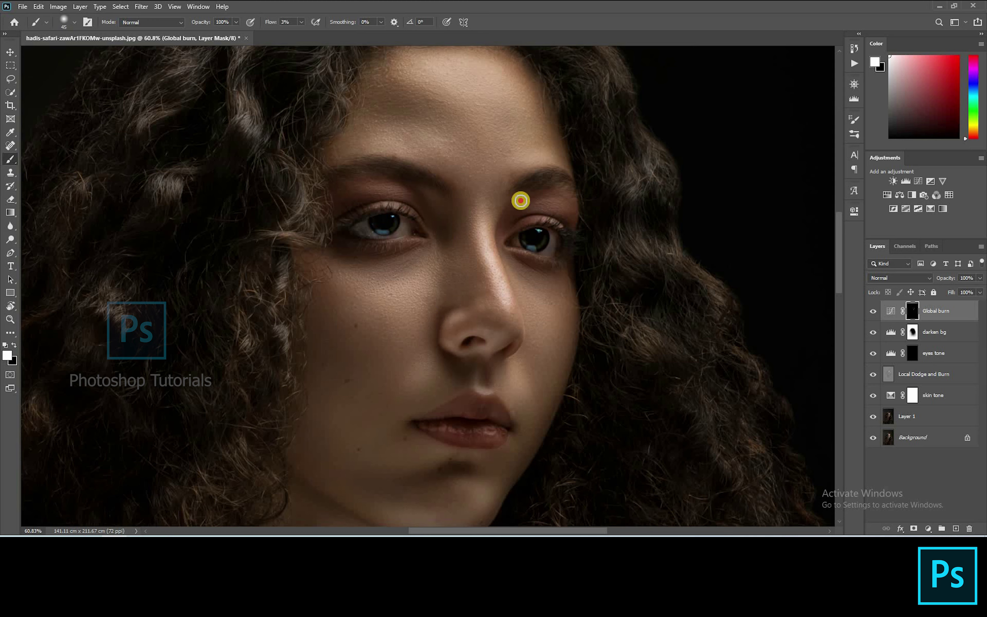
key(bracketleft)
key(bracketleft)
click(546, 267)
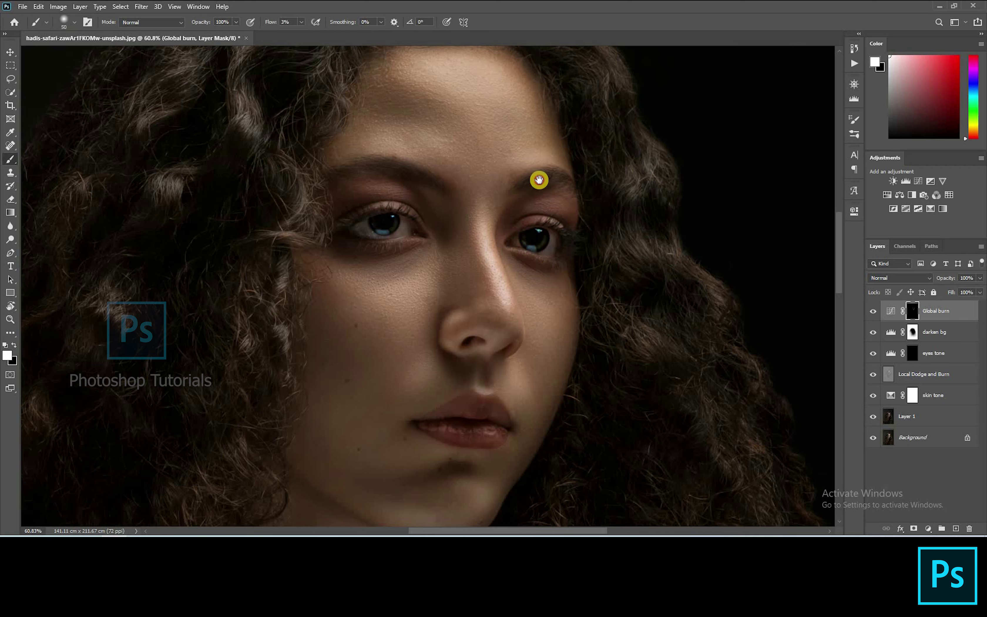
Step: Darken along the nose bridge, review the whole head, and add a Curves layer
drag(539, 179, 524, 149)
key(bracketright)
key(bracketright)
key(bracketright)
key(bracketright)
key(bracketright)
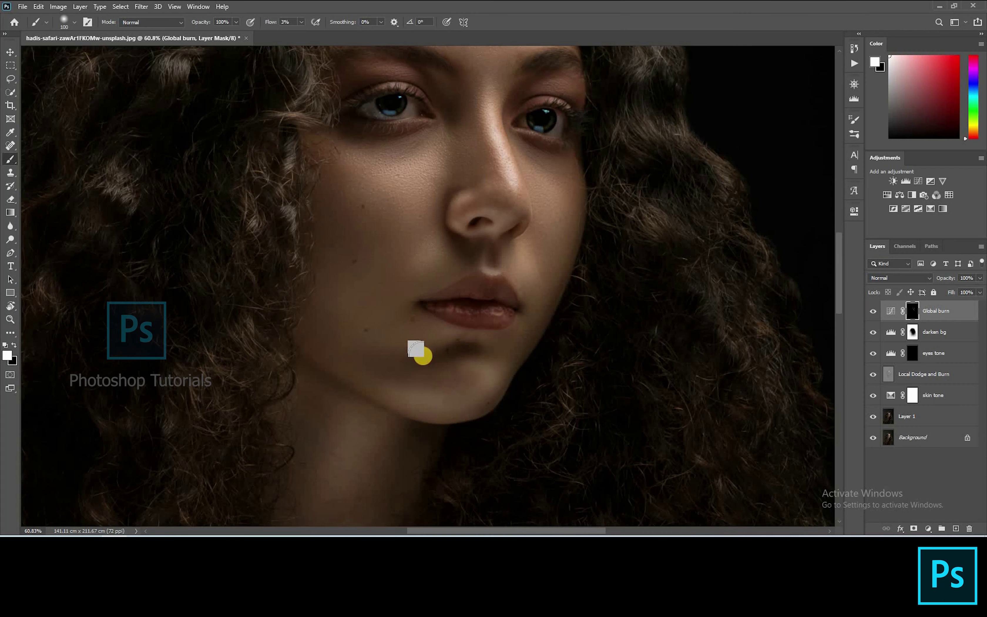
click(468, 187)
mouse_move(478, 175)
mouse_down()
mouse_move(442, 222)
mouse_move(467, 297)
mouse_up()
key(bracketright)
key(bracketright)
key(bracketright)
key(bracketright)
key(bracketright)
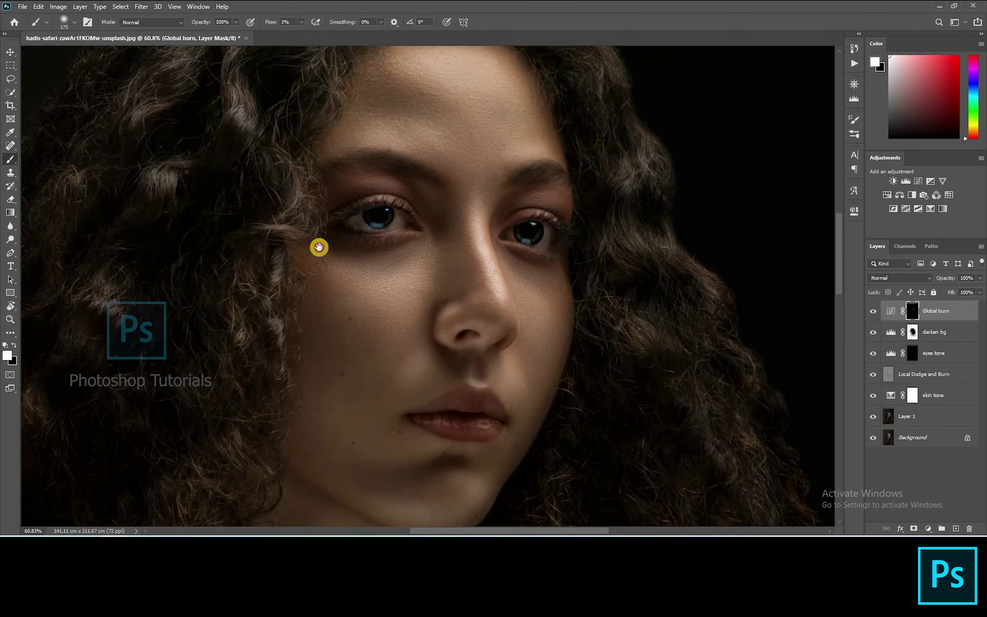
drag(301, 456, 279, 291)
key(bracketright)
key(bracketright)
key(bracketright)
key(bracketright)
key(bracketright)
key(bracketright)
scroll(431, 331, down, 3)
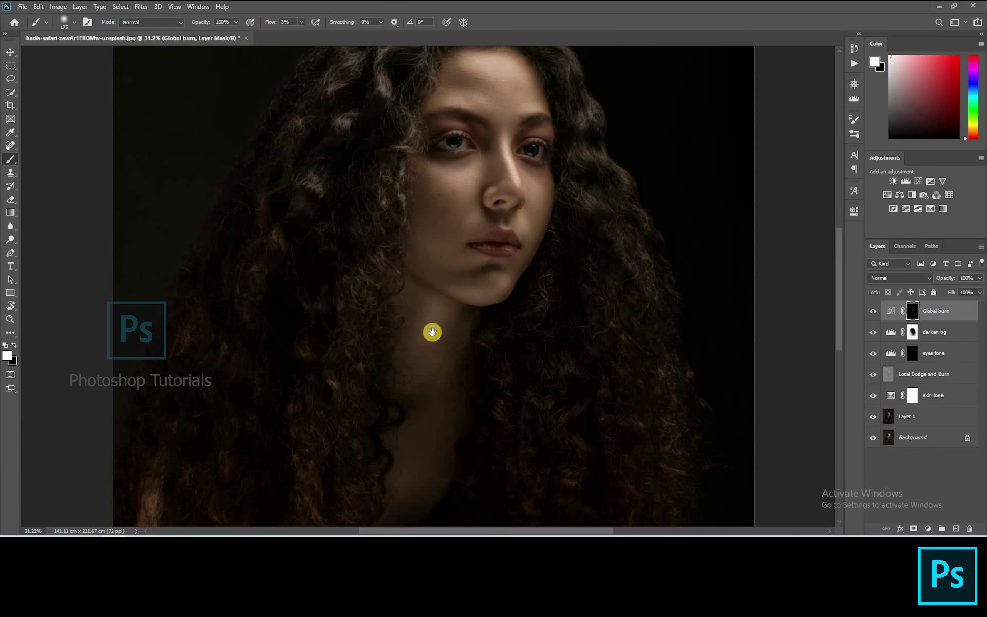
drag(431, 330, 473, 292)
scroll(820, 284, up, 5)
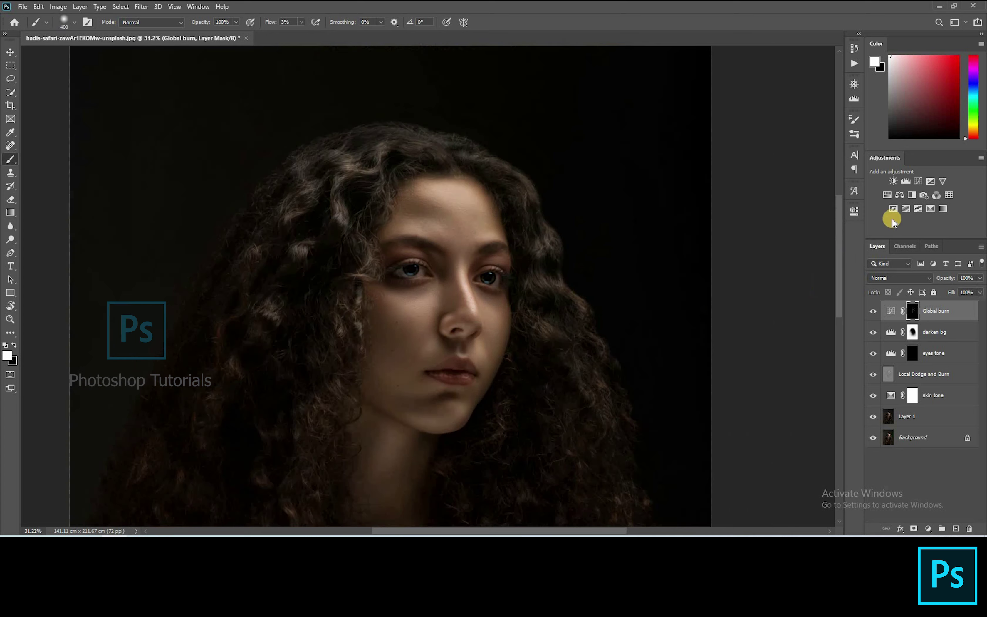
click(919, 181)
Step: Raise the curve's midtone, name the layer 'Global Dodge', and invert its mask to black
drag(769, 309, 771, 303)
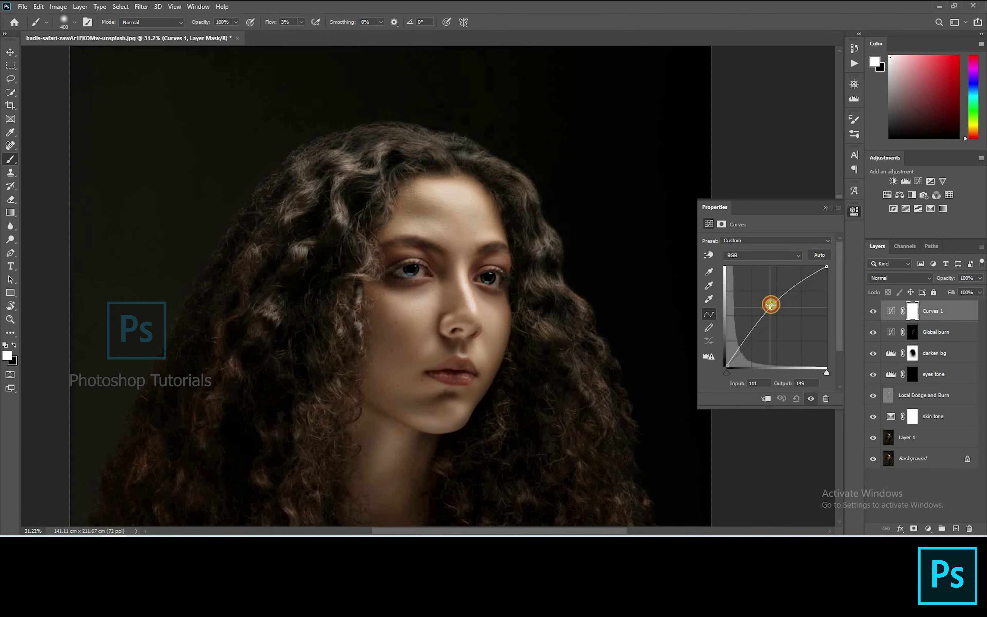
click(940, 311)
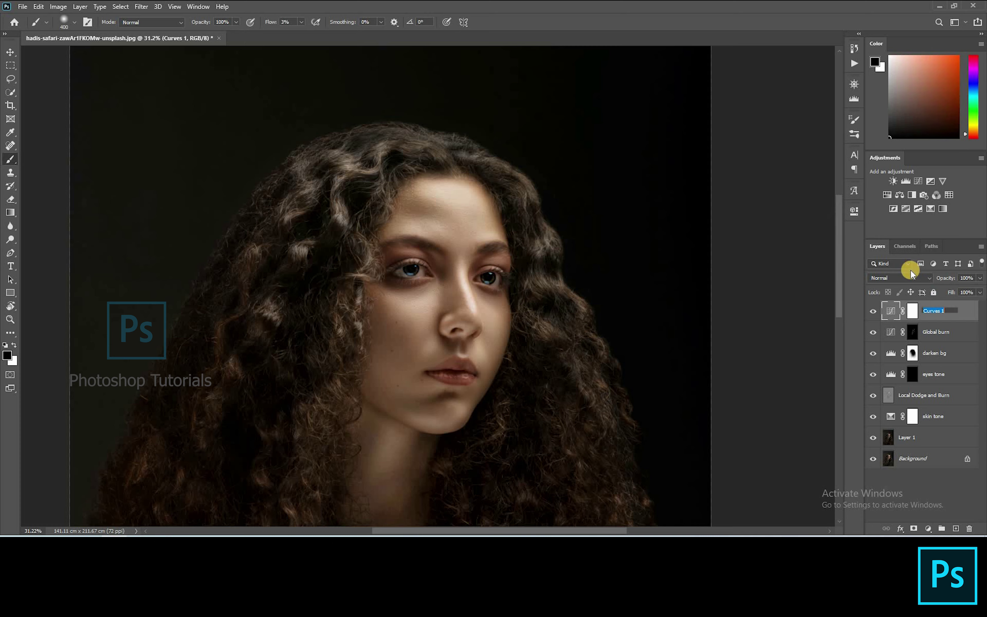
text(Global Dodge)
key(Return)
click(913, 320)
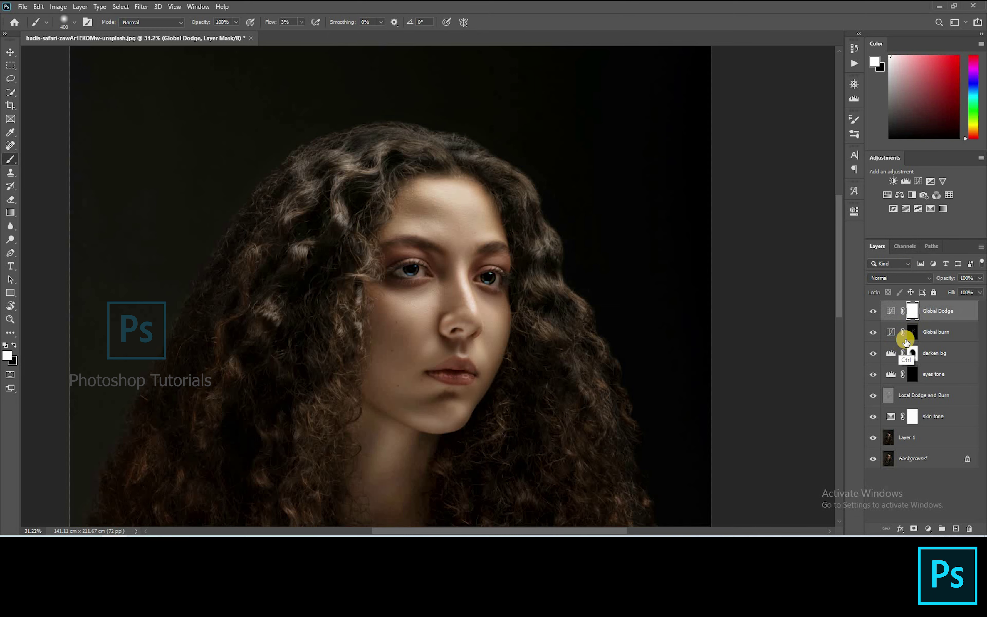
key(ctrl+i)
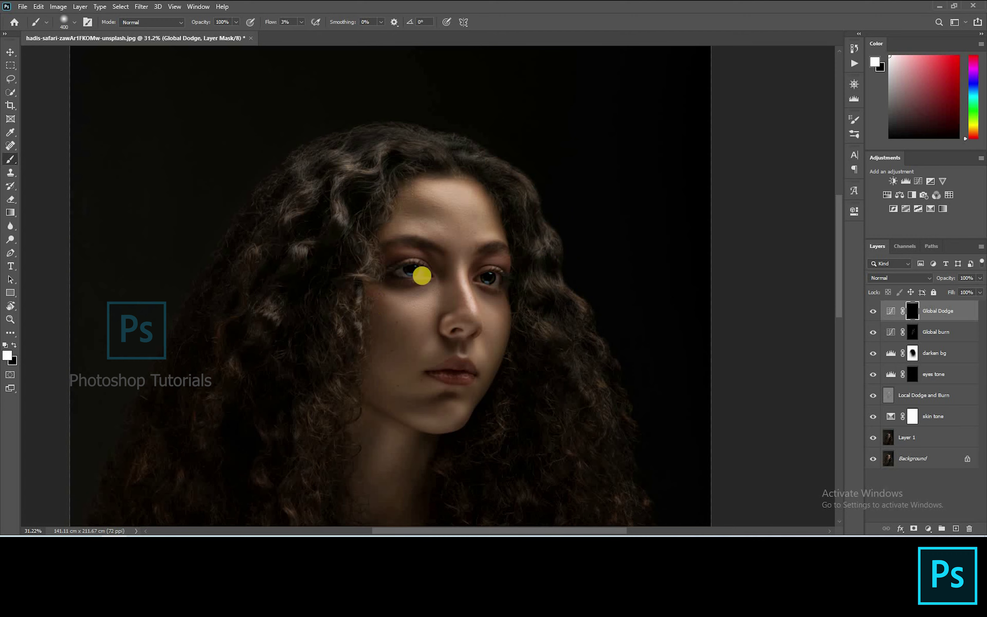
Step: Brighten the forehead, brow area and nose down to the upper lip on the dodge mask
scroll(469, 228, up, 3)
key(bracketleft)
key(bracketleft)
key(bracketleft)
mouse_move(432, 141)
mouse_down()
mouse_move(472, 163)
mouse_move(443, 142)
mouse_move(491, 160)
mouse_up()
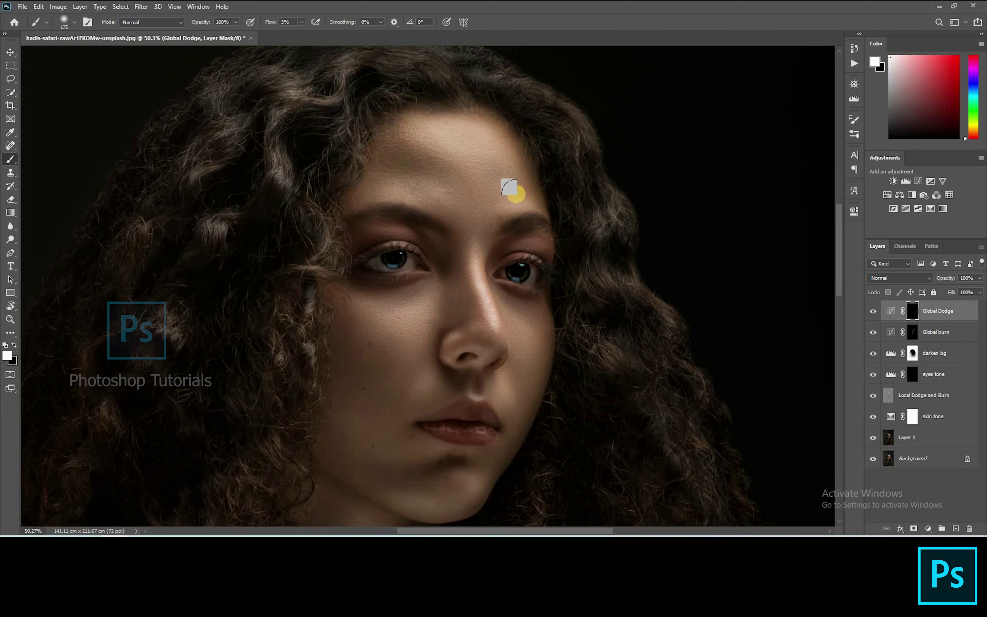
key(bracketleft)
key(bracketleft)
key(bracketleft)
mouse_move(451, 200)
mouse_down()
mouse_move(477, 216)
mouse_move(479, 194)
mouse_up()
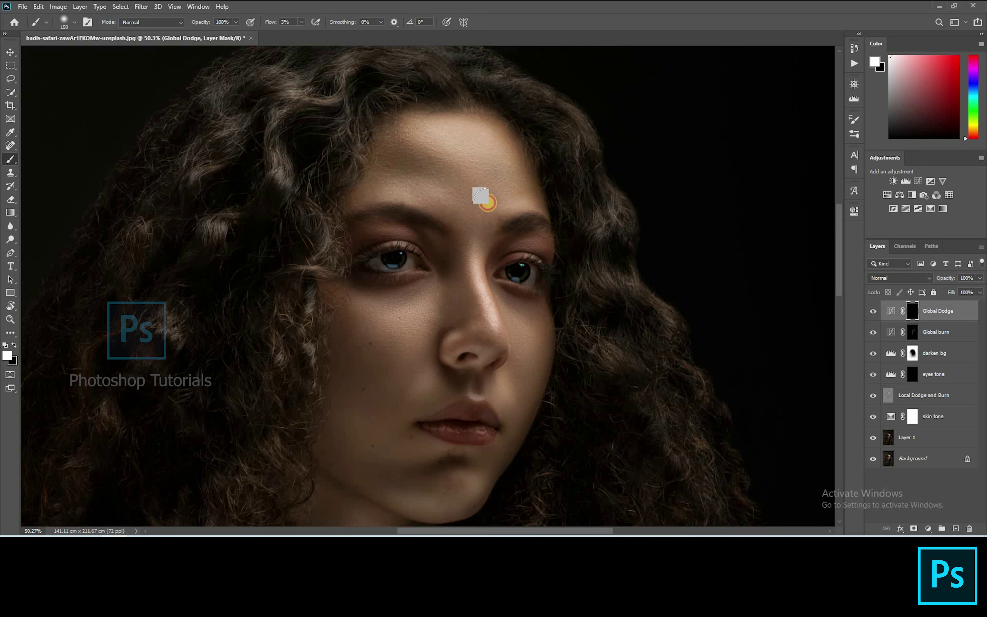
key(bracketright)
key(bracketright)
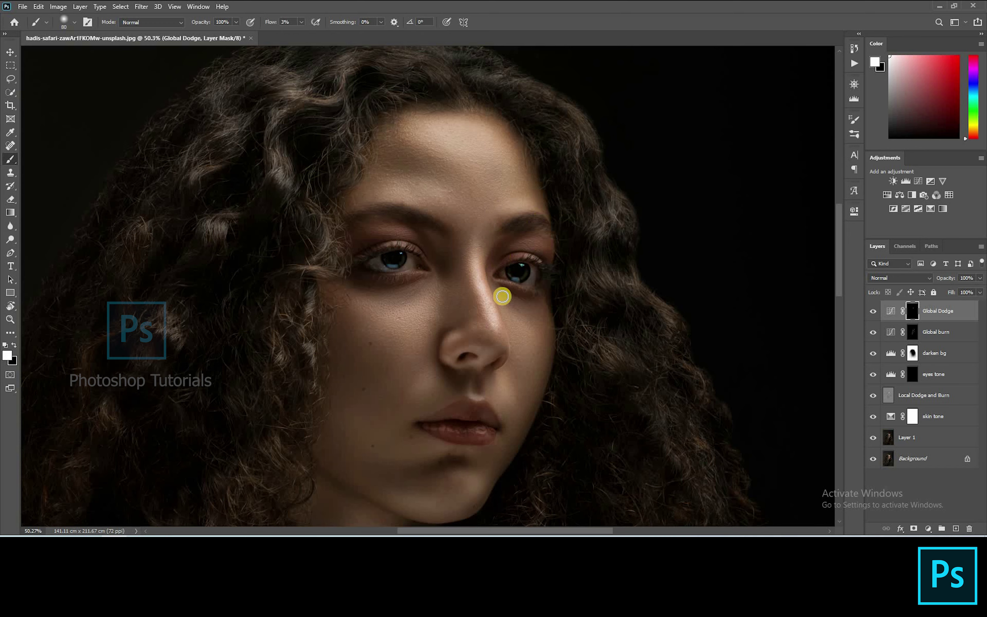
drag(472, 356, 482, 402)
Step: Brighten the skin near the lips with a smaller brush
key(bracketleft)
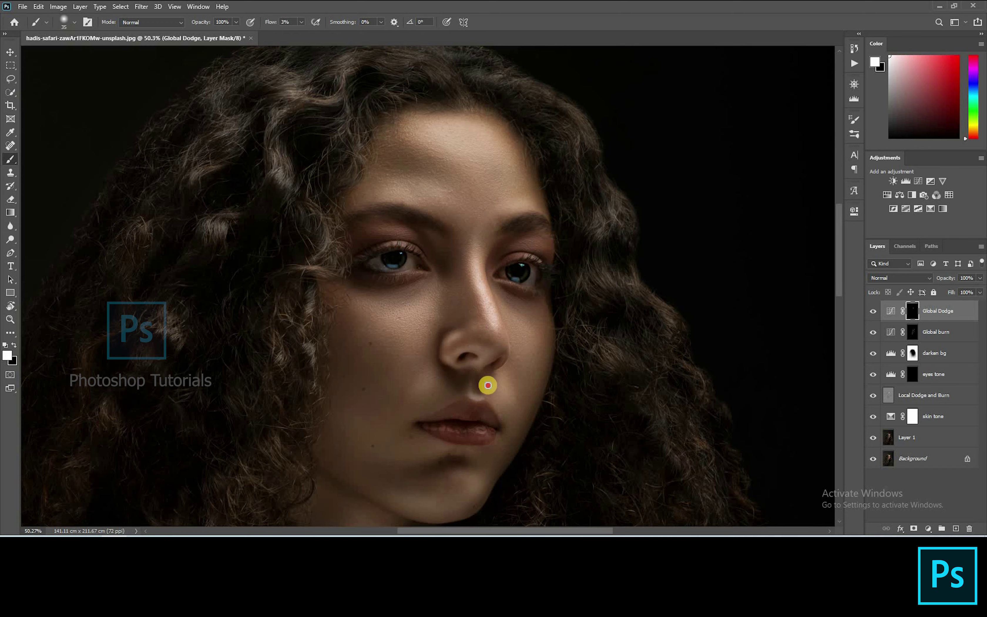
key(bracketright)
key(bracketright)
key(bracketright)
key(bracketright)
key(bracketright)
key(bracketright)
drag(524, 312, 501, 203)
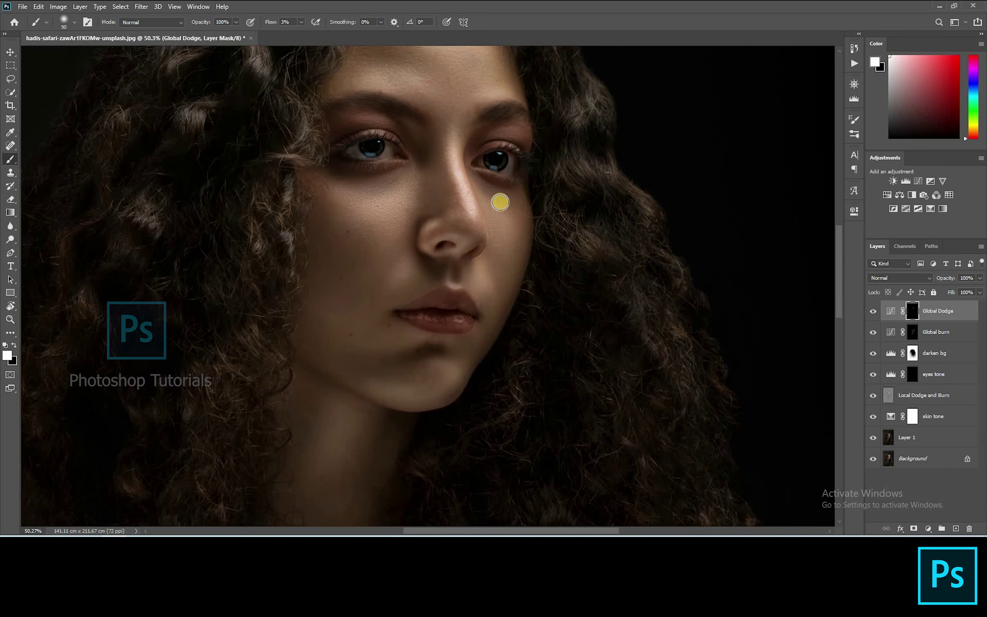
scroll(465, 262, down, 3)
key(bracketleft)
key(bracketleft)
drag(439, 236, 444, 237)
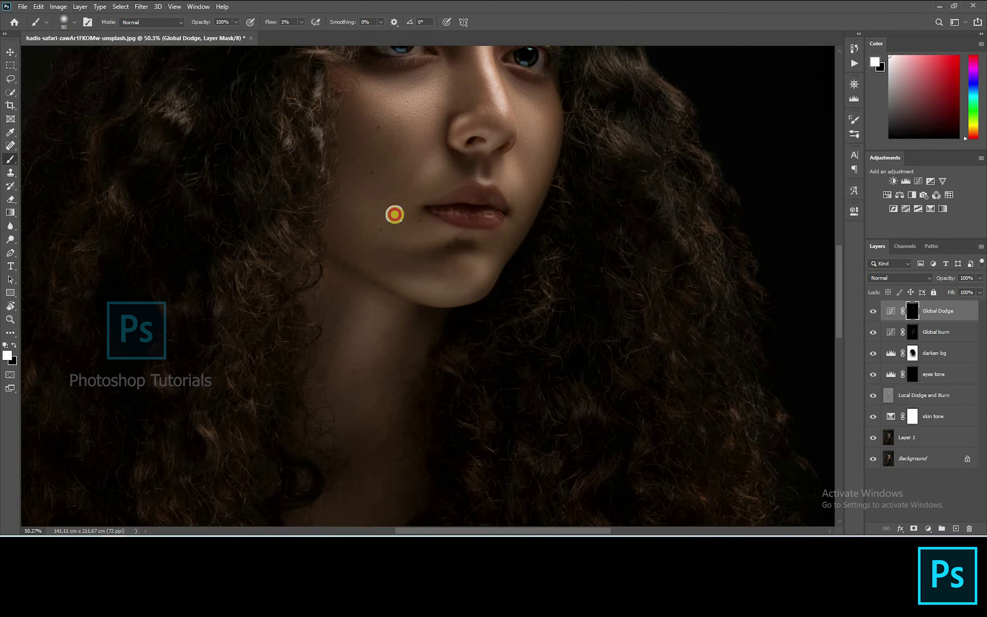
key(bracketright)
key(bracketright)
scroll(483, 208, up, 6)
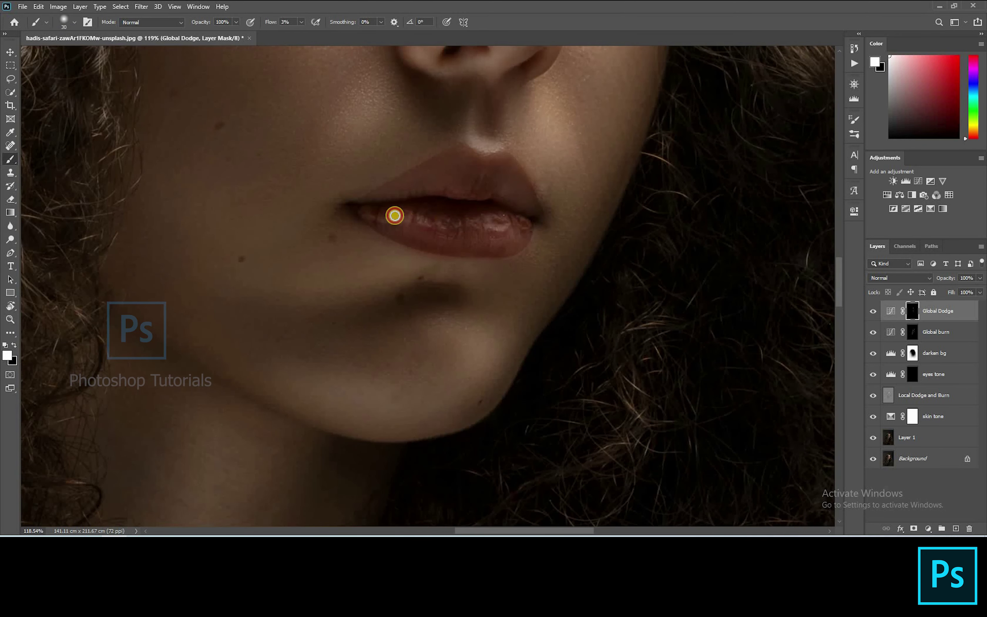
key(bracketleft)
key(bracketleft)
key(bracketleft)
key(bracketleft)
key(bracketleft)
key(bracketleft)
key(bracketleft)
key(bracketleft)
Step: Darken the lower lip and lip line on the Global burn mask, then add an empty layer
click(883, 340)
key(bracketright)
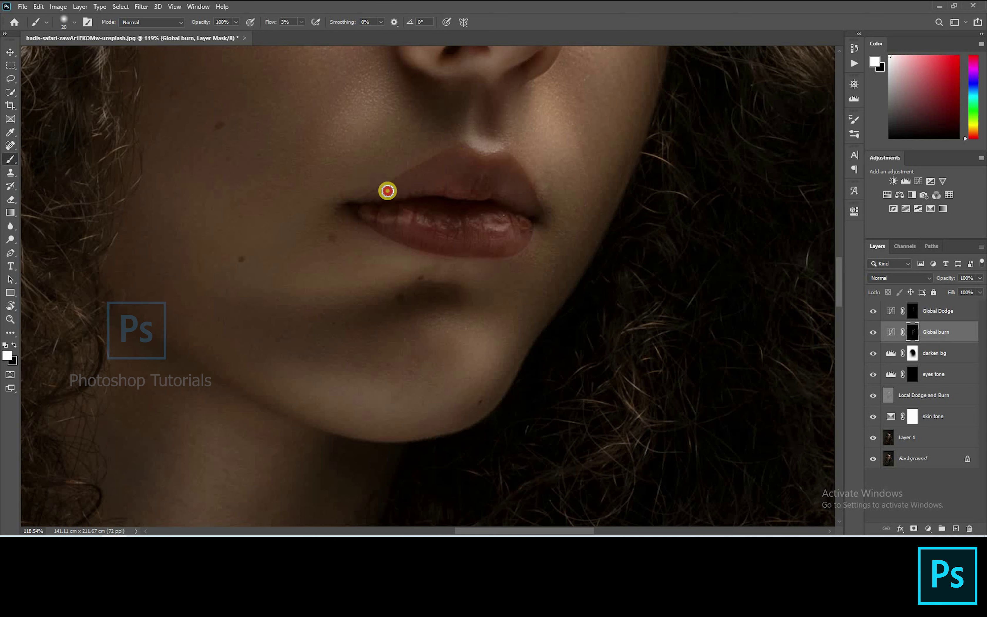
mouse_move(520, 247)
mouse_down()
mouse_move(400, 238)
mouse_move(484, 255)
mouse_up()
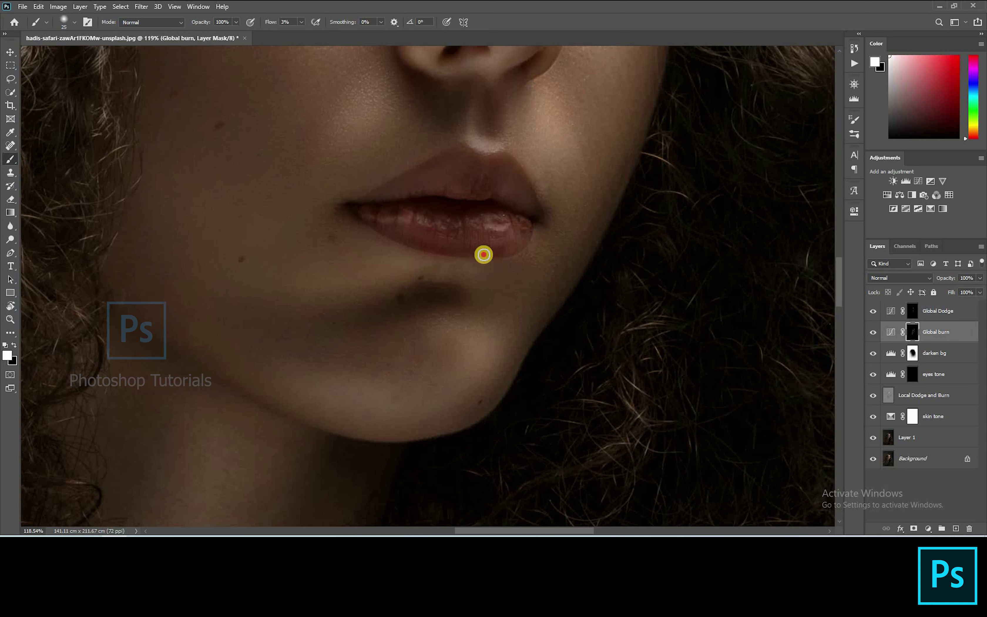
key(bracketleft)
drag(386, 198, 484, 219)
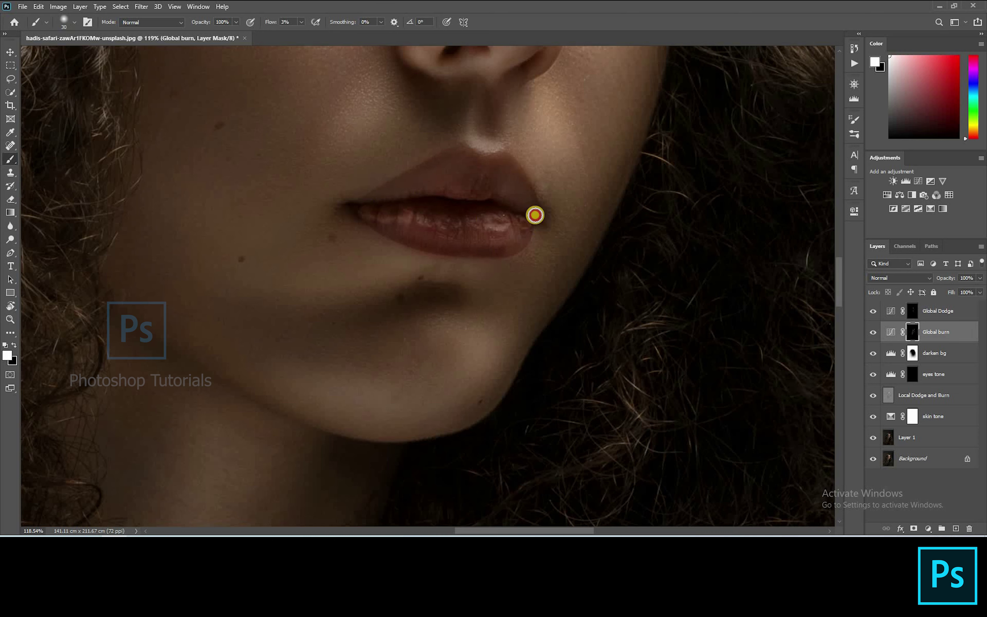
scroll(537, 260, down, 6)
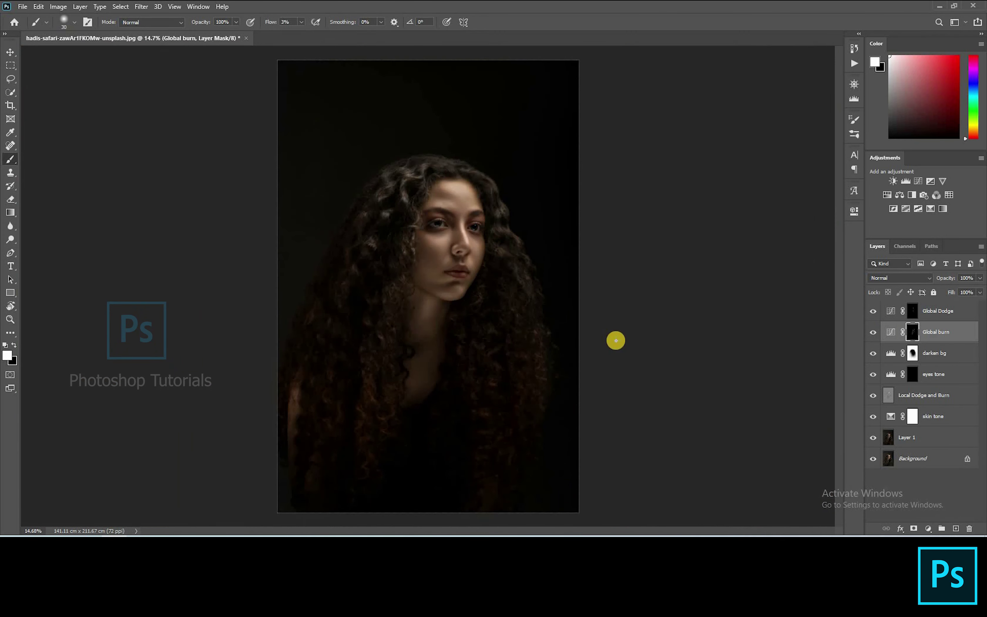
click(955, 529)
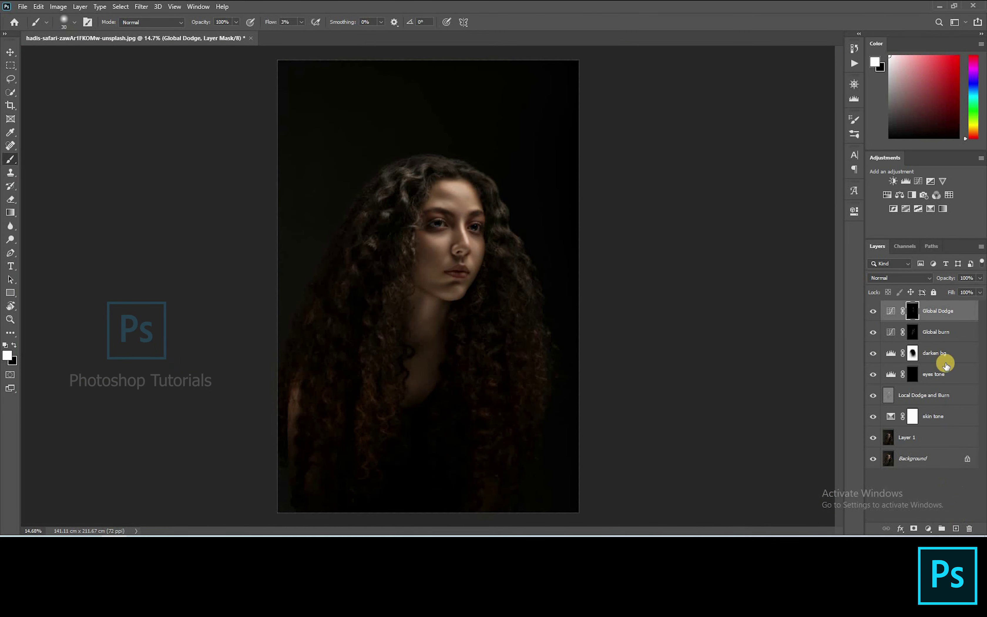
Step: Move the new layer to the top and set it to Soft Light blending
mouse_move(942, 339)
mouse_down()
mouse_move(909, 248)
mouse_move(908, 314)
mouse_up()
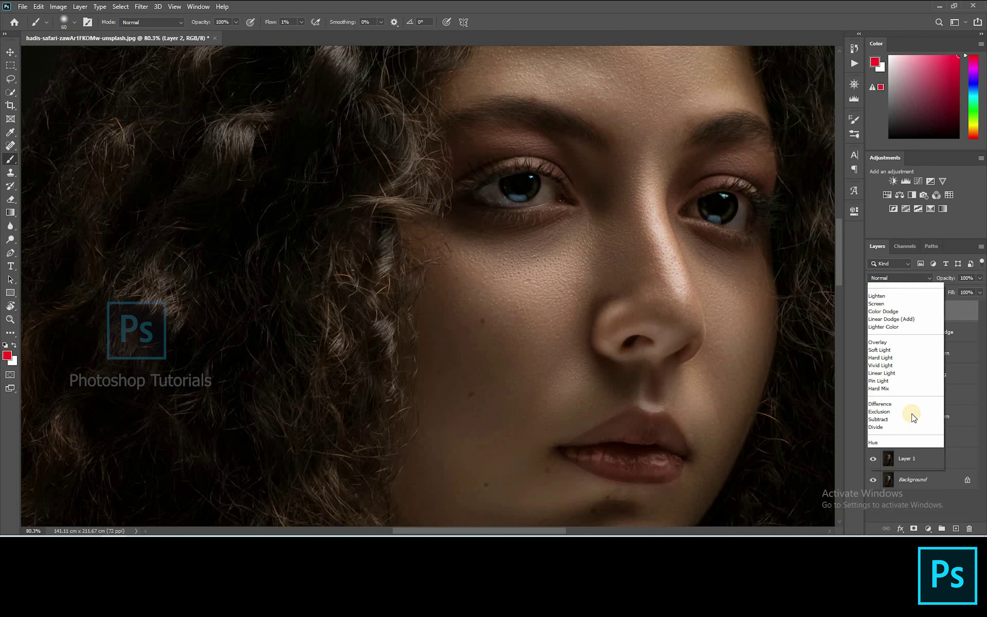
click(877, 411)
scroll(467, 189, down, 2)
scroll(467, 189, right, 3)
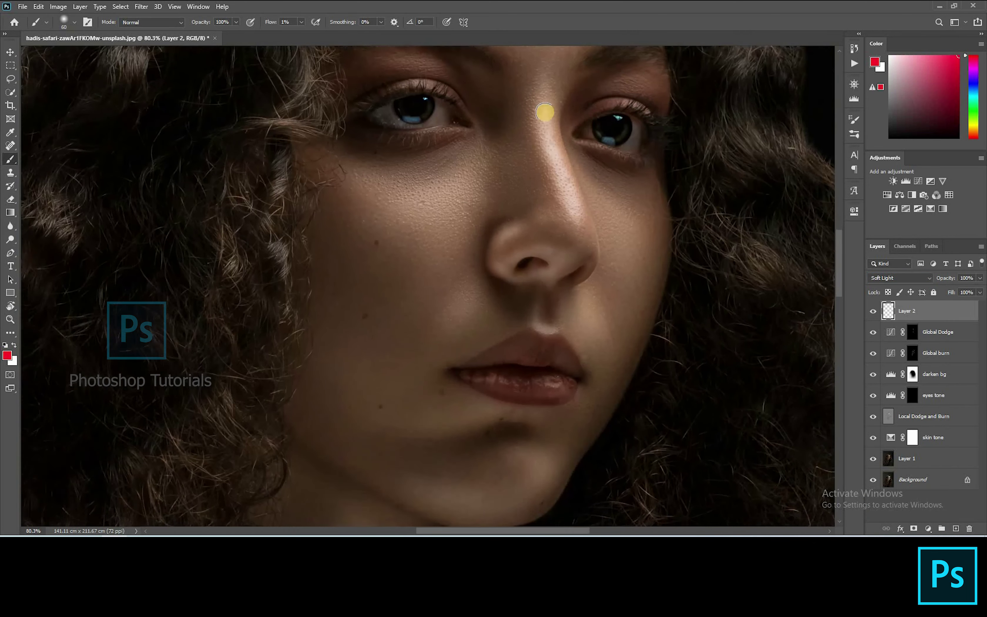
scroll(550, 157, up, 2)
scroll(551, 157, right, 2)
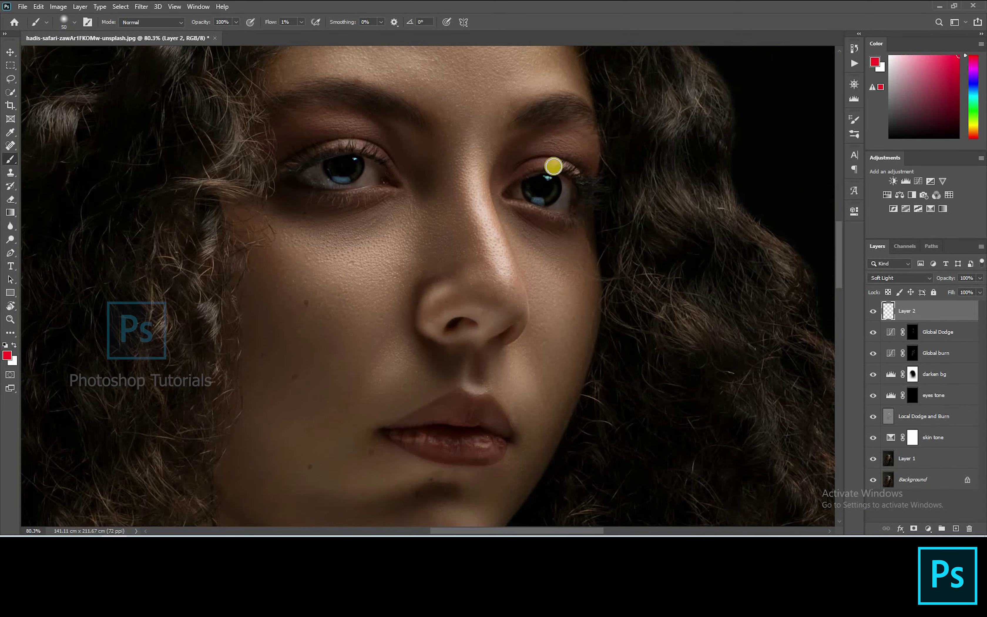
Step: Paint faint red onto both upper eyelids, around the left eye and across the nose
mouse_move(560, 164)
mouse_down()
mouse_move(577, 137)
mouse_move(515, 158)
mouse_move(582, 143)
mouse_move(589, 192)
mouse_move(527, 157)
mouse_move(588, 145)
mouse_move(549, 175)
mouse_move(591, 175)
mouse_move(540, 165)
mouse_move(567, 163)
mouse_move(588, 193)
mouse_move(540, 155)
mouse_move(510, 164)
mouse_move(552, 135)
mouse_move(512, 164)
mouse_move(555, 137)
mouse_move(584, 144)
mouse_move(587, 194)
mouse_up()
drag(398, 171, 361, 130)
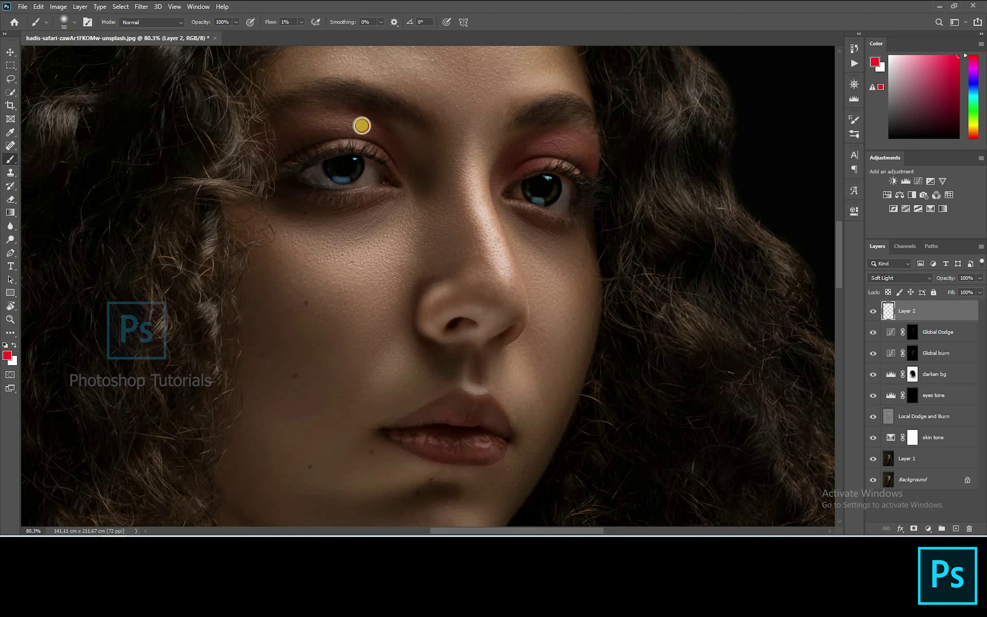
mouse_move(362, 141)
mouse_down()
mouse_move(331, 138)
mouse_move(348, 122)
mouse_move(302, 157)
mouse_up()
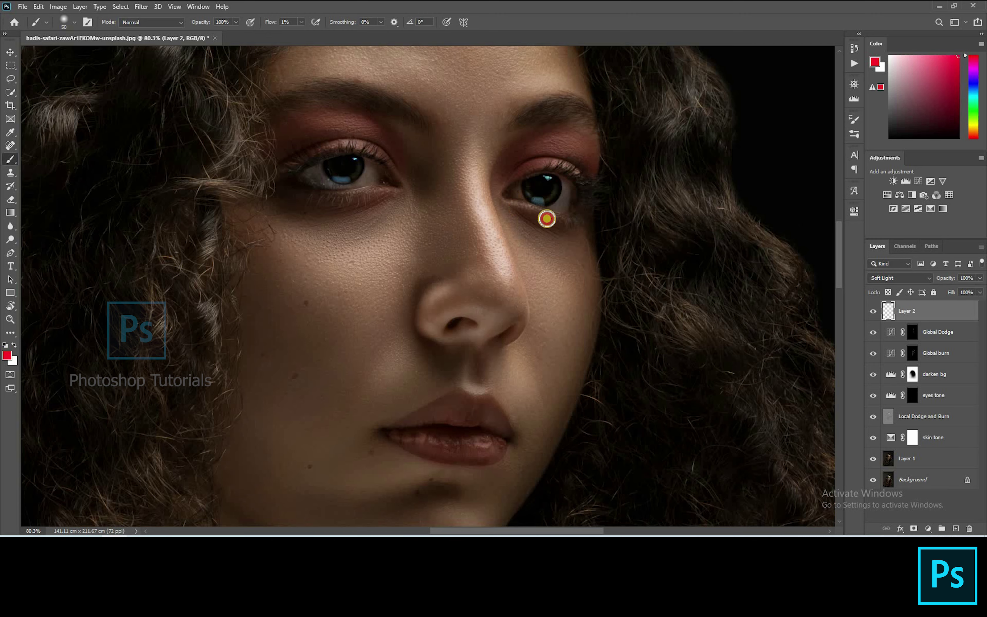
scroll(546, 219, down, 2)
mouse_move(511, 216)
mouse_down()
mouse_move(530, 231)
mouse_move(458, 253)
mouse_move(484, 235)
mouse_move(520, 280)
mouse_up()
scroll(524, 302, up, 3)
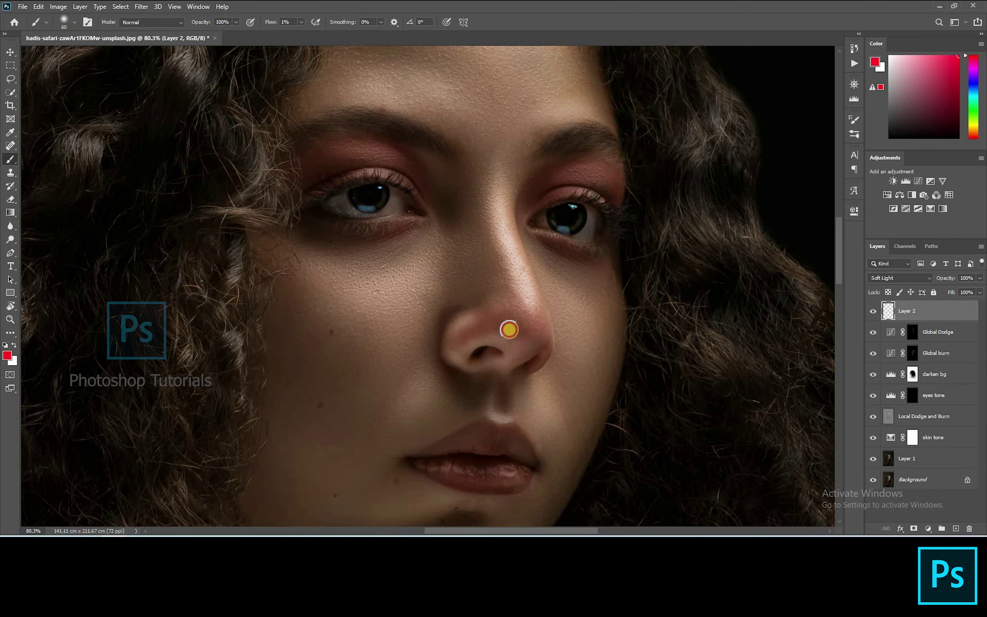
mouse_move(509, 330)
mouse_down()
mouse_move(502, 271)
mouse_move(531, 332)
mouse_move(461, 357)
mouse_move(504, 262)
mouse_move(511, 341)
mouse_move(489, 291)
mouse_up()
Step: Paint red blush over the left cheek with a larger brush
key(bracketright)
key(bracketright)
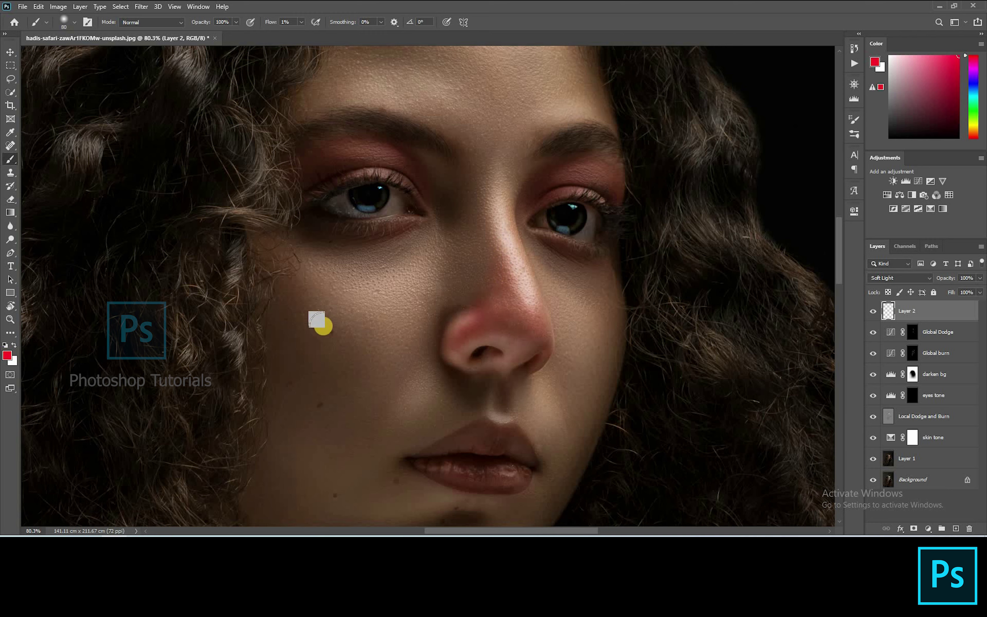
key(bracketright)
key(bracketright)
key(bracketright)
key(bracketright)
mouse_move(322, 325)
mouse_down()
mouse_move(345, 317)
mouse_move(253, 339)
mouse_move(266, 264)
mouse_move(314, 390)
mouse_move(399, 177)
mouse_move(308, 321)
mouse_up()
key(bracketleft)
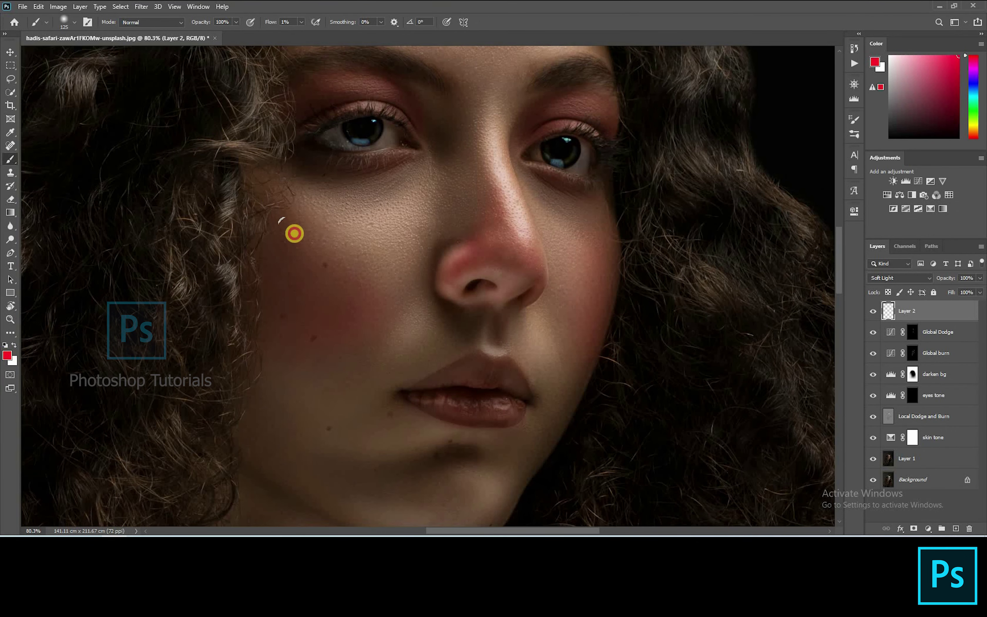
key(ctrl+0)
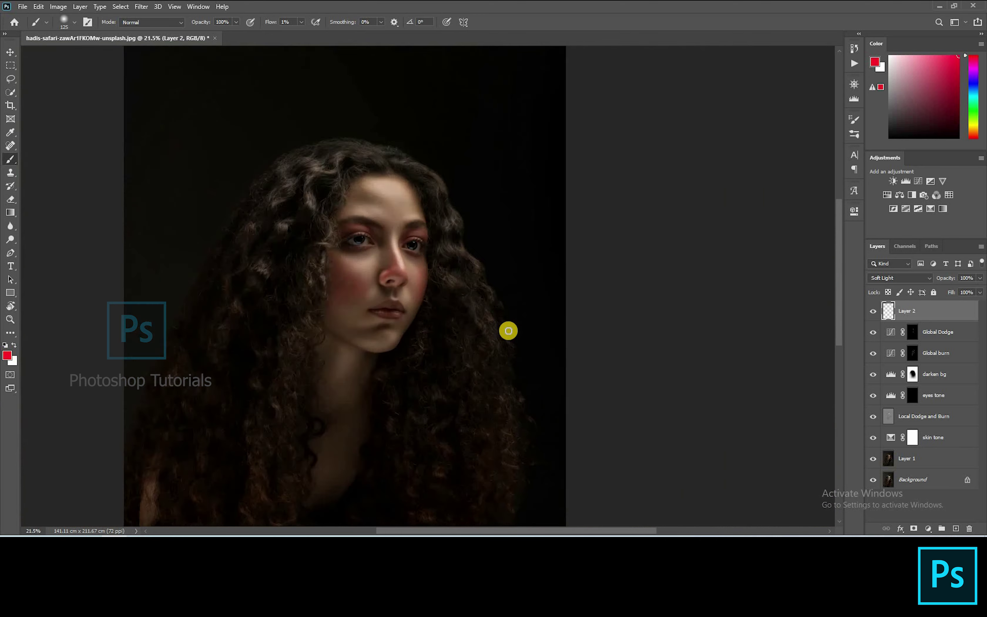
Step: Zoom back in and add more red around the nose tip
scroll(456, 271, up, 8)
key(bracketleft)
key(bracketleft)
key(bracketleft)
key(bracketleft)
key(bracketleft)
key(bracketleft)
key(bracketleft)
click(496, 308)
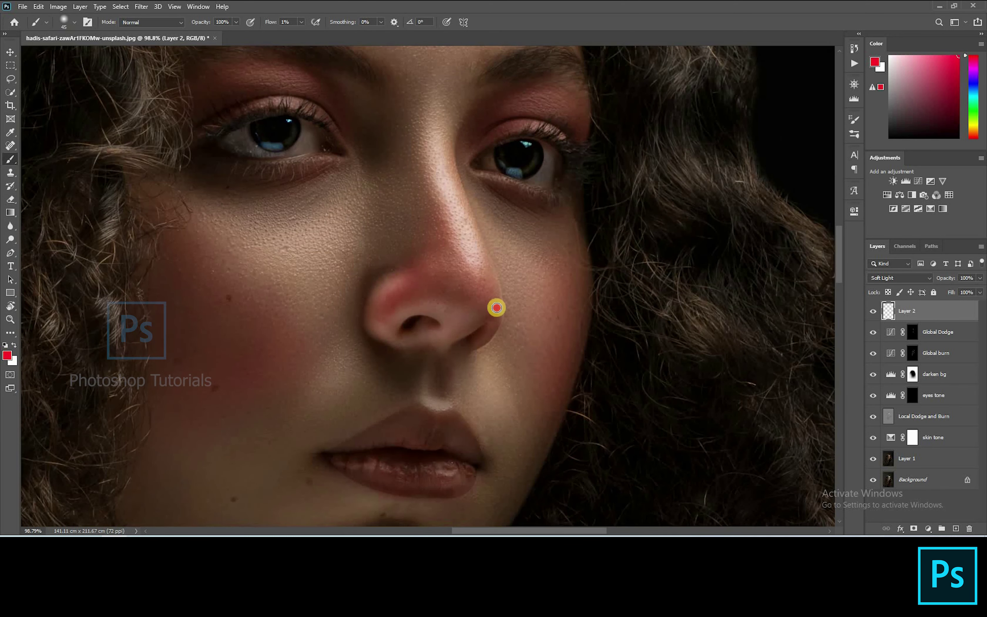
key(bracketleft)
key(bracketright)
scroll(453, 341, down, 4)
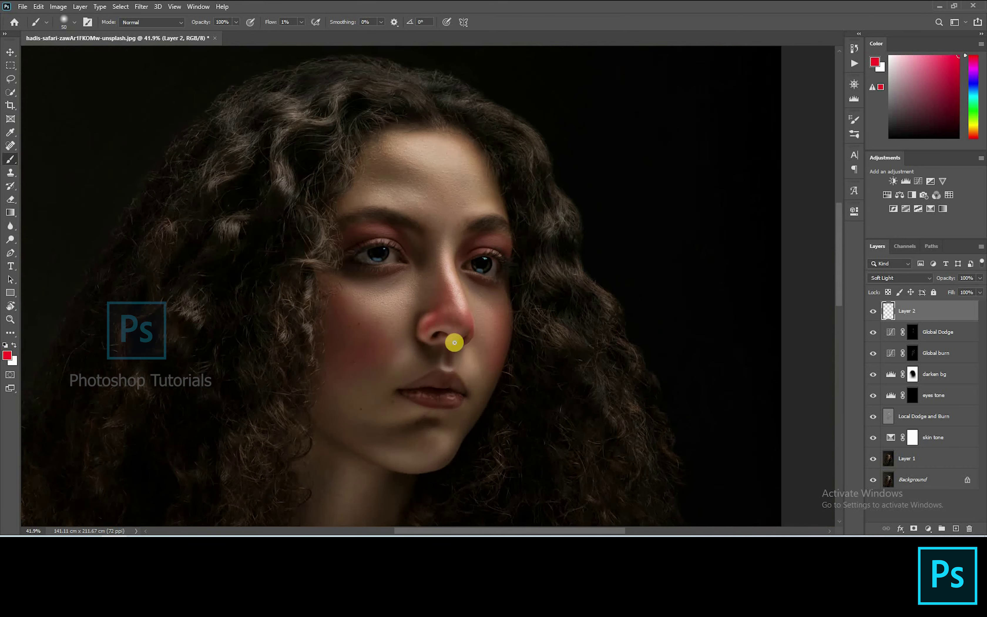
scroll(454, 342, down, 3)
scroll(363, 220, down, 1)
scroll(440, 260, up, 6)
key(bracketright)
key(bracketright)
key(bracketright)
key(bracketright)
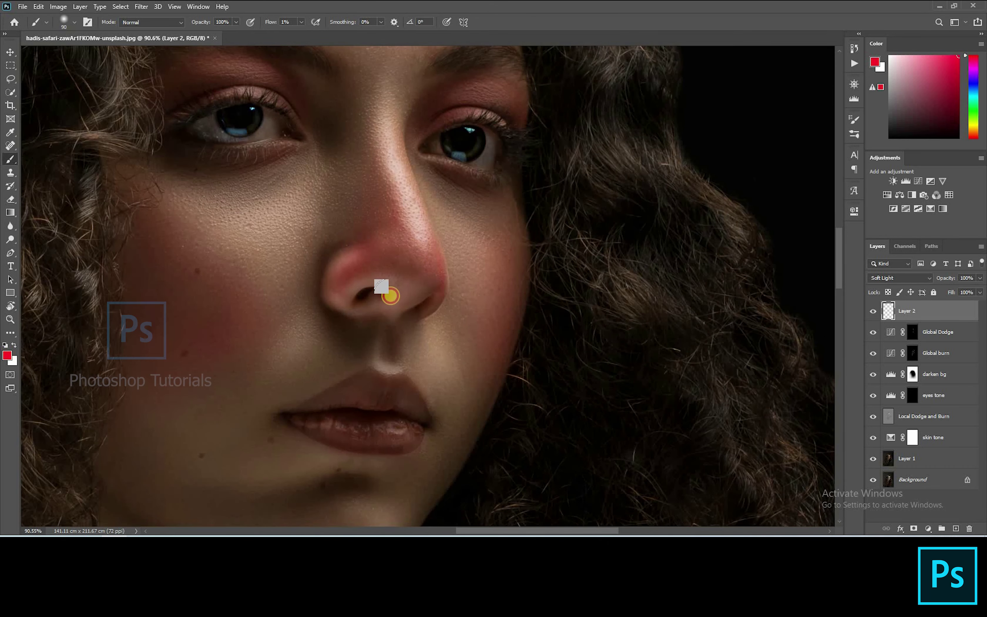
mouse_move(391, 296)
mouse_down()
mouse_move(439, 249)
mouse_move(449, 283)
mouse_move(404, 313)
mouse_move(364, 263)
mouse_move(387, 176)
mouse_up()
Step: Fit the whole portrait in view to review the red blush
key(bracketleft)
key(bracketleft)
key(bracketleft)
key(bracketleft)
scroll(414, 279, down, 1)
scroll(360, 281, down, 4)
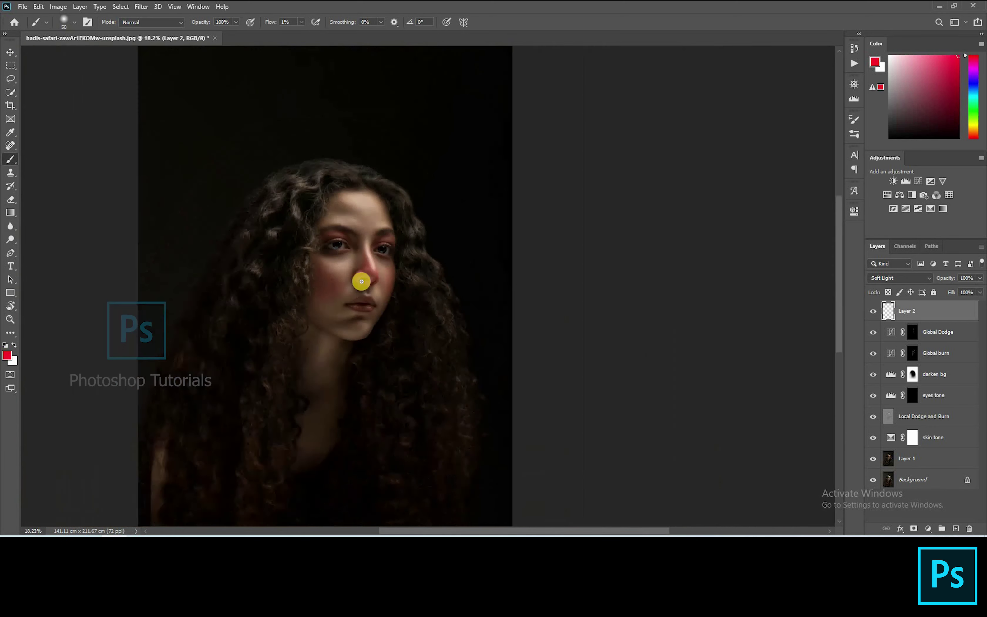
scroll(363, 280, down, 1)
key(ctrl+0)
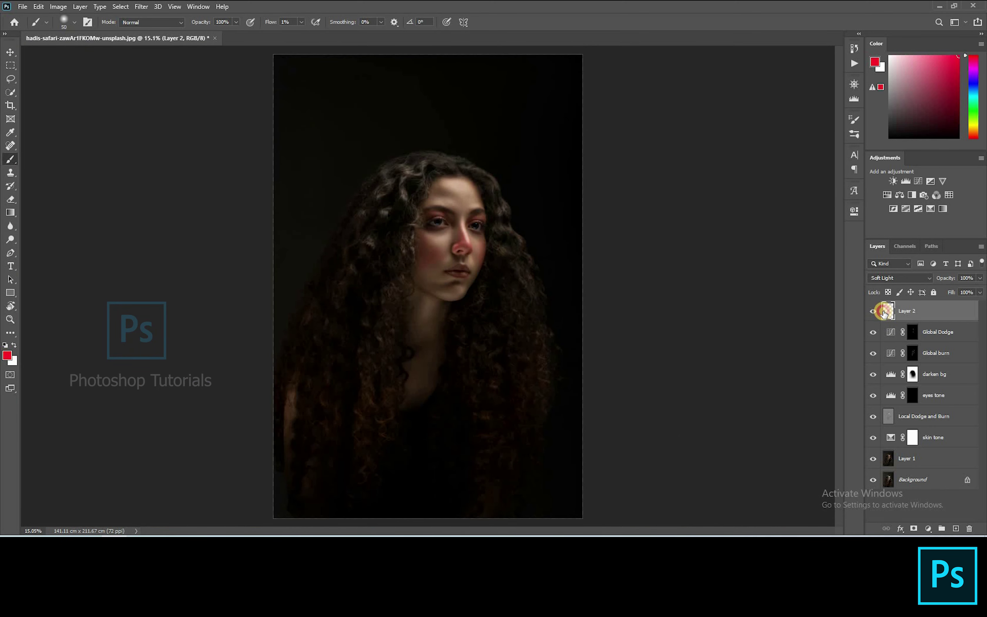
click(939, 281)
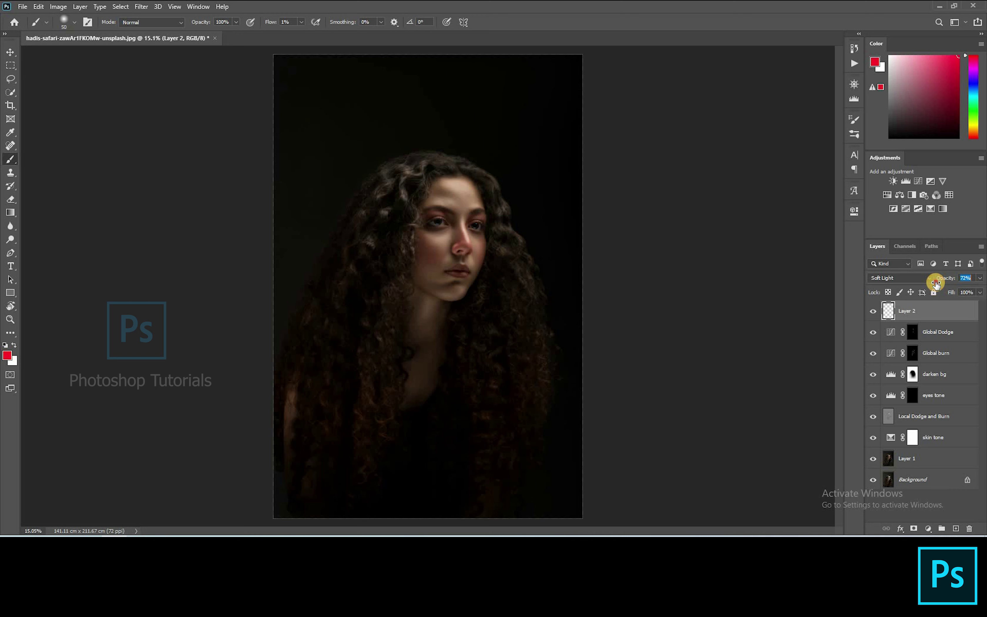
Step: Lower Layer 2's opacity to 70% by scrubbing the Opacity label
drag(943, 281, 940, 283)
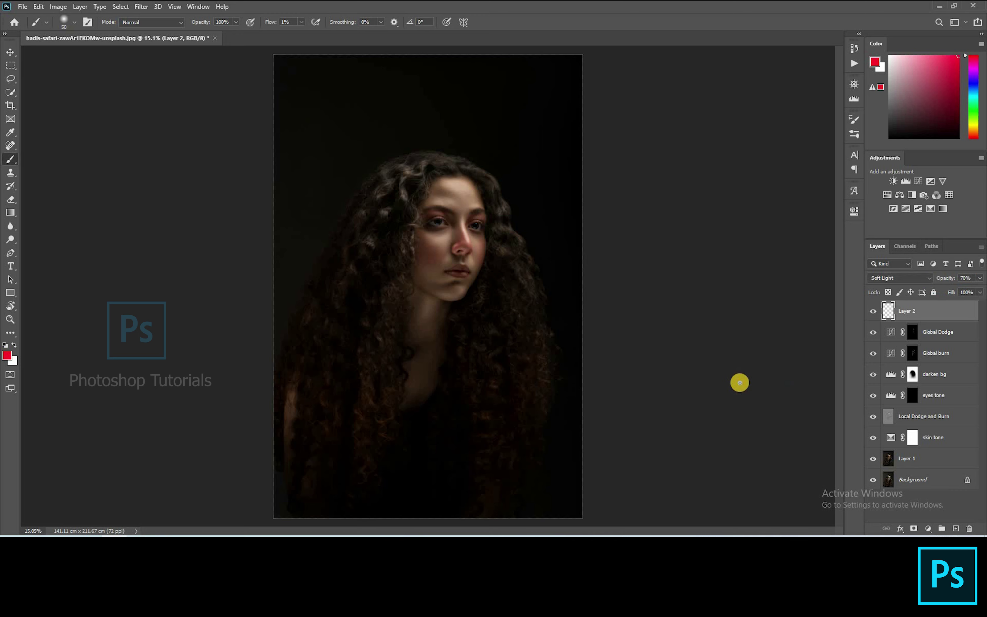
scroll(674, 350, up, 1)
scroll(676, 350, down, 2)
scroll(817, 387, up, 2)
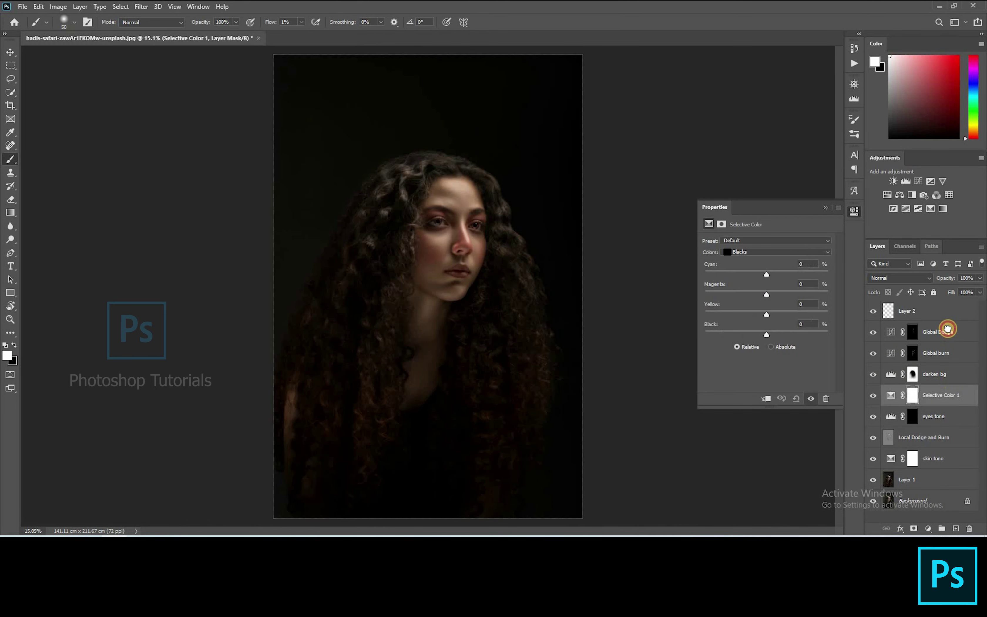
Step: Shift the Blacks to Cyan -5, Magenta -1, Yellow -4, Black +1 and compare before/after
click(770, 250)
click(760, 276)
drag(761, 275, 767, 297)
click(766, 332)
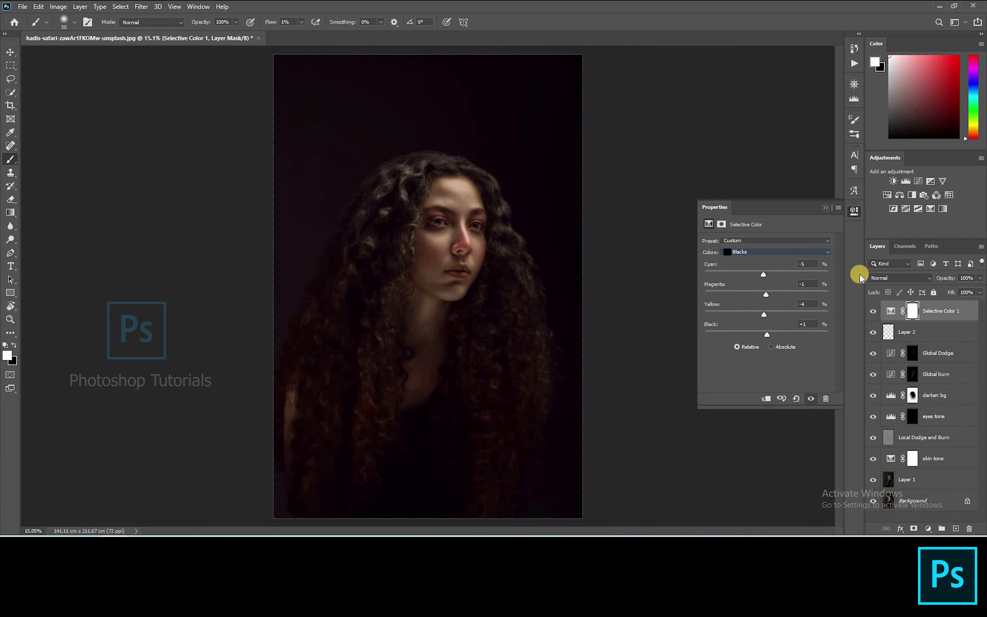
click(871, 312)
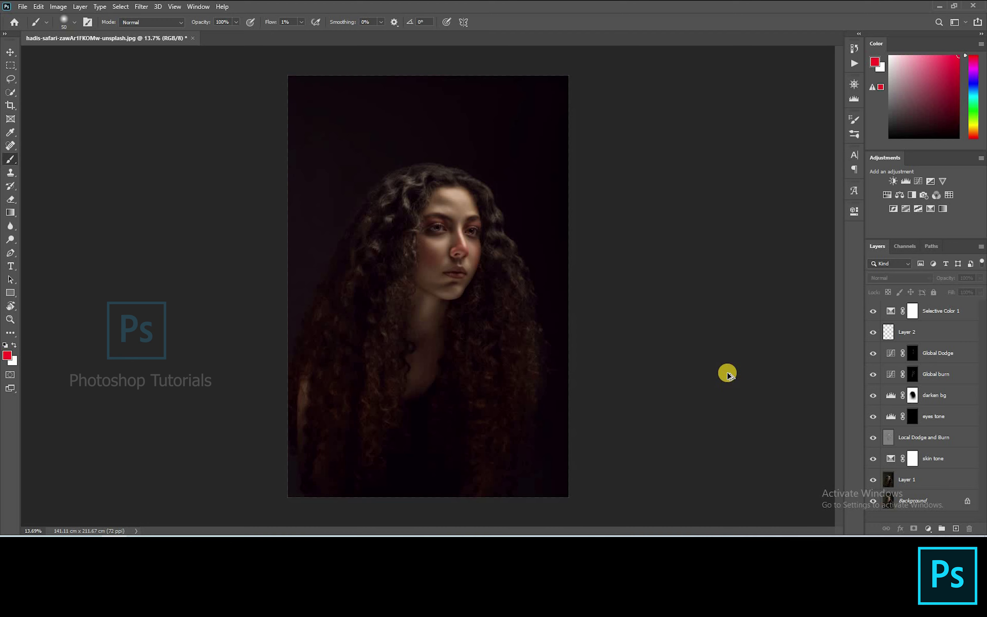
Step: Stamp all visible layers into a new top Layer 3 and bring up the Camera Raw filter
key(ctrl+shift+alt+n)
key(ctrl+shift+alt+e)
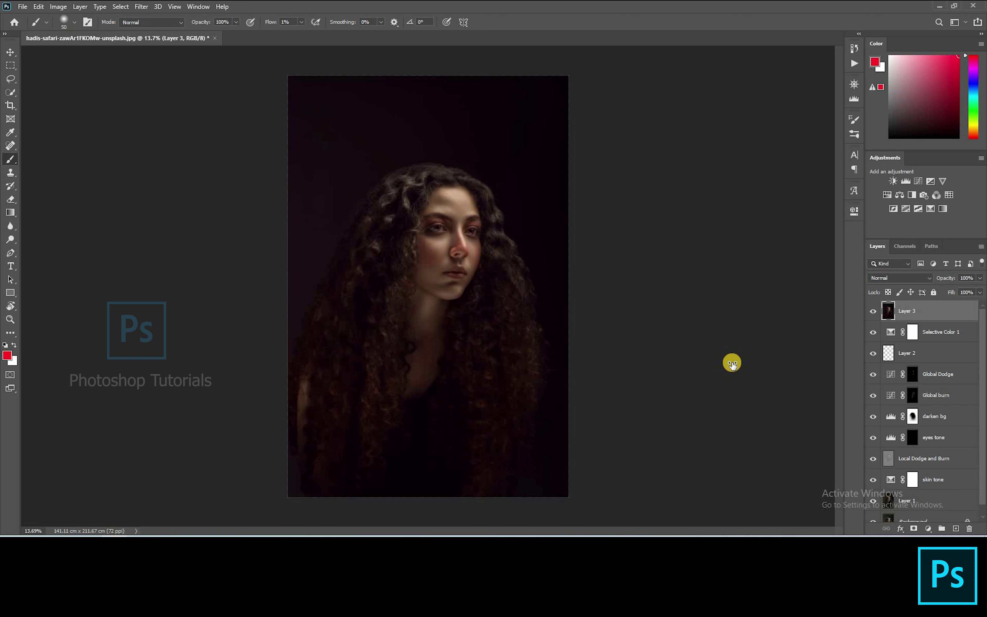
key(ctrl+shift+a)
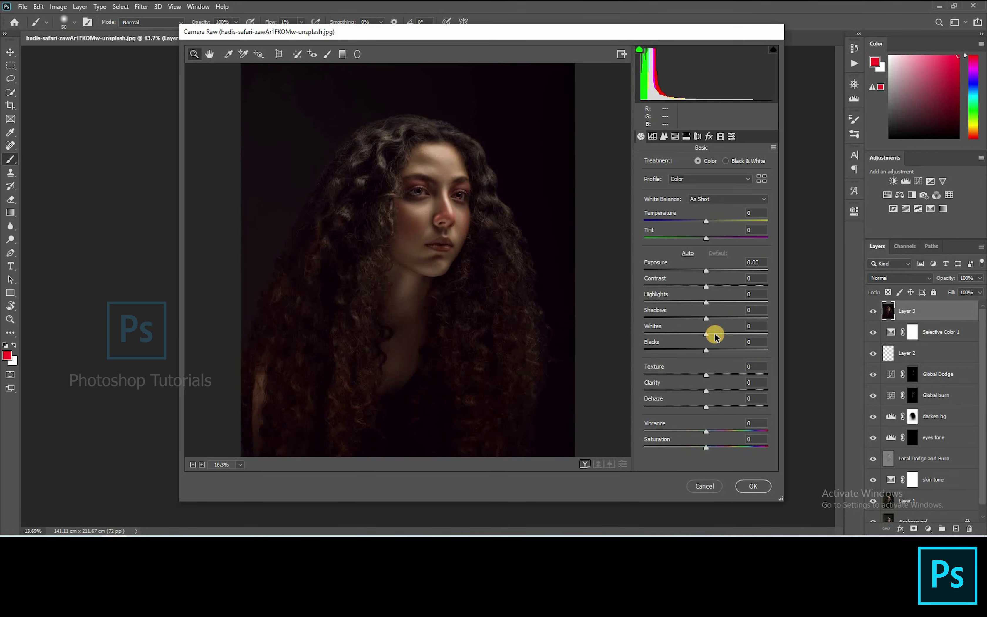
Step: In Basic, set Whites +8, Exposure +0.15, Contrast +3 and slightly lift Highlights
click(712, 335)
drag(710, 336, 711, 334)
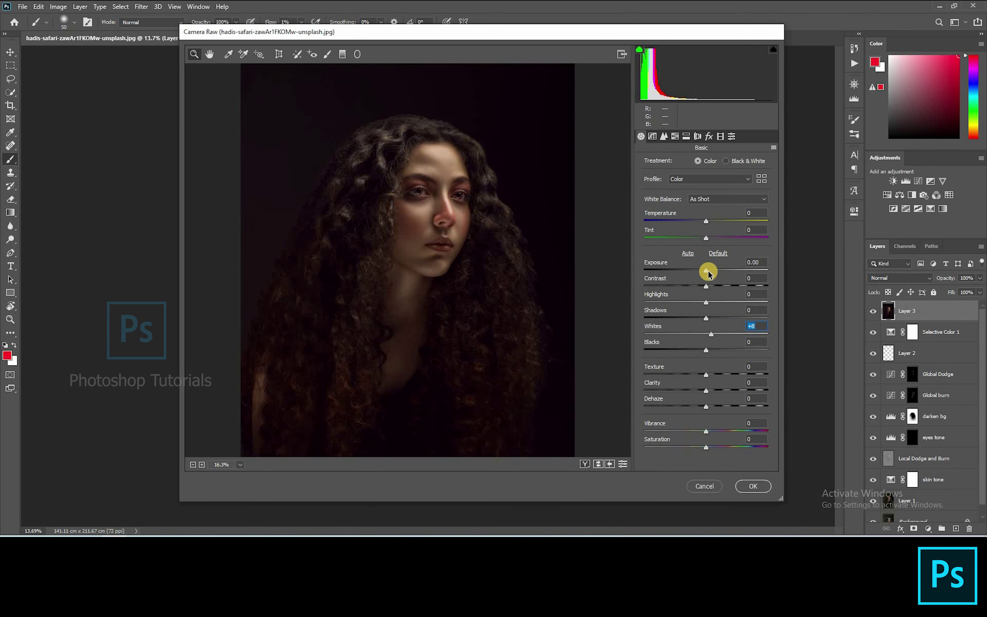
drag(709, 274, 708, 287)
drag(708, 302, 711, 345)
Step: Set the parametric tone curve to Highlights +2, Lights +5, Darks -9, with Shadows 0
click(663, 136)
key(ctrl+0)
drag(704, 328, 700, 359)
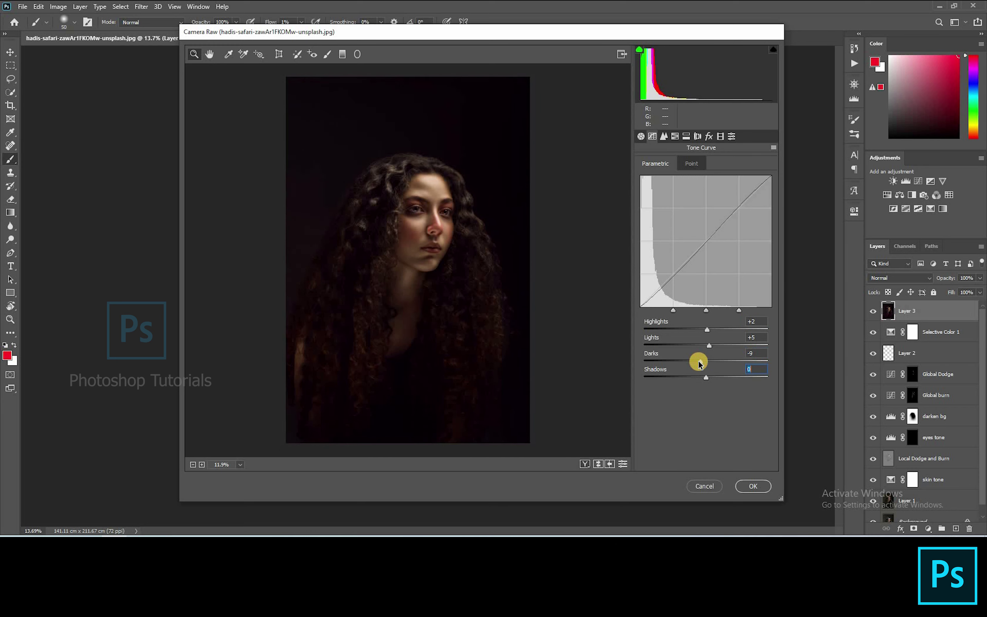
double_click(704, 377)
Step: In Split Toning, set a first hue and saturation for the highlights and shadows tints
click(674, 136)
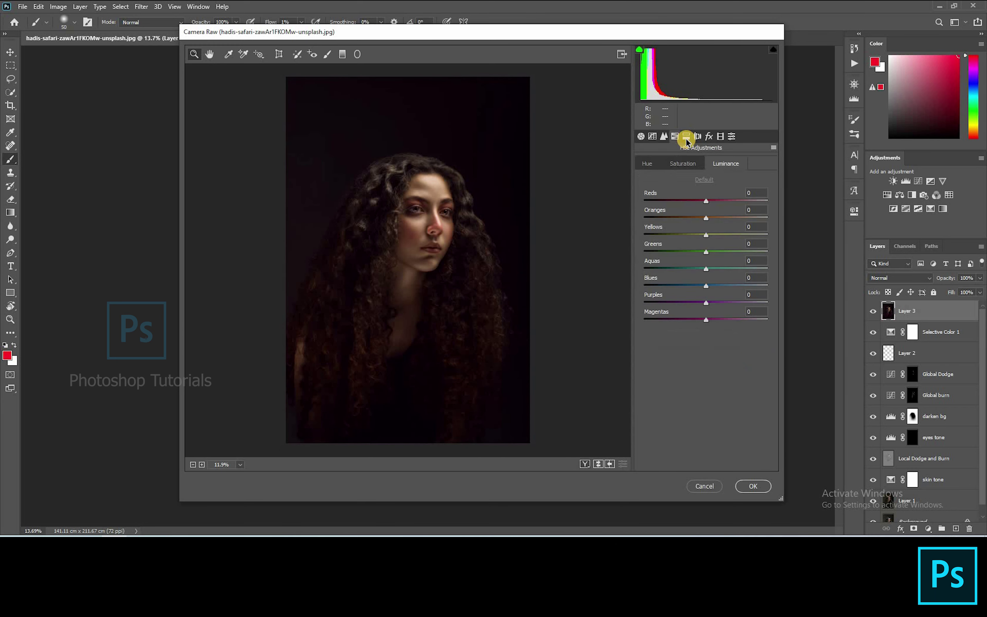
click(687, 136)
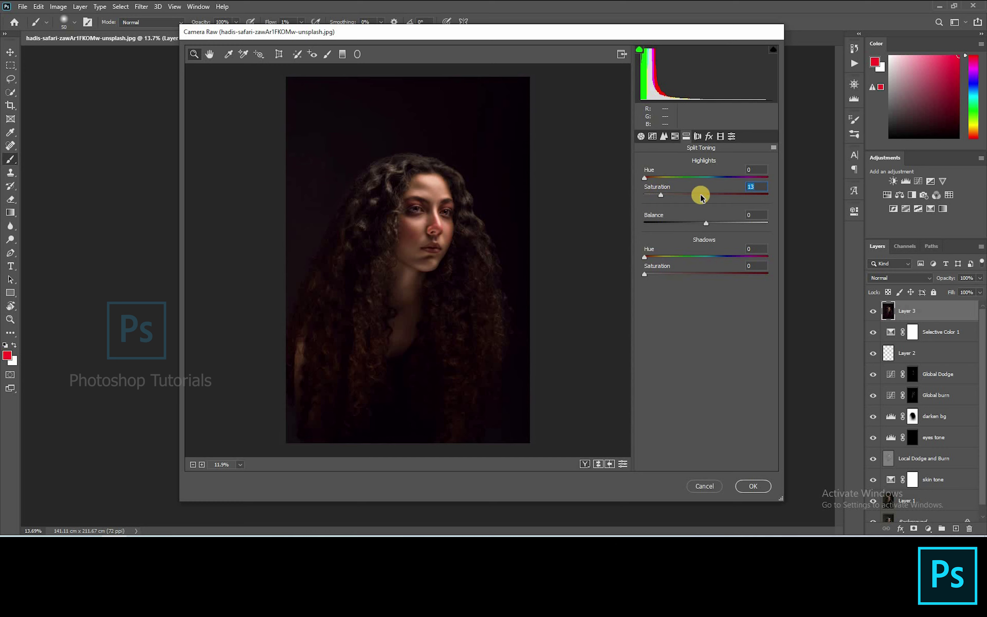
drag(659, 182, 702, 184)
click(669, 195)
click(703, 178)
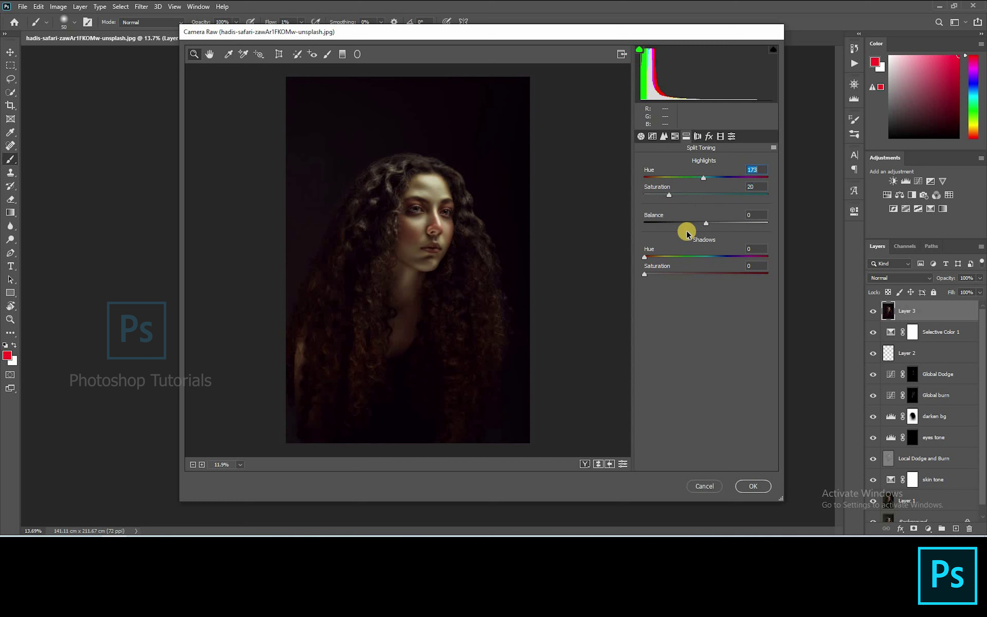
click(661, 274)
mouse_move(646, 257)
mouse_down()
mouse_move(775, 256)
mouse_move(676, 257)
mouse_move(654, 276)
mouse_up()
Step: Rework the highlight and shadow tint hues and saturations, with the preview zoomed to 12.5%
click(674, 196)
mouse_move(703, 179)
mouse_down()
mouse_move(663, 183)
mouse_move(727, 188)
mouse_move(701, 194)
mouse_up()
click(668, 274)
drag(655, 257, 713, 257)
scroll(458, 190, up, 2)
right_click(557, 247)
click(567, 326)
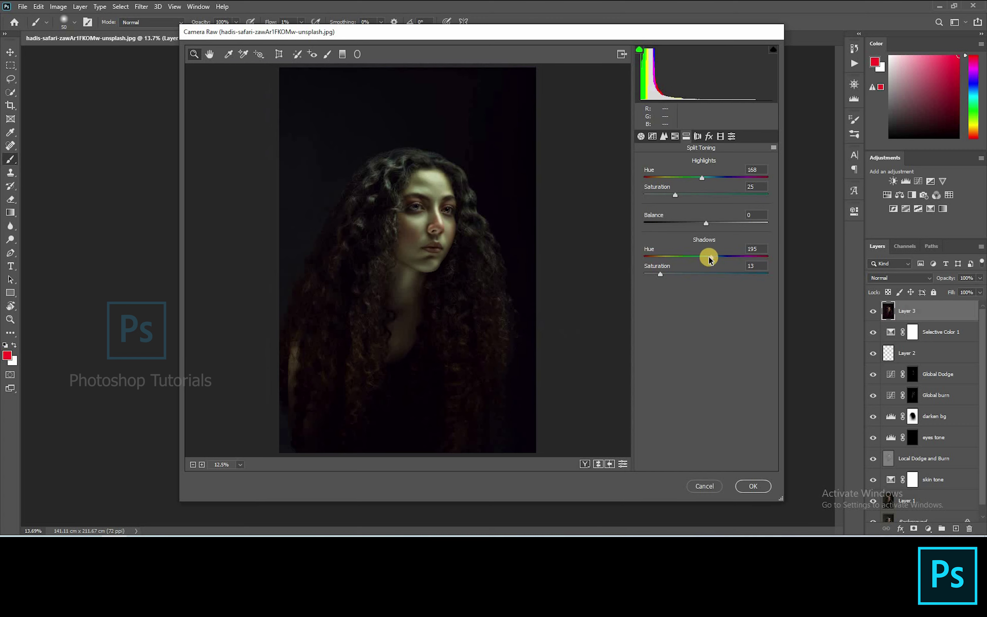
Step: Settle on Highlights Hue 53, Saturation 18 and Shadows Hue 56, Saturation 13
click(714, 256)
drag(750, 260, 668, 257)
drag(701, 178, 659, 182)
mouse_move(667, 257)
mouse_down()
mouse_move(744, 262)
mouse_move(660, 271)
mouse_up()
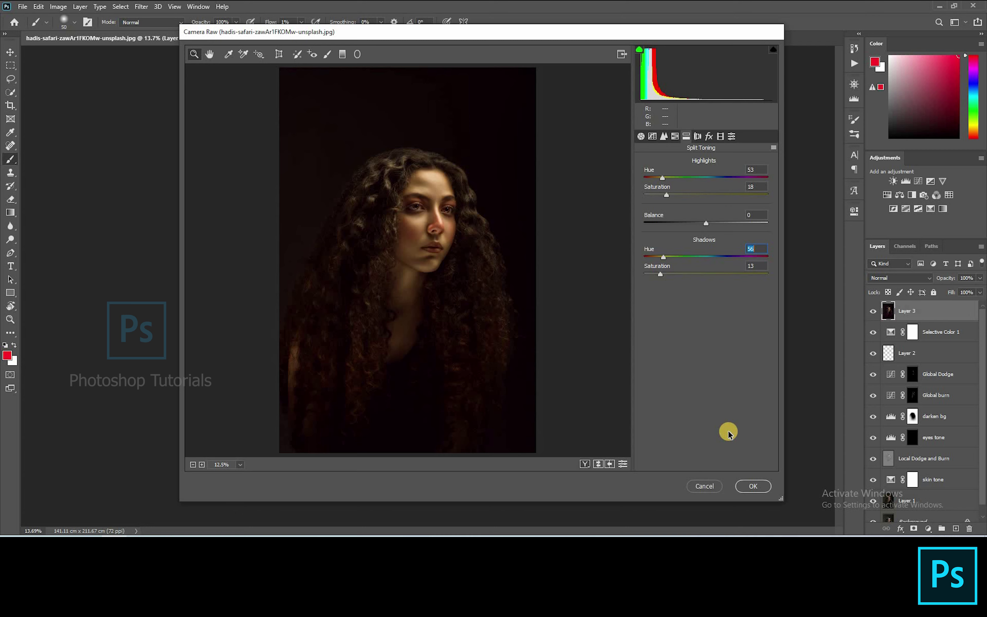
Step: Apply the Camera Raw grading to Layer 3 and zoom in on the face
click(753, 488)
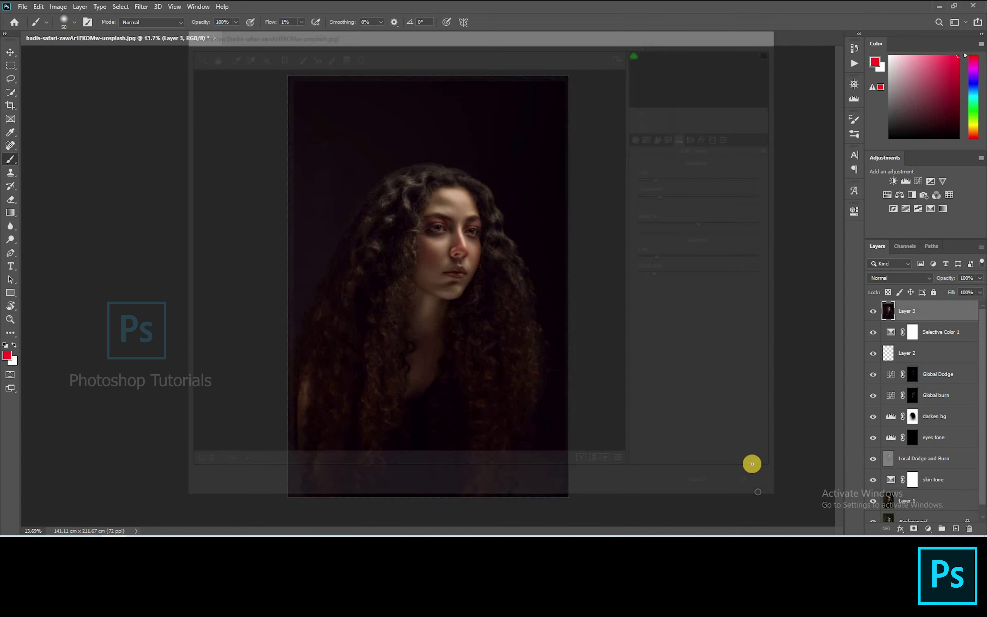
scroll(430, 231, up, 3)
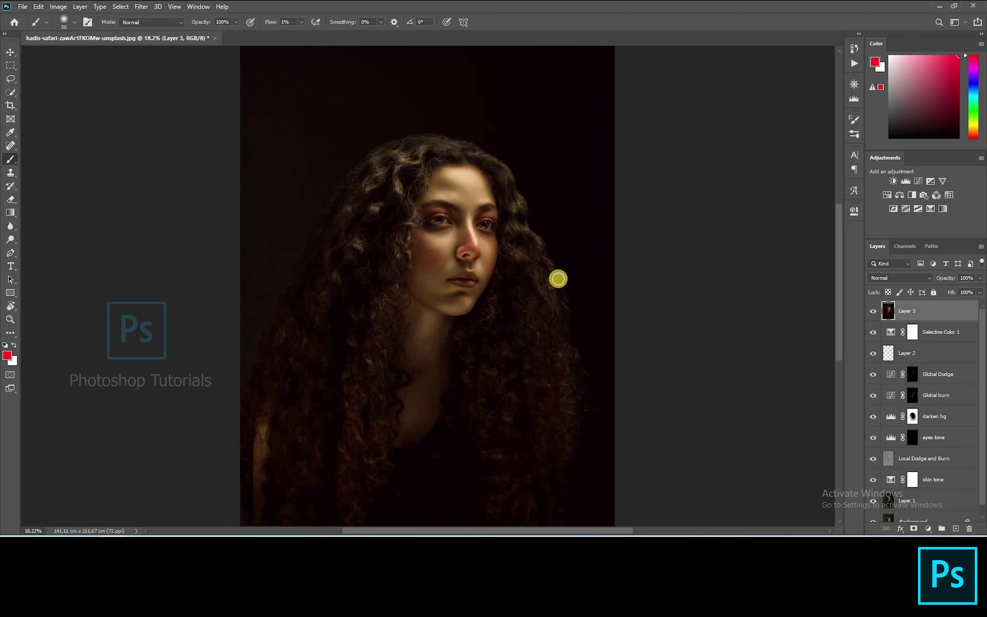
scroll(558, 279, up, 4)
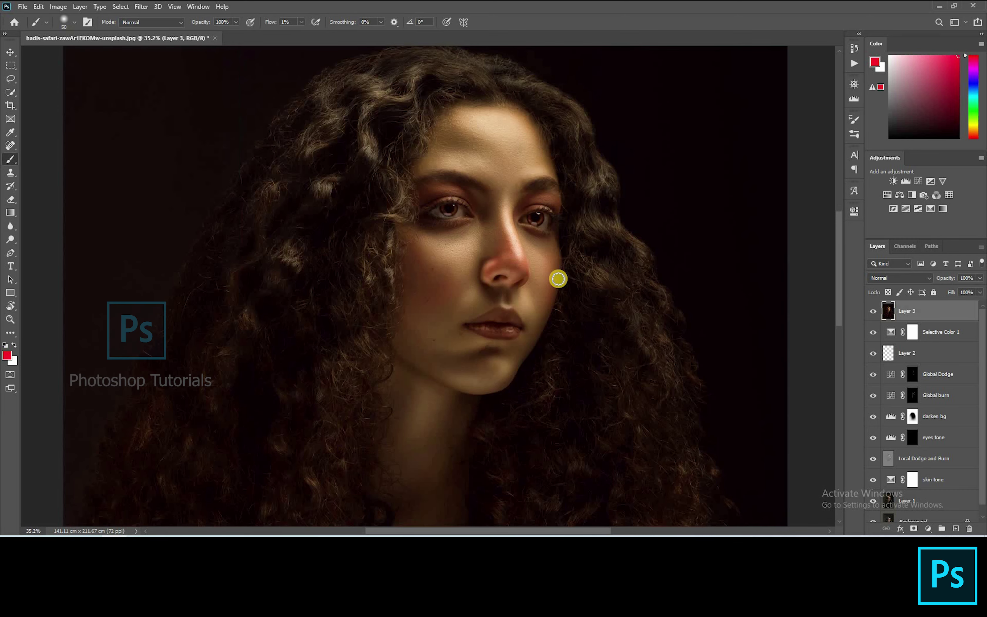
scroll(557, 278, up, 3)
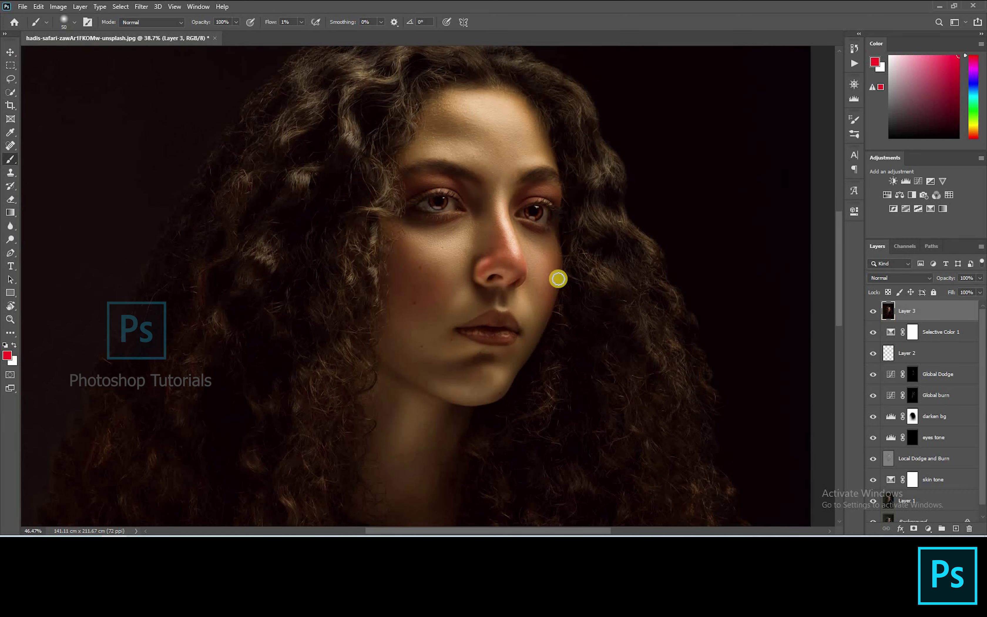